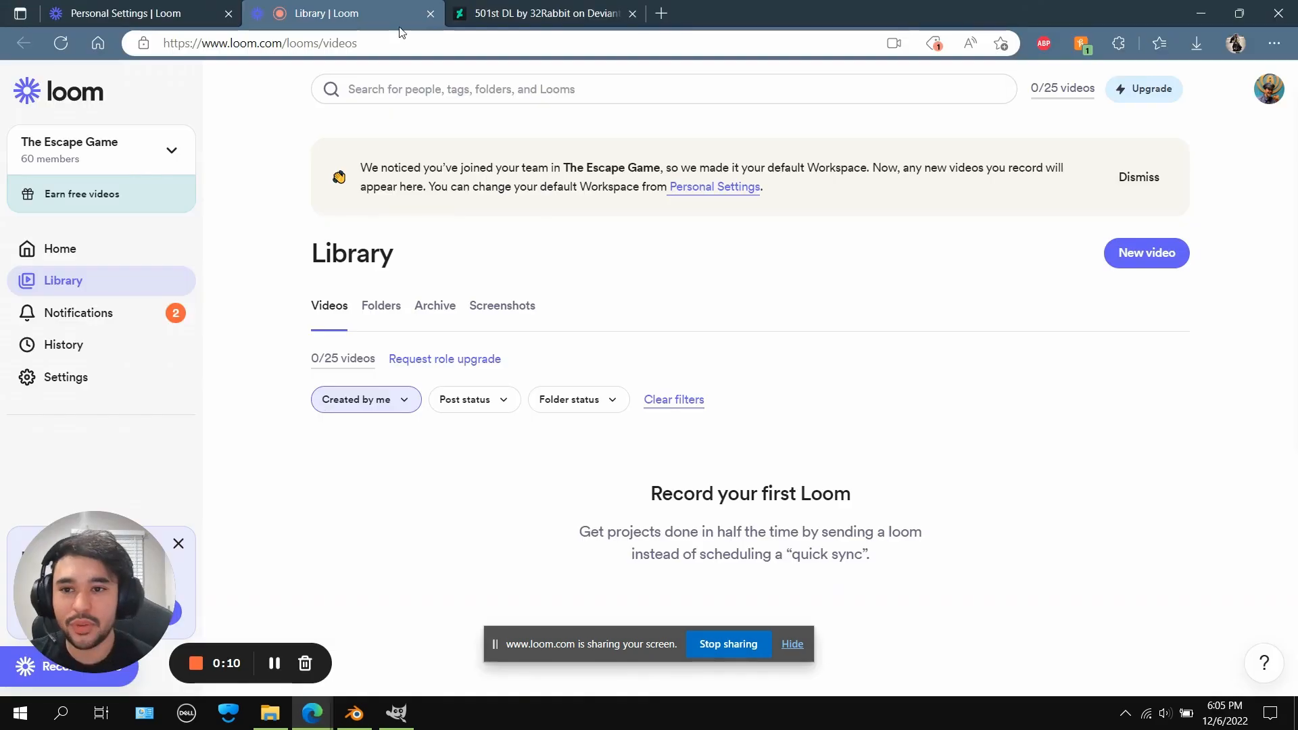
# Step: Go to the 501st DL model page on DeviantArt and examine its preview image, rules and download links
pyautogui.click(519, 12)
pyautogui.scroll(2, 522, 291)
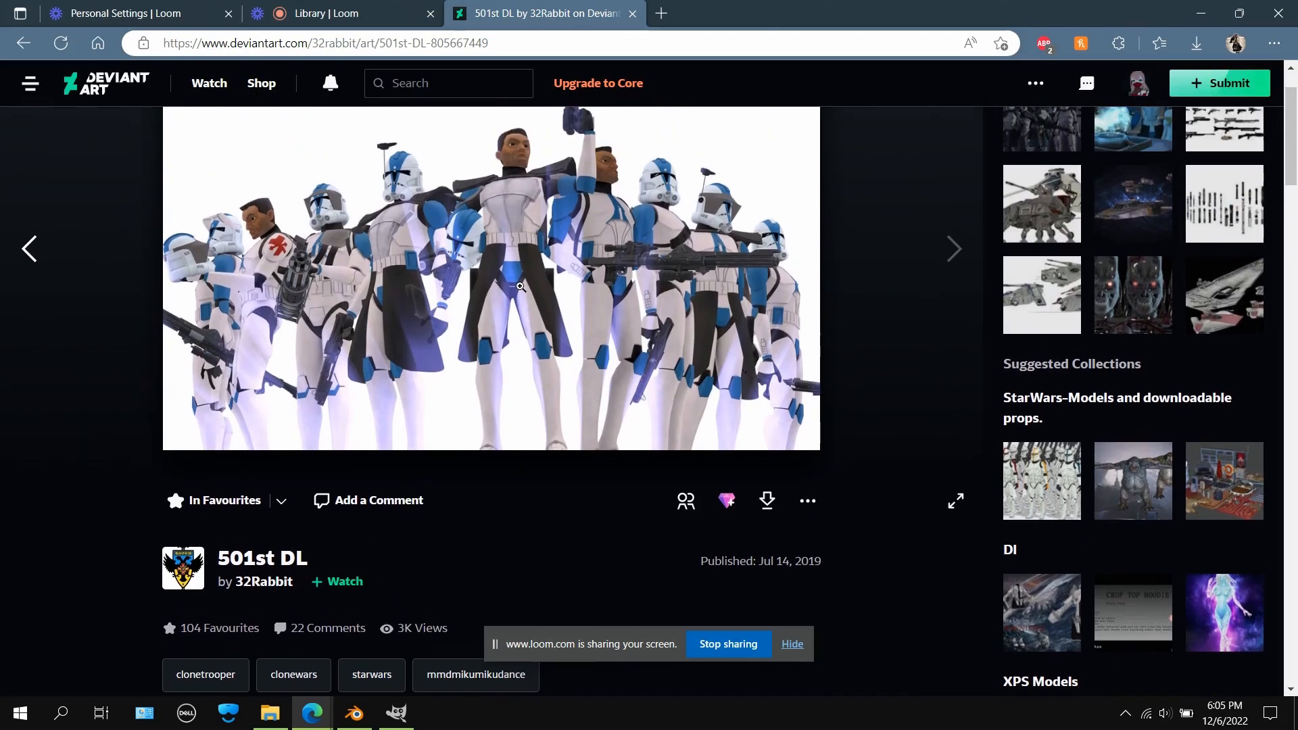
pyautogui.scroll(-2, 499, 545)
pyautogui.scroll(-1, 500, 551)
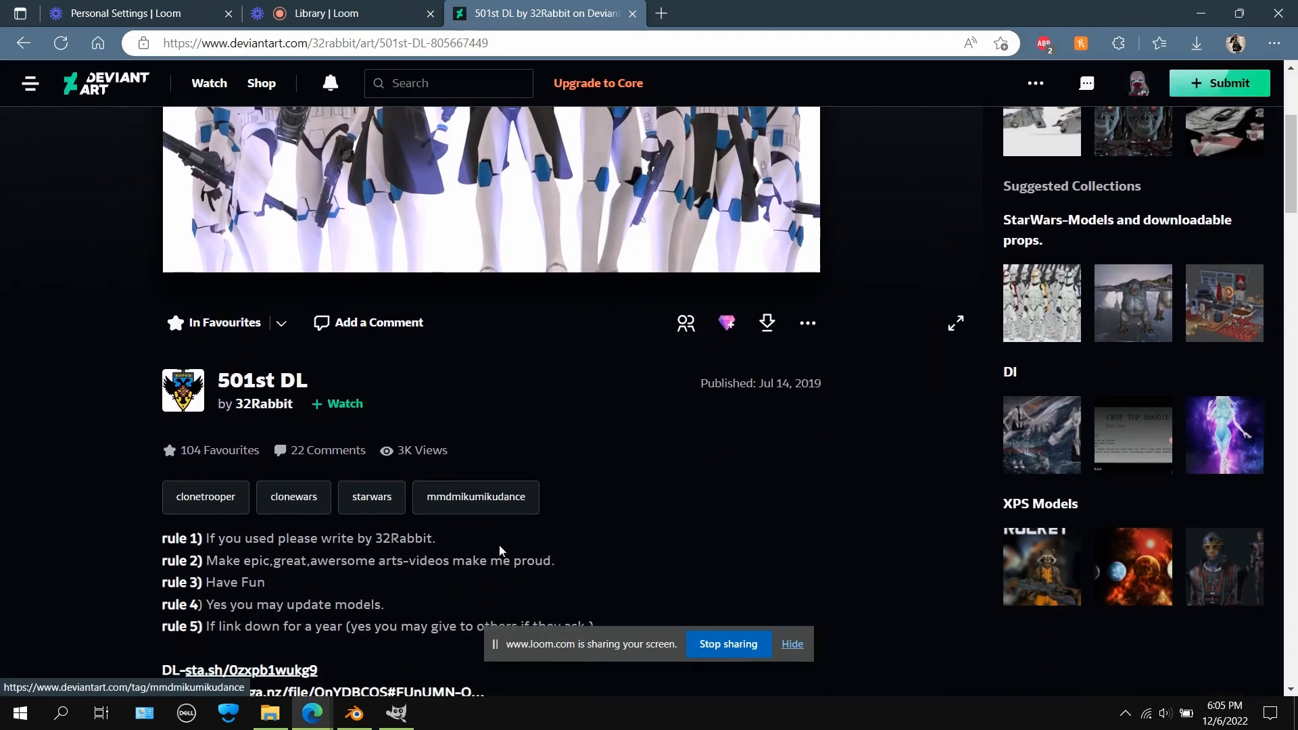
pyautogui.moveTo(257, 411)
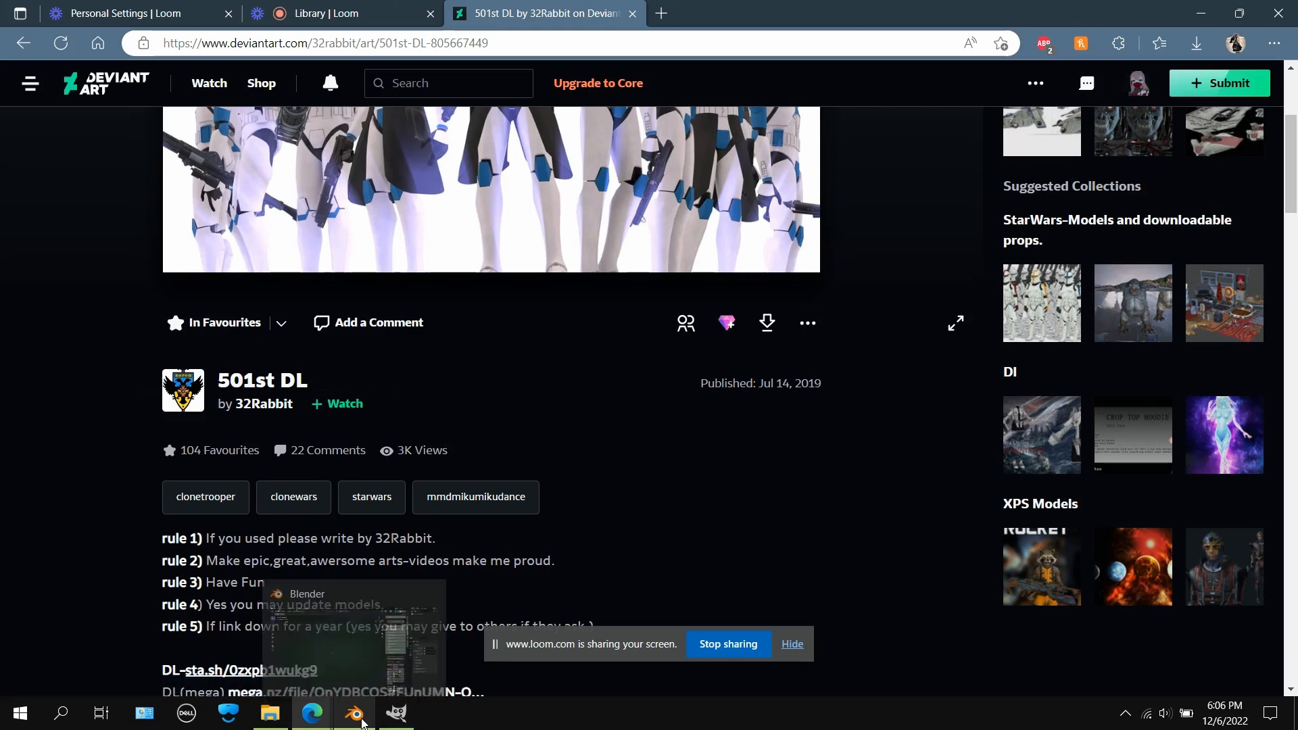
# Step: Switch to Blender and import the MikuMikuDance model Recon-DC15A.pmx from the CGI Phase 2 501st Legion folder in Downloads
pyautogui.moveTo(354, 713)
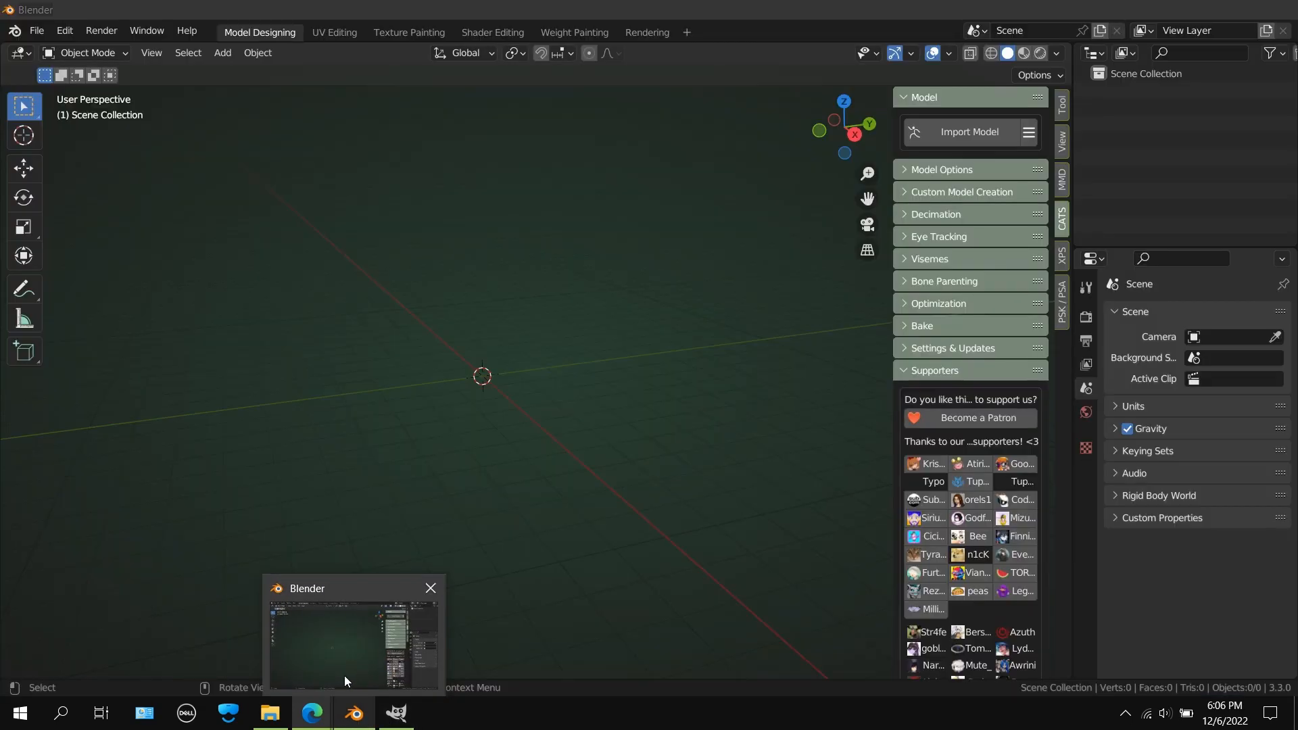
pyautogui.click(344, 675)
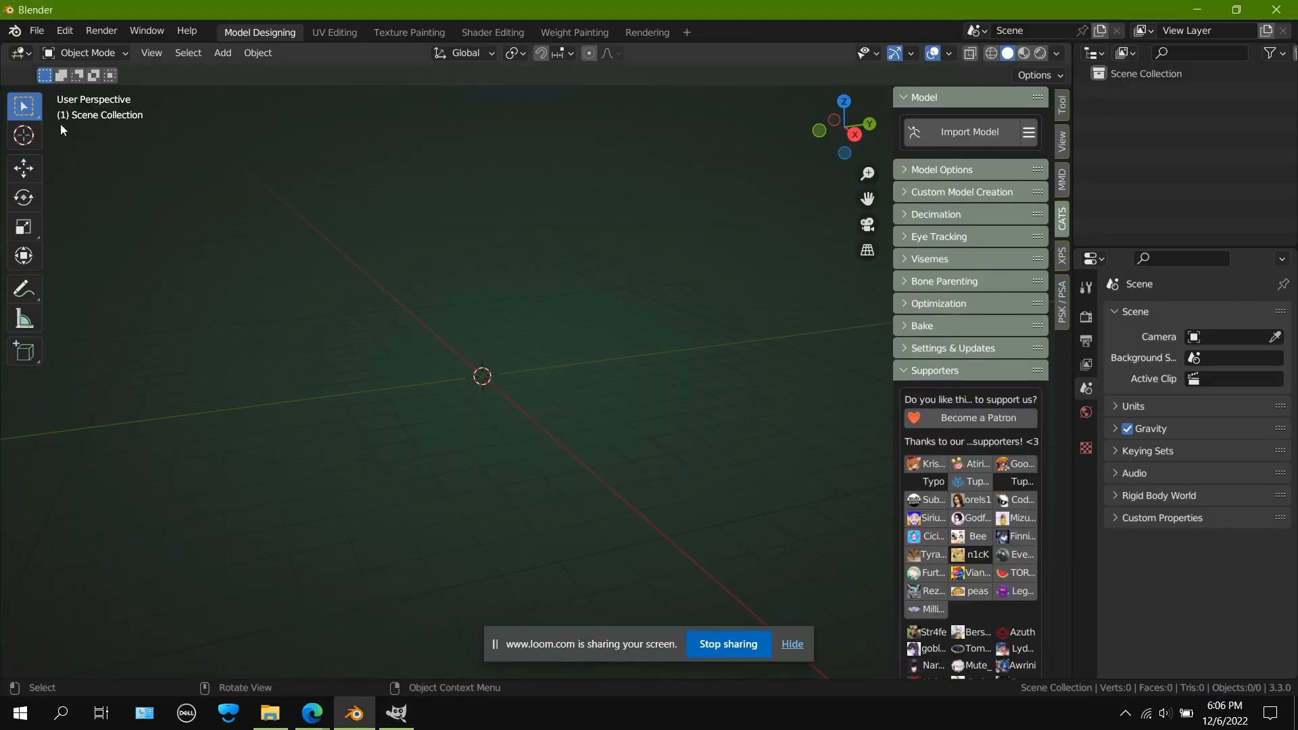
pyautogui.click(42, 31)
pyautogui.moveTo(76, 257)
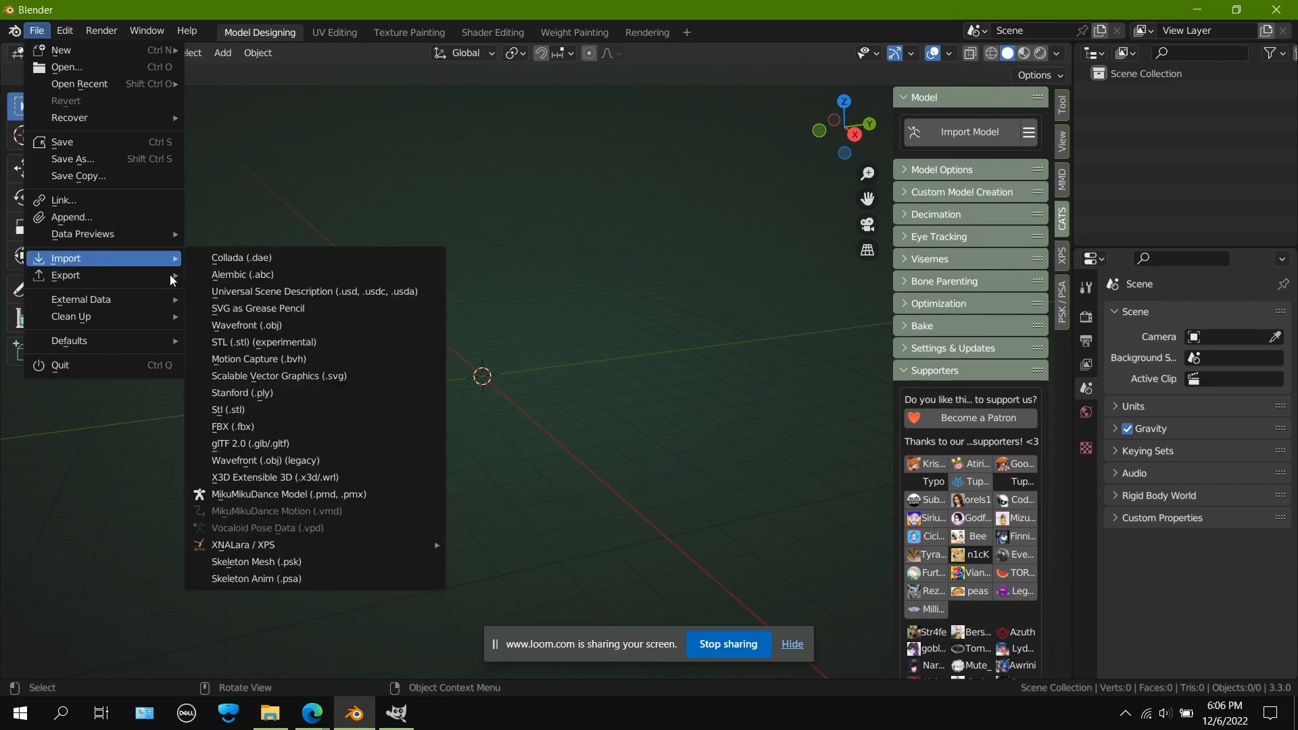
pyautogui.moveTo(323, 544)
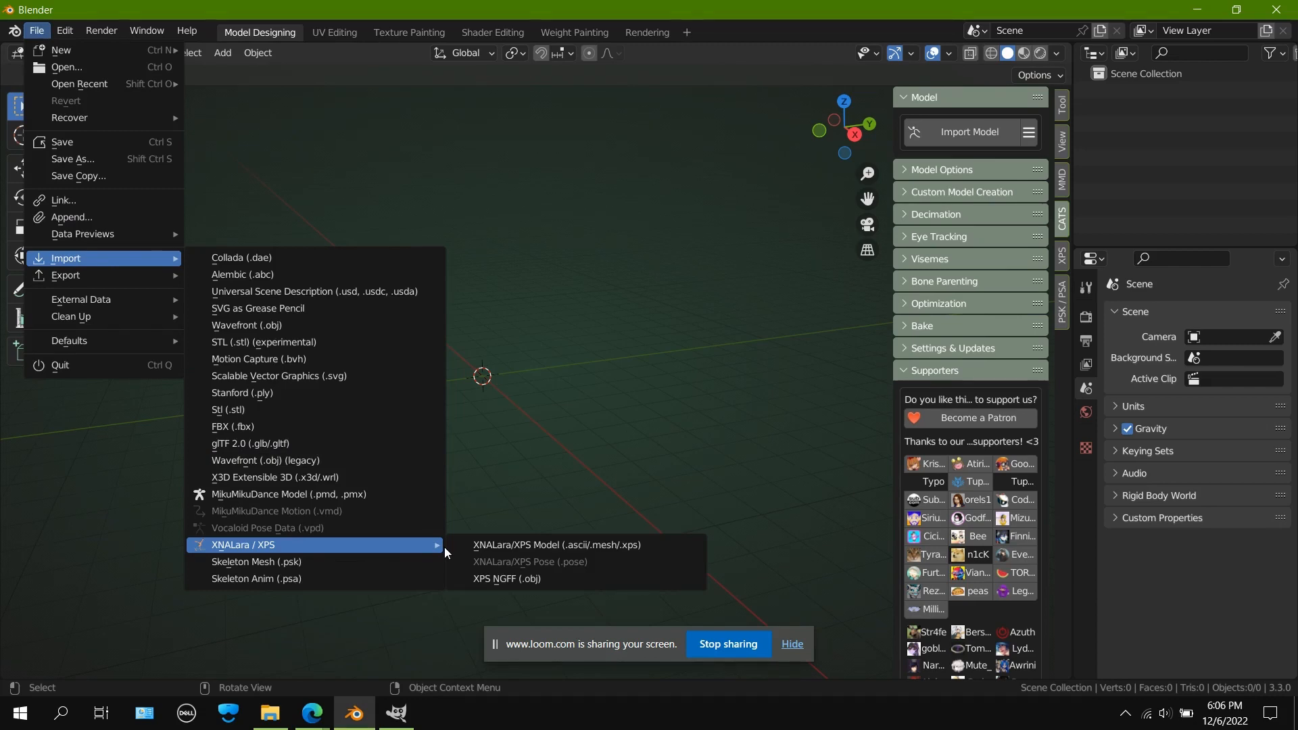
pyautogui.click(358, 495)
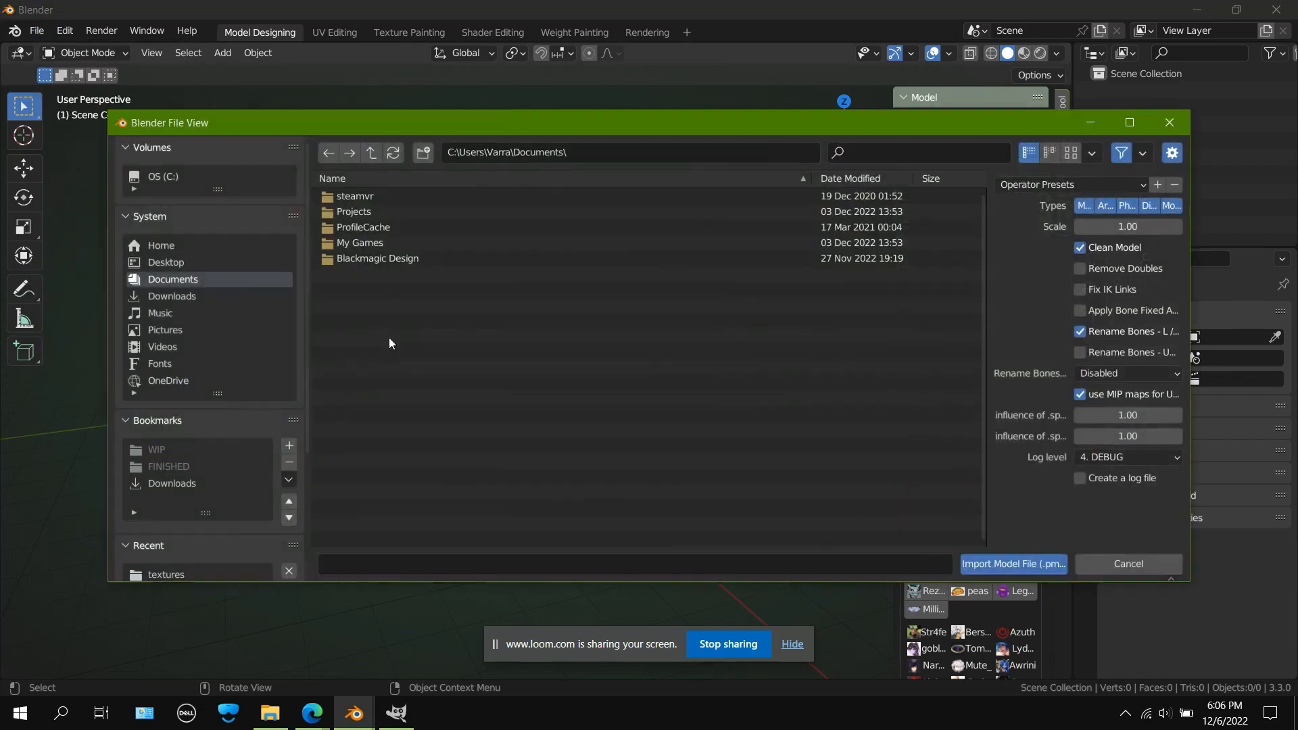
pyautogui.click(196, 295)
pyautogui.click(375, 227)
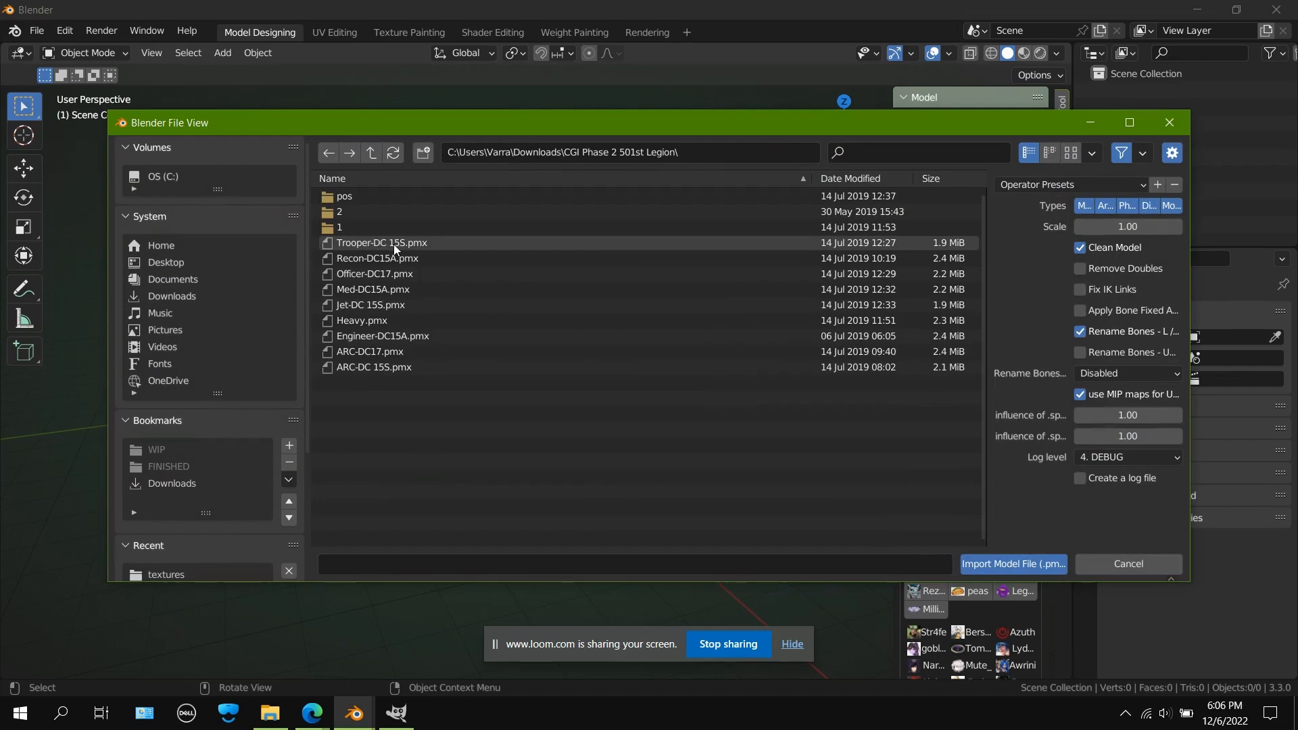
pyautogui.click(404, 262)
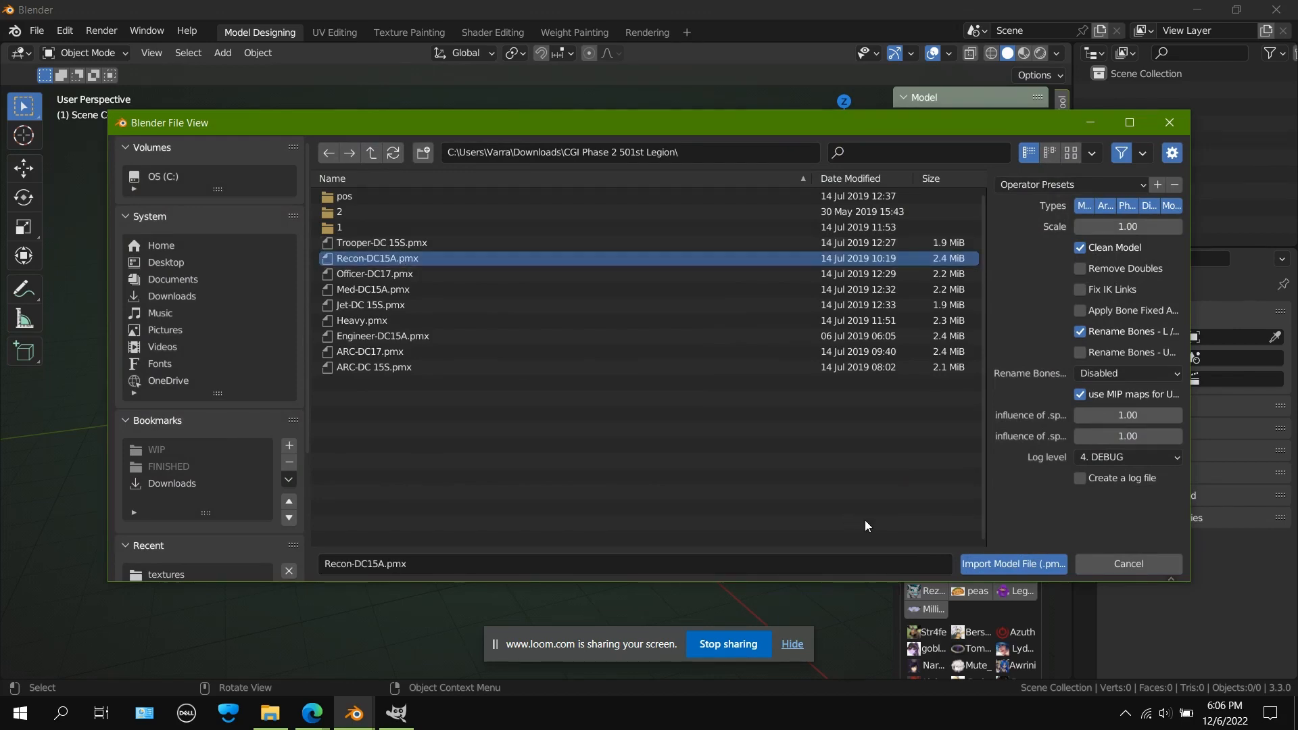
pyautogui.click(991, 564)
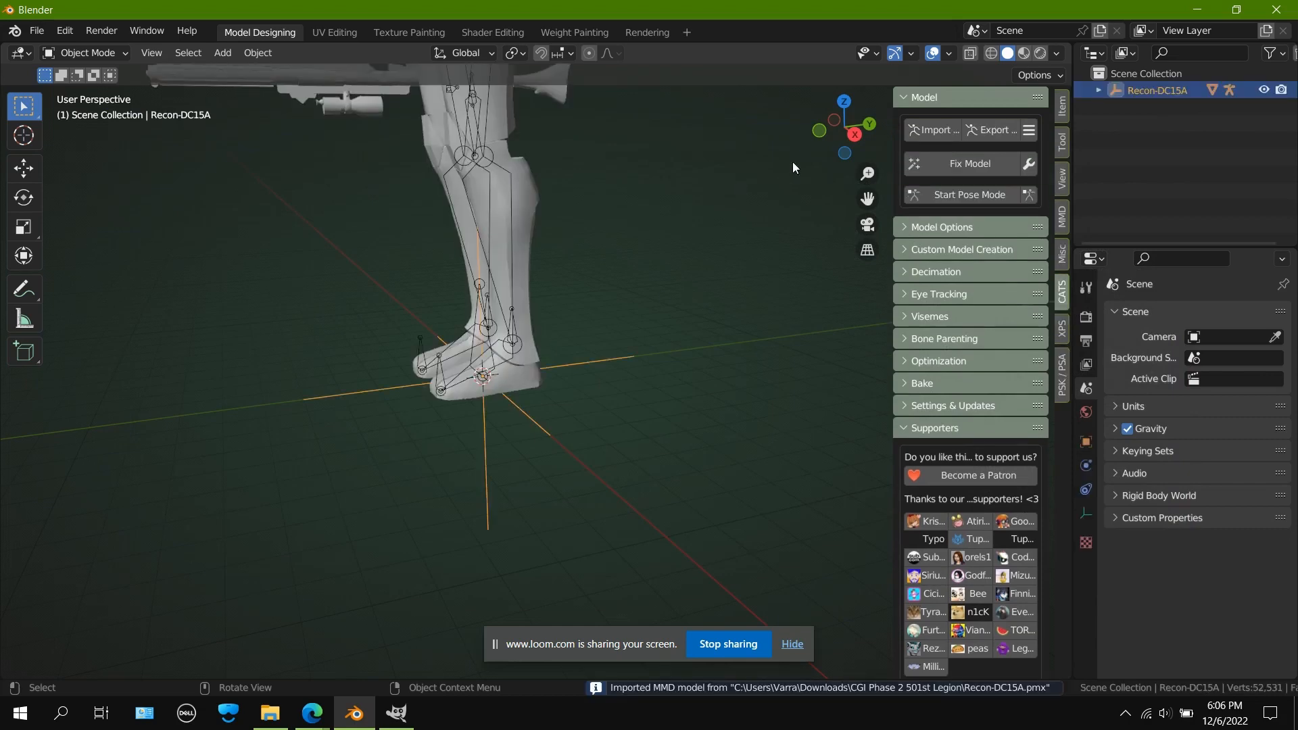
# Step: Show the whole imported trooper from the front with material preview shading
pyautogui.moveTo(841, 132); pyautogui.dragTo(849, 139)
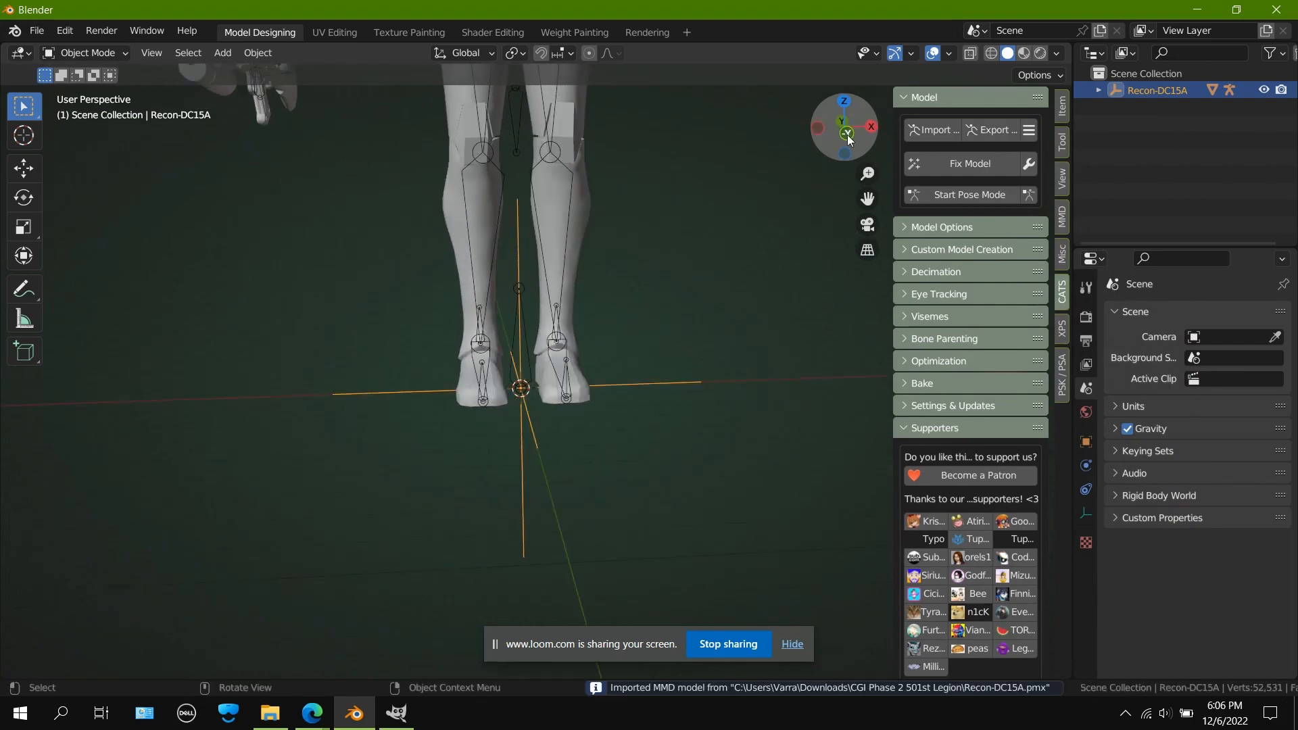
pyautogui.moveTo(868, 198); pyautogui.dragTo(869, 609)
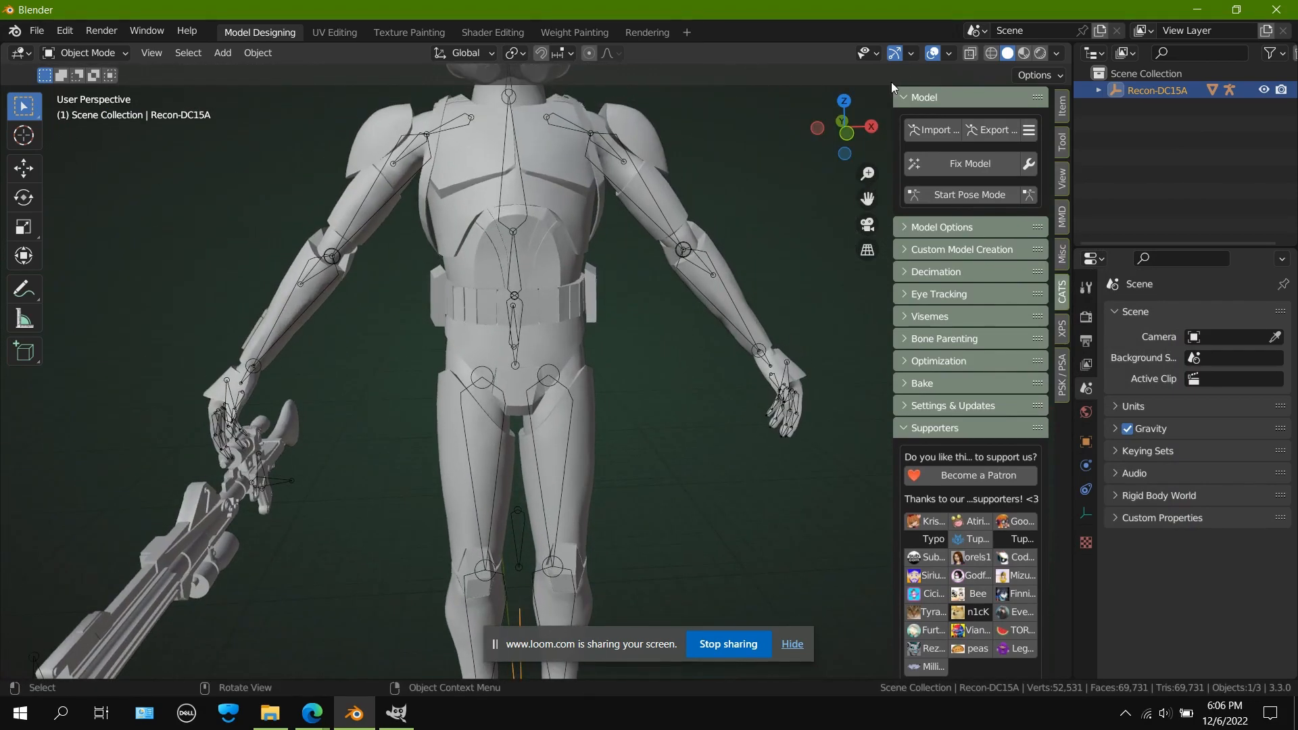
pyautogui.moveTo(867, 173); pyautogui.dragTo(869, 223)
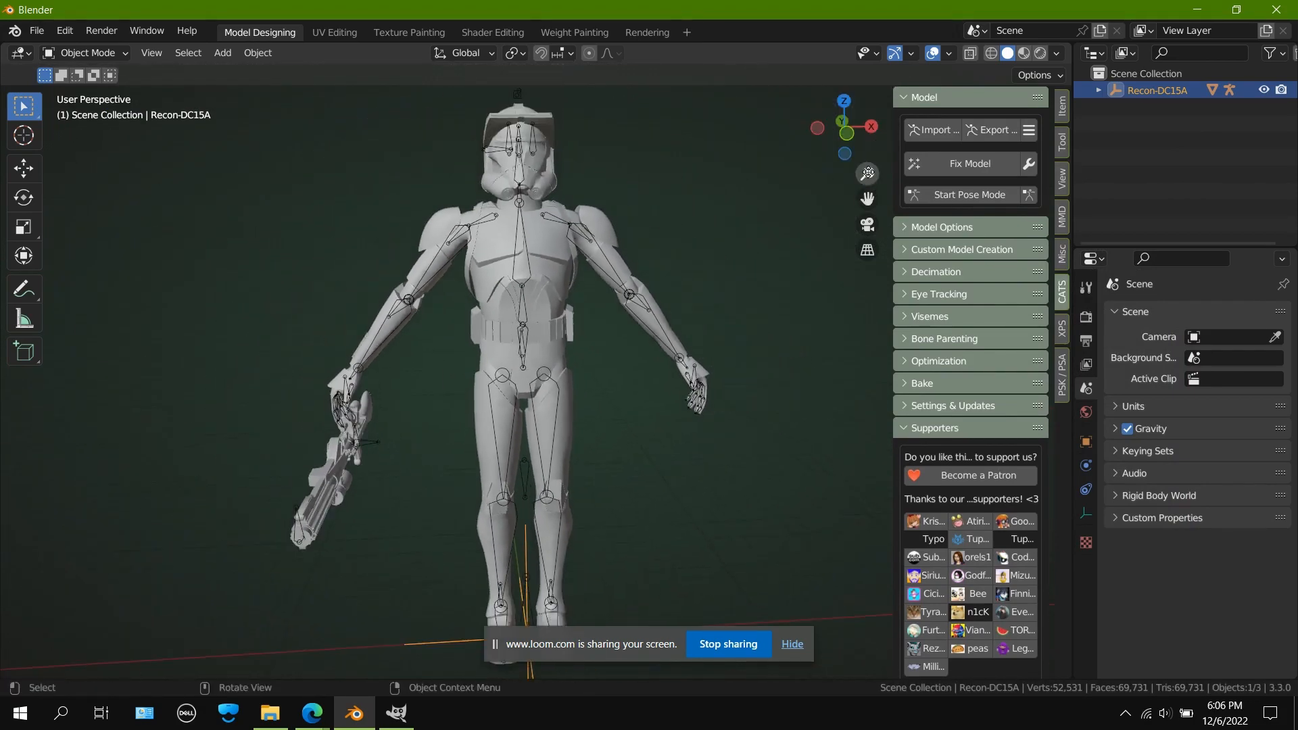
pyautogui.click(1023, 54)
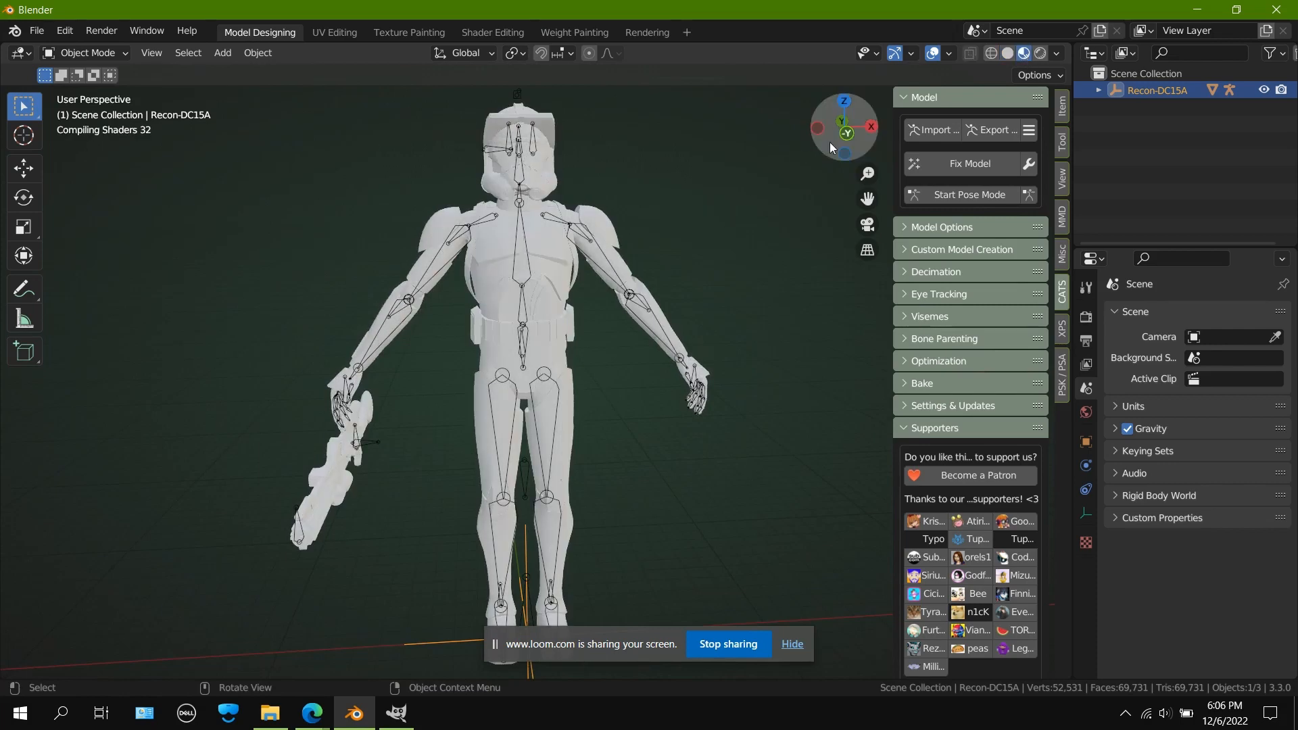
pyautogui.moveTo(830, 142); pyautogui.dragTo(805, 99)
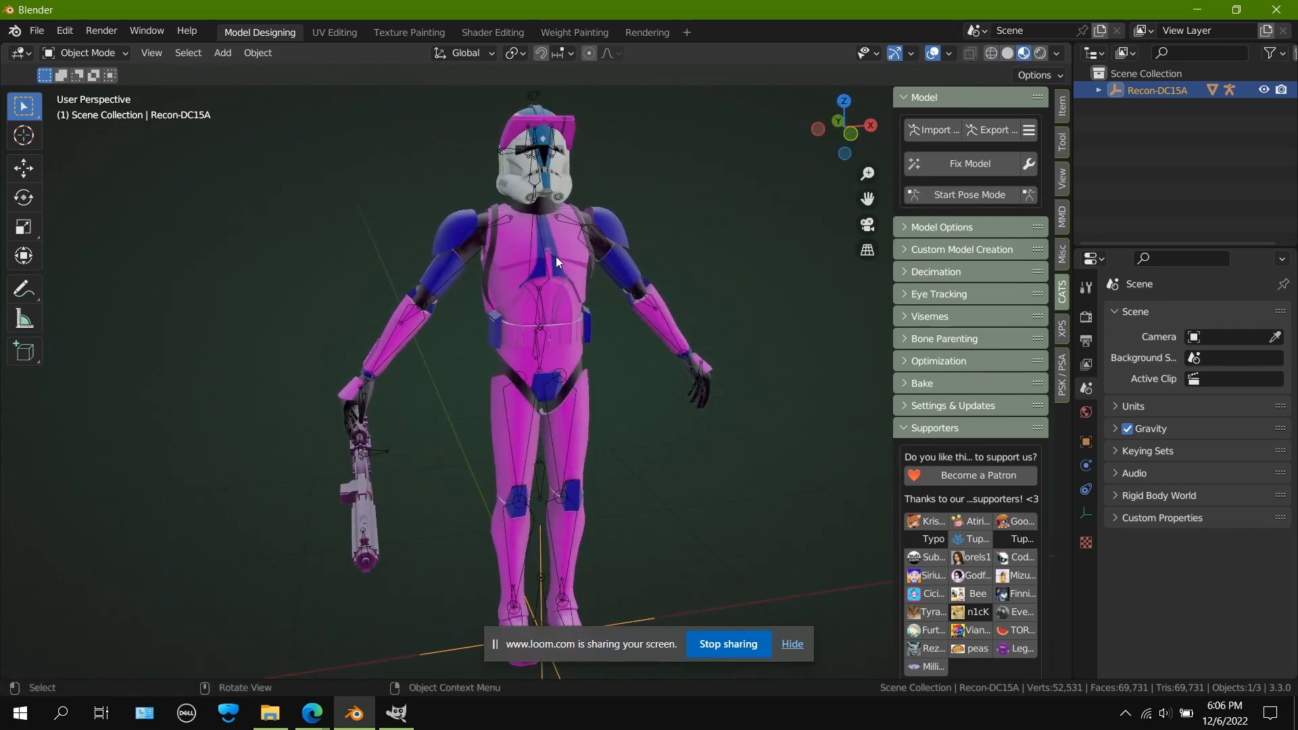
# Step: Select the trooper mesh and expand the base texture of its helm material to reveal the image file used
pyautogui.click(572, 273)
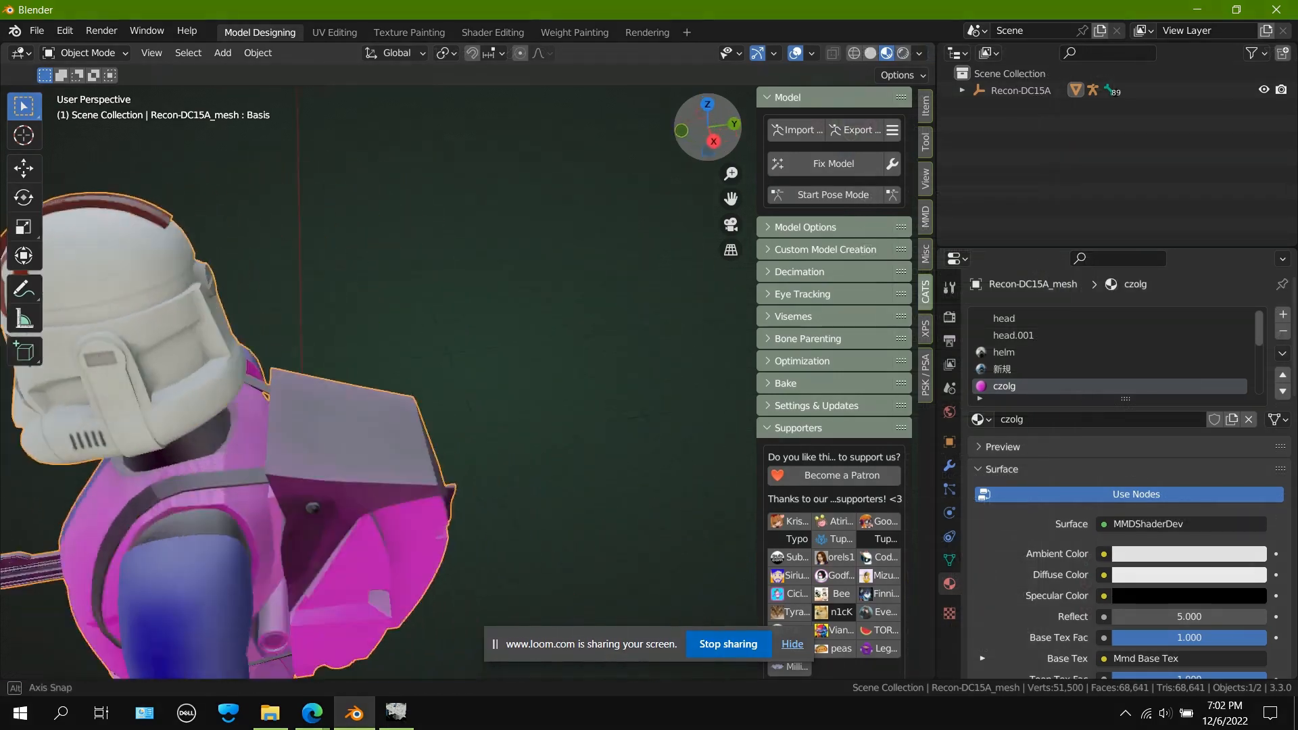
pyautogui.moveTo(707, 127); pyautogui.dragTo(838, 95)
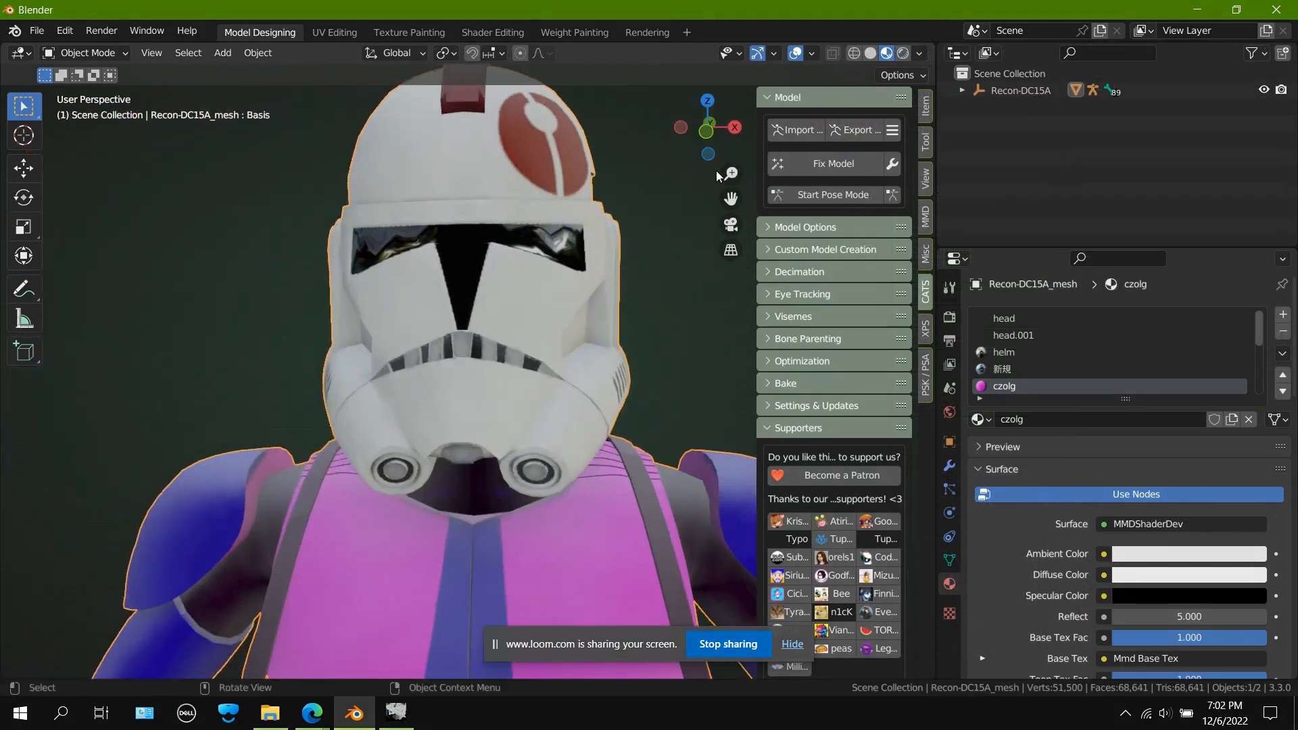
pyautogui.moveTo(731, 173); pyautogui.dragTo(731, 277)
pyautogui.moveTo(729, 144)
pyautogui.mouseDown()
pyautogui.moveTo(696, 159)
pyautogui.moveTo(656, 145)
pyautogui.moveTo(724, 142)
pyautogui.mouseUp()
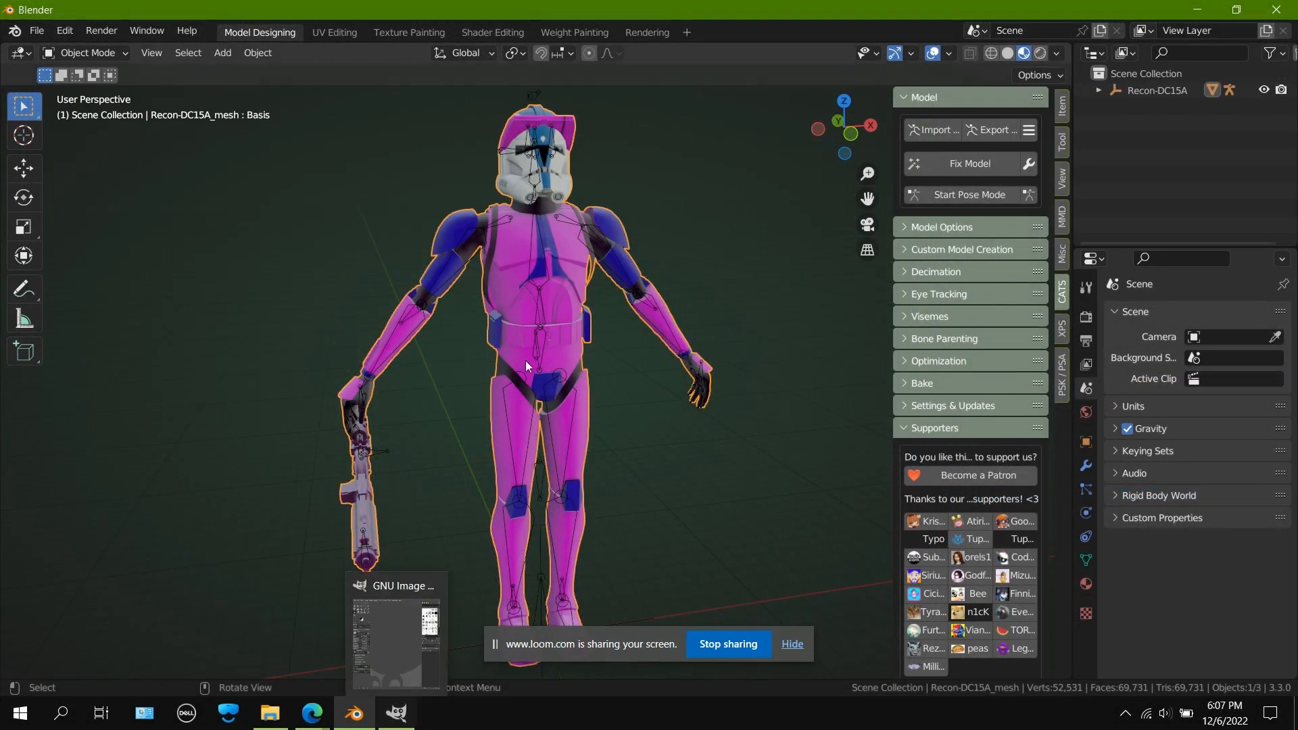
pyautogui.click(1085, 465)
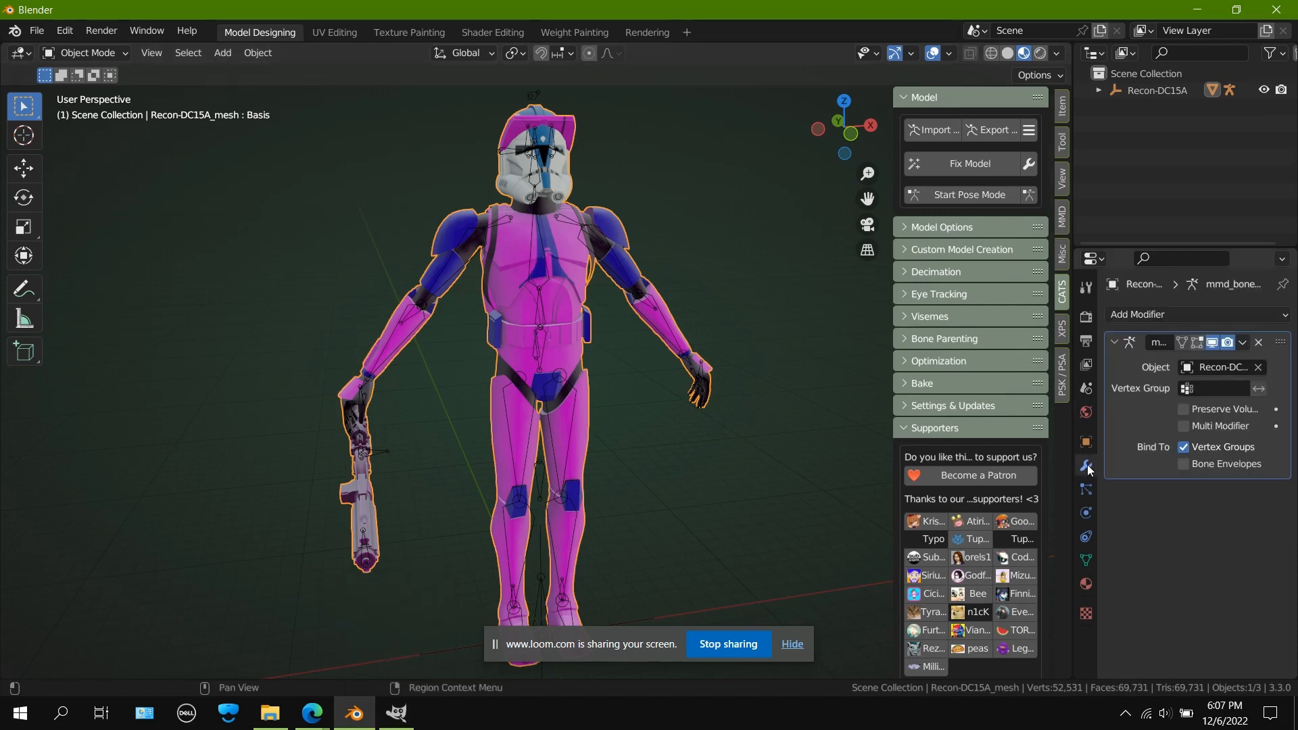
pyautogui.click(1089, 592)
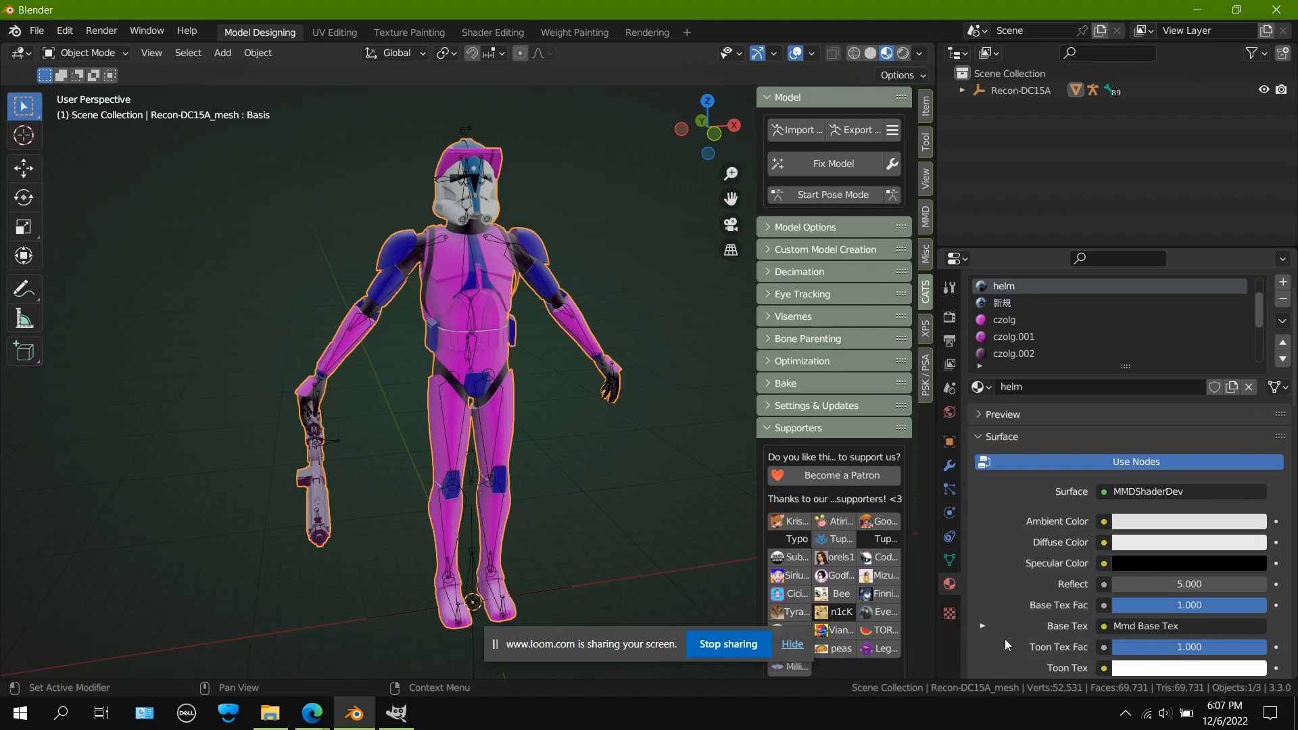
pyautogui.click(980, 623)
pyautogui.scroll(1, 1022, 608)
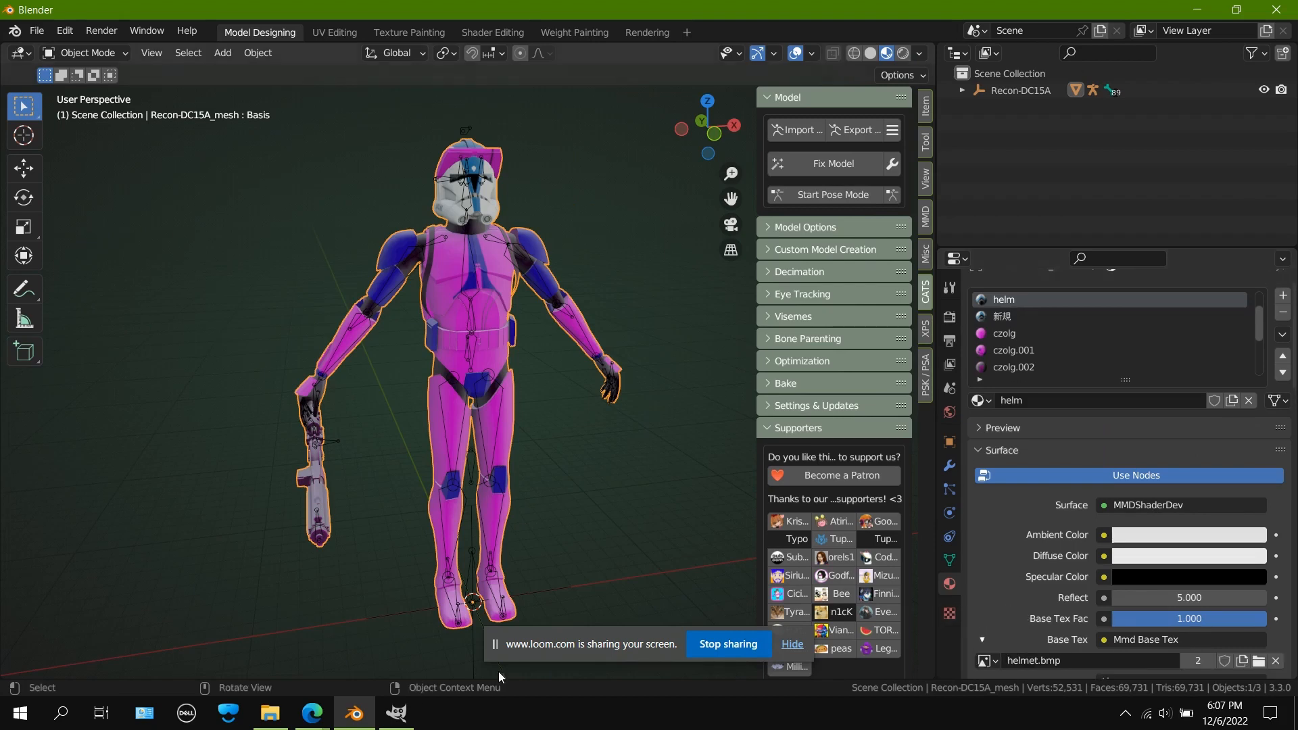
# Step: Switch to GIMP, widen its window and open helmet.bmp from folder 2 of CGI Phase 2 501st Legion
pyautogui.click(399, 713)
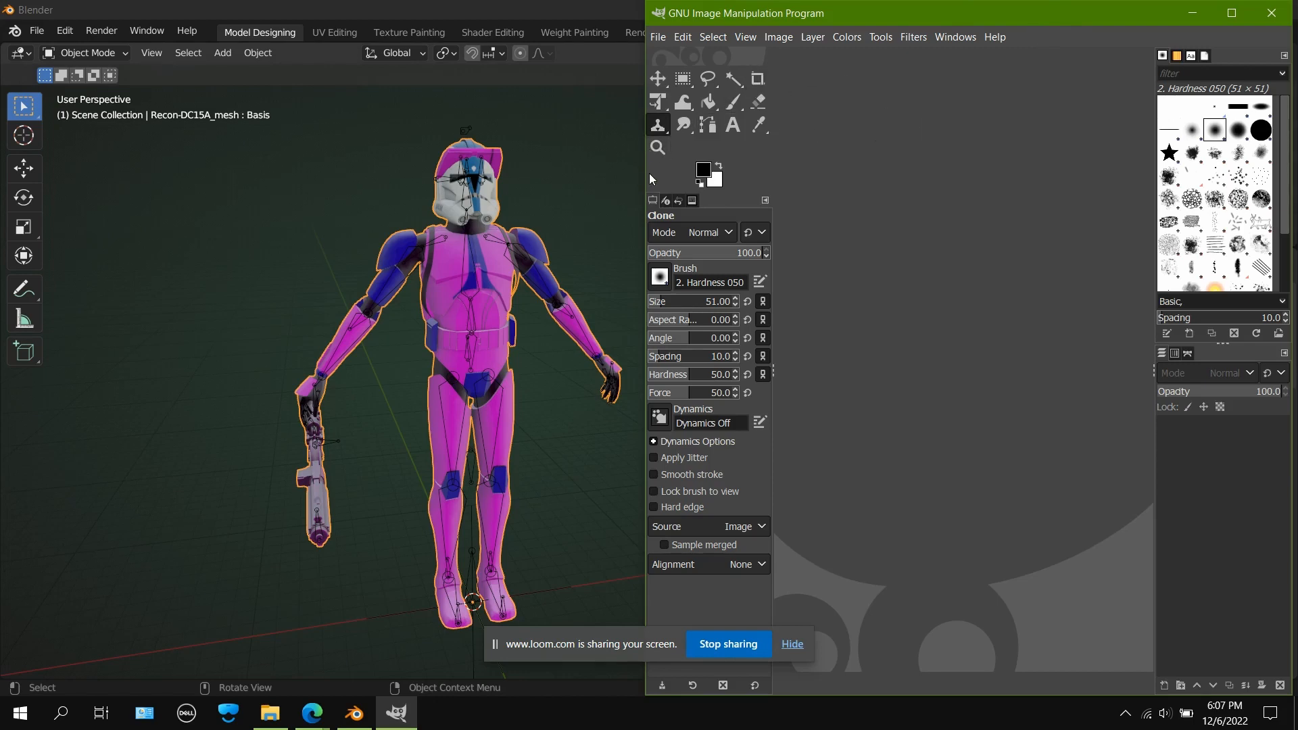
pyautogui.moveTo(647, 173); pyautogui.dragTo(444, 150)
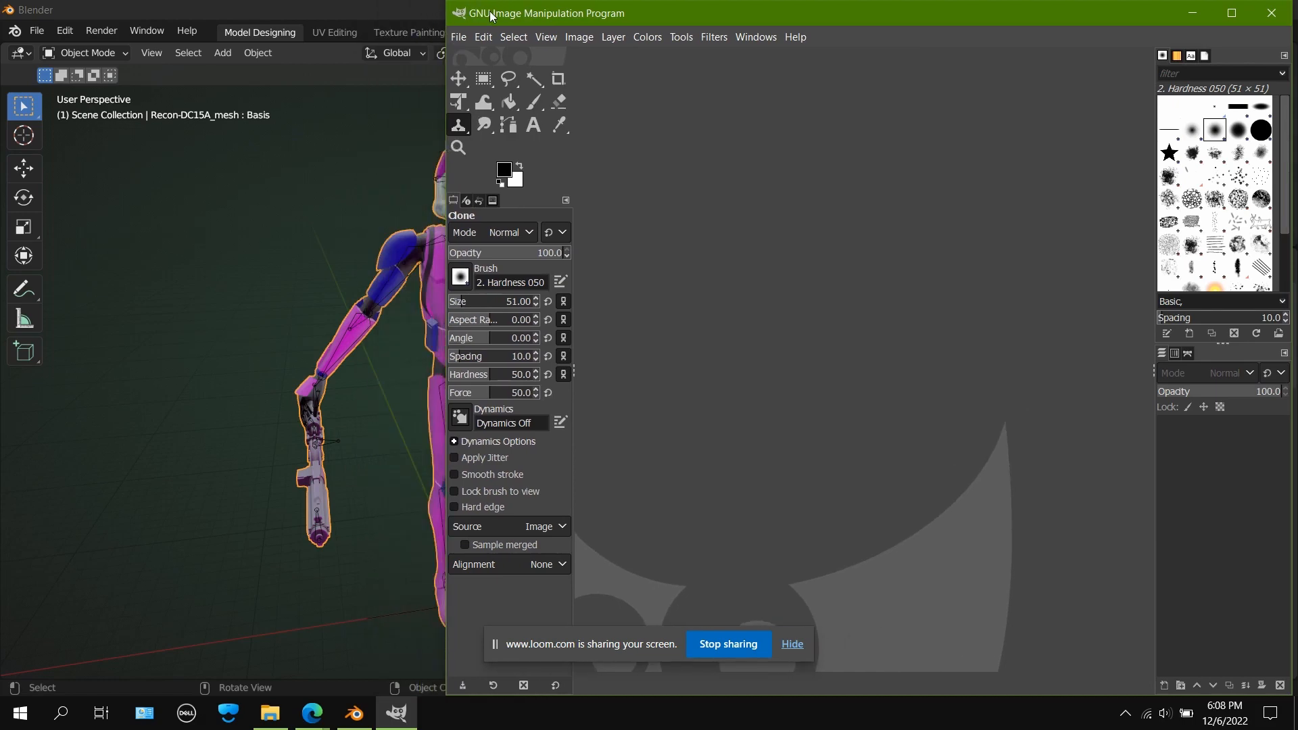
pyautogui.click(457, 37)
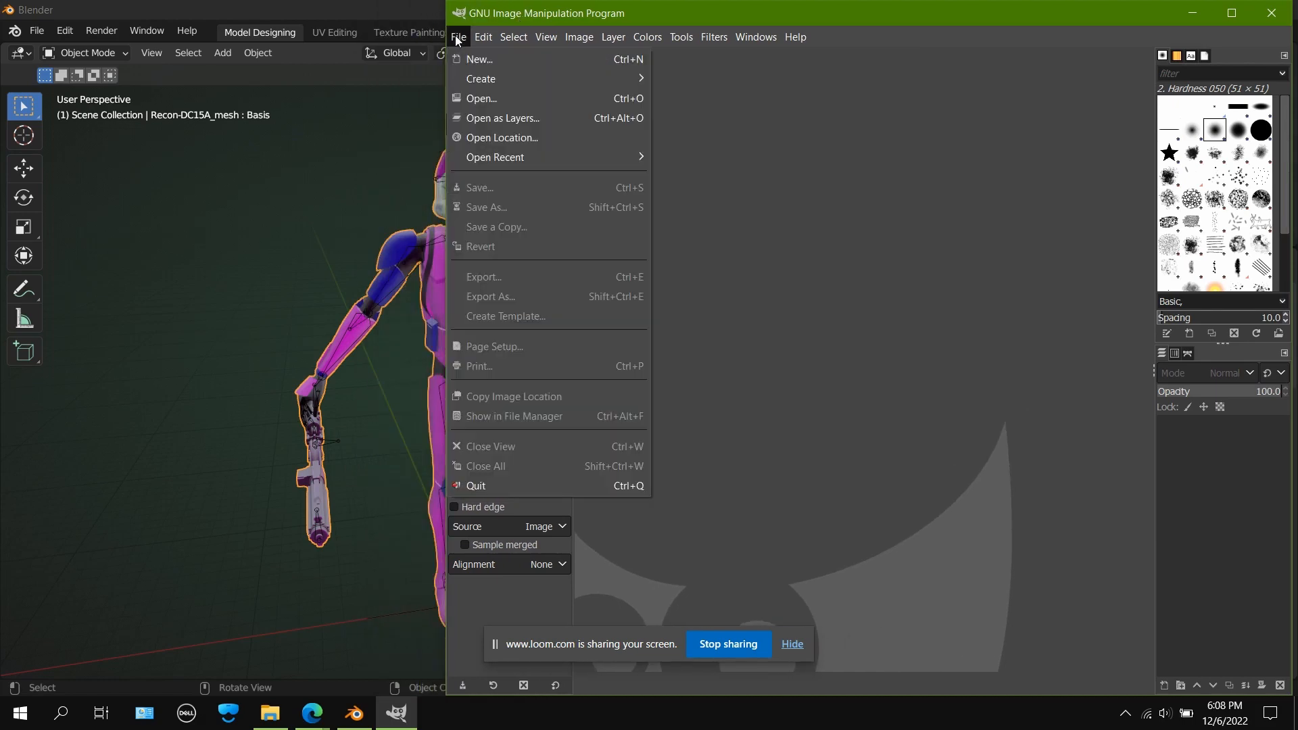
pyautogui.click(479, 97)
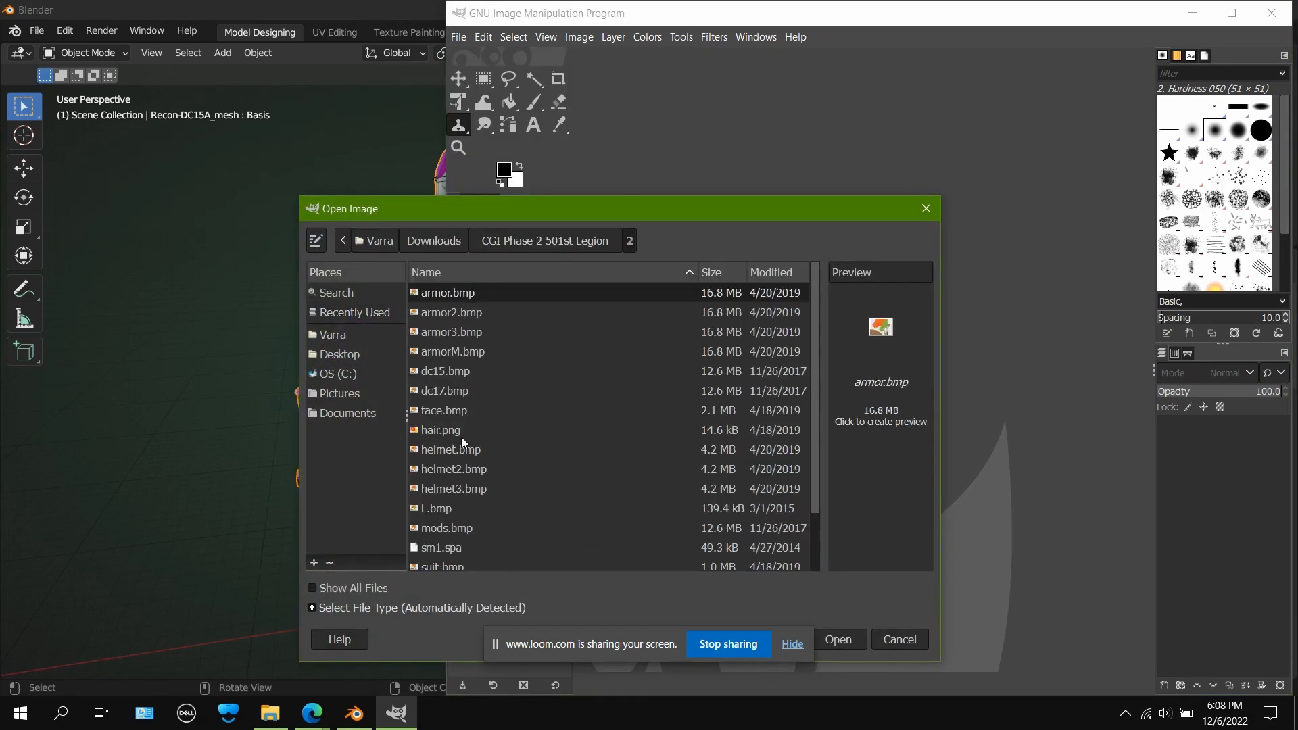
pyautogui.click(459, 448)
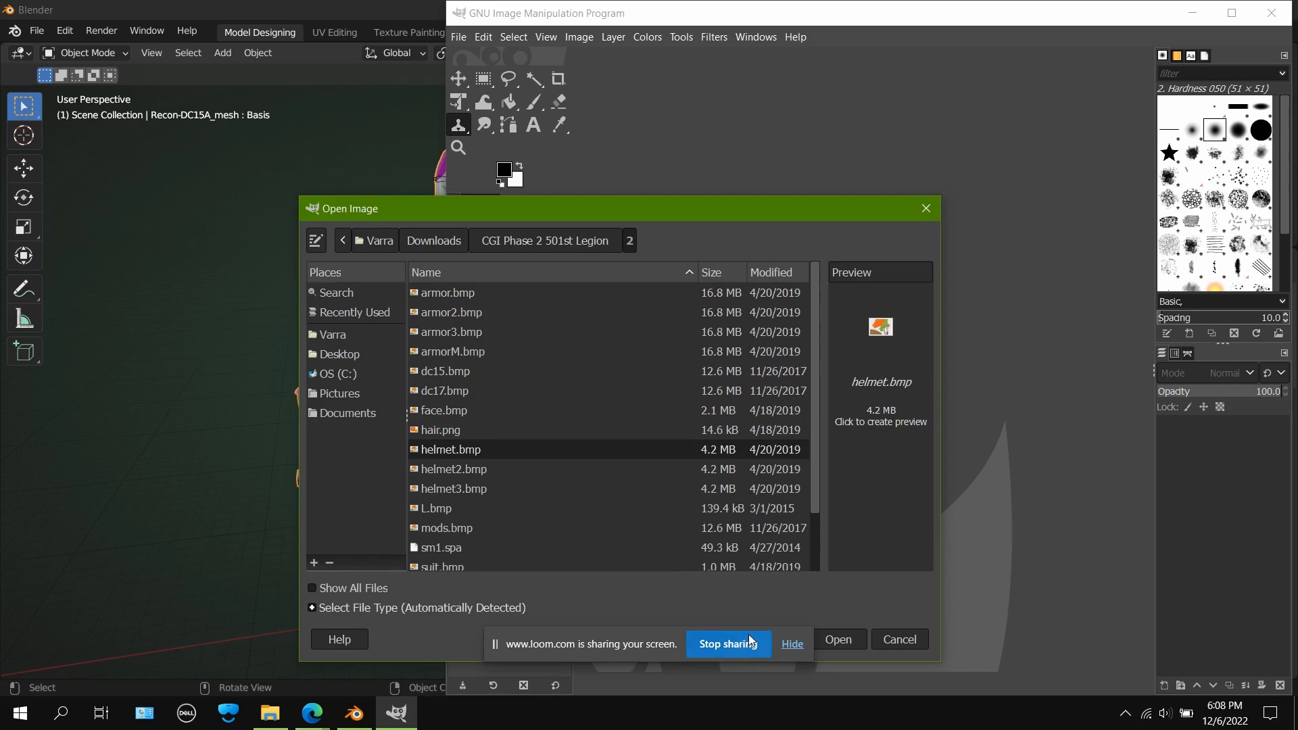
pyautogui.click(837, 638)
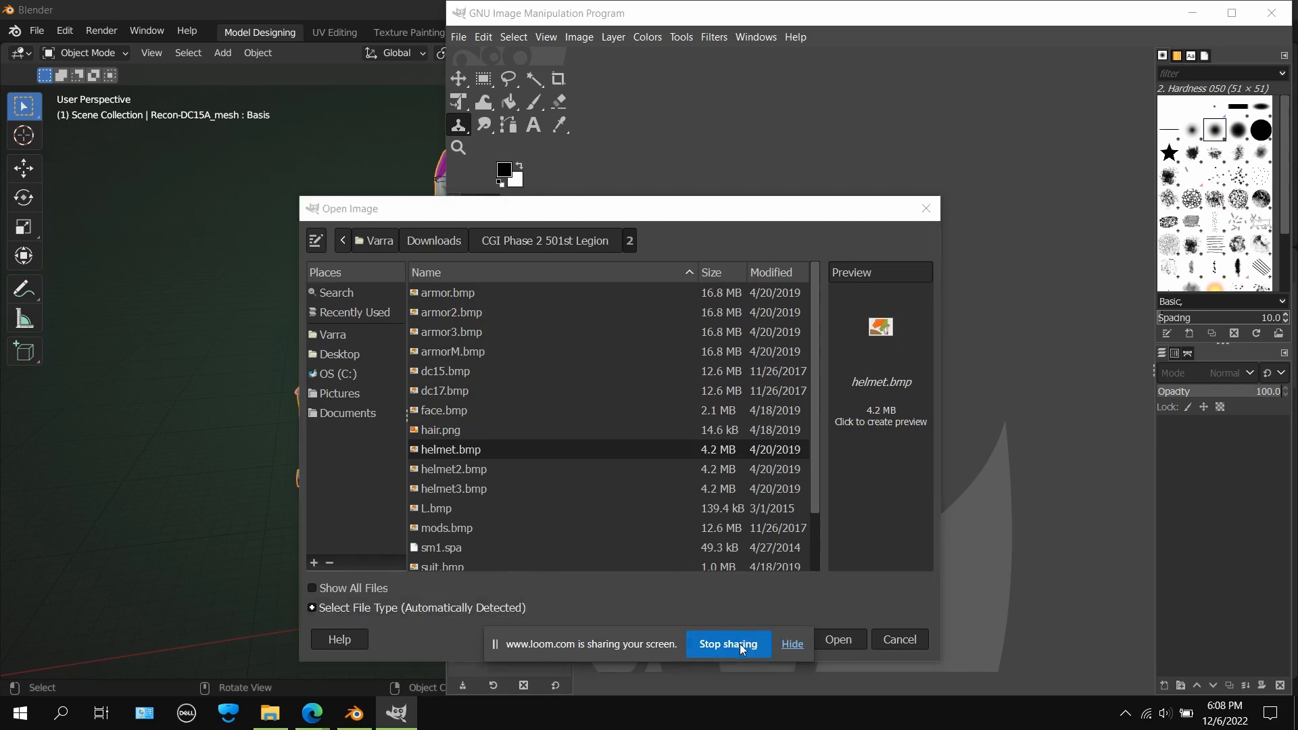
pyautogui.moveTo(842, 215); pyautogui.dragTo(882, 136)
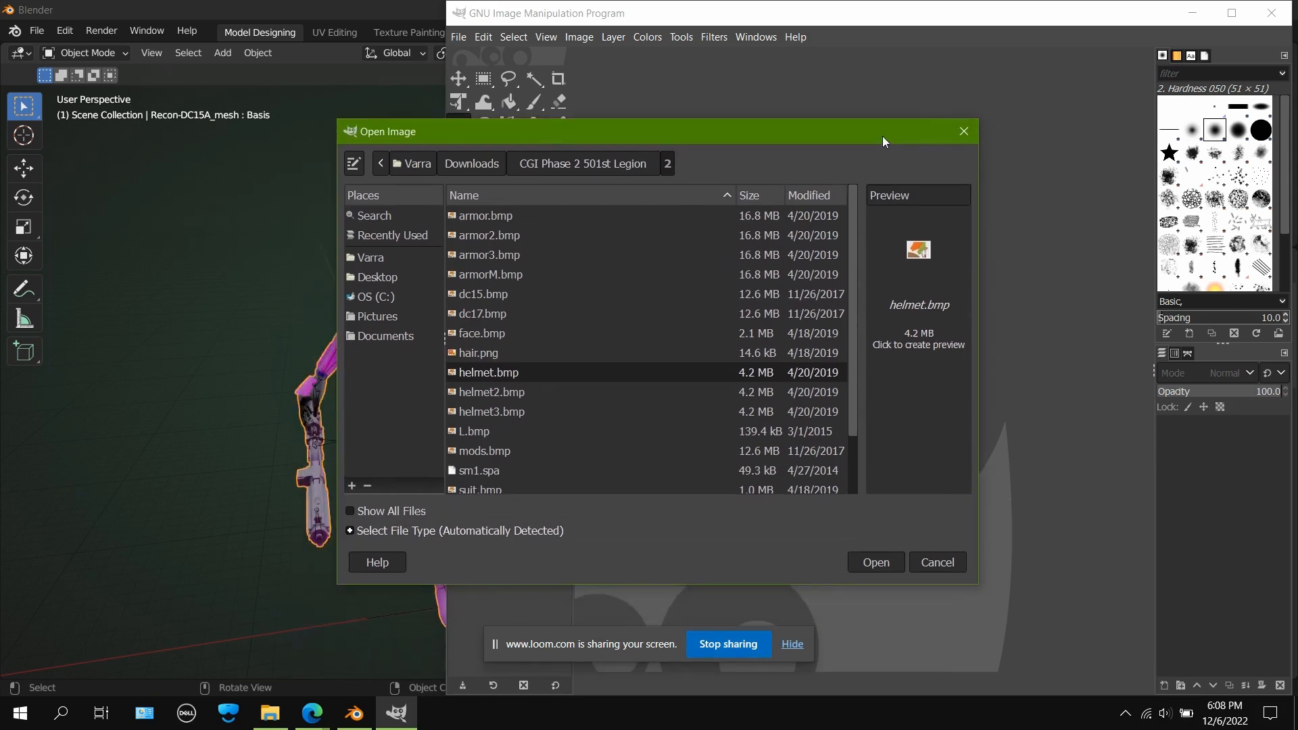
pyautogui.doubleClick(798, 374)
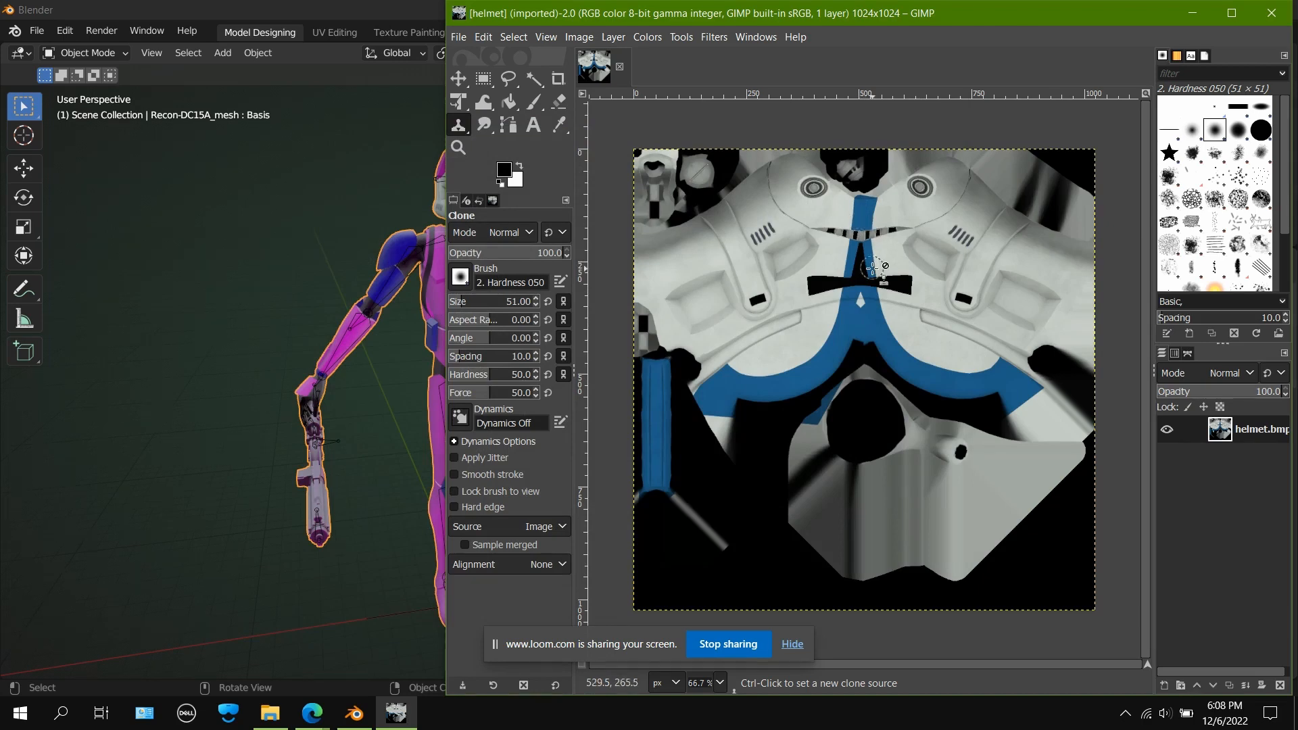
# Step: Select the large curved blue marking at the centre of the helmet texture with the Fuzzy Select tool
pyautogui.scroll(2, 873, 272)
pyautogui.scroll(-3, 873, 272)
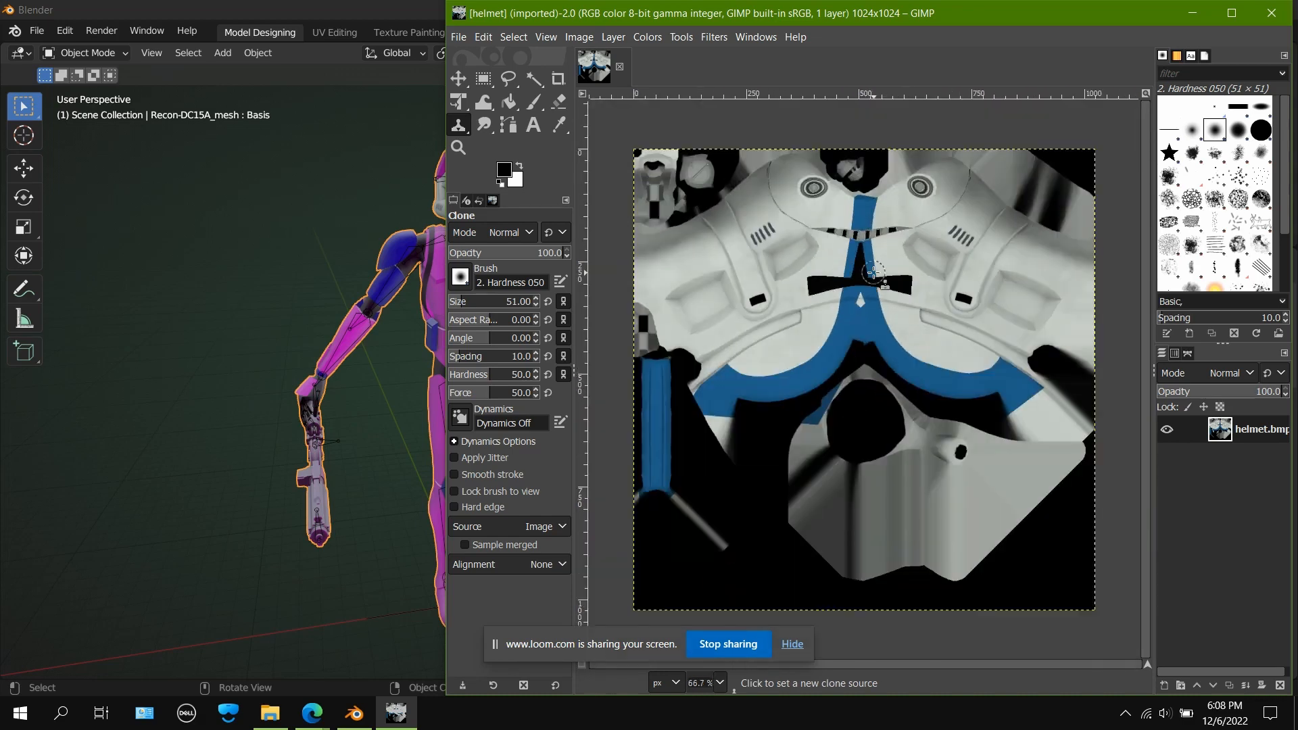
pyautogui.scroll(1, 874, 272)
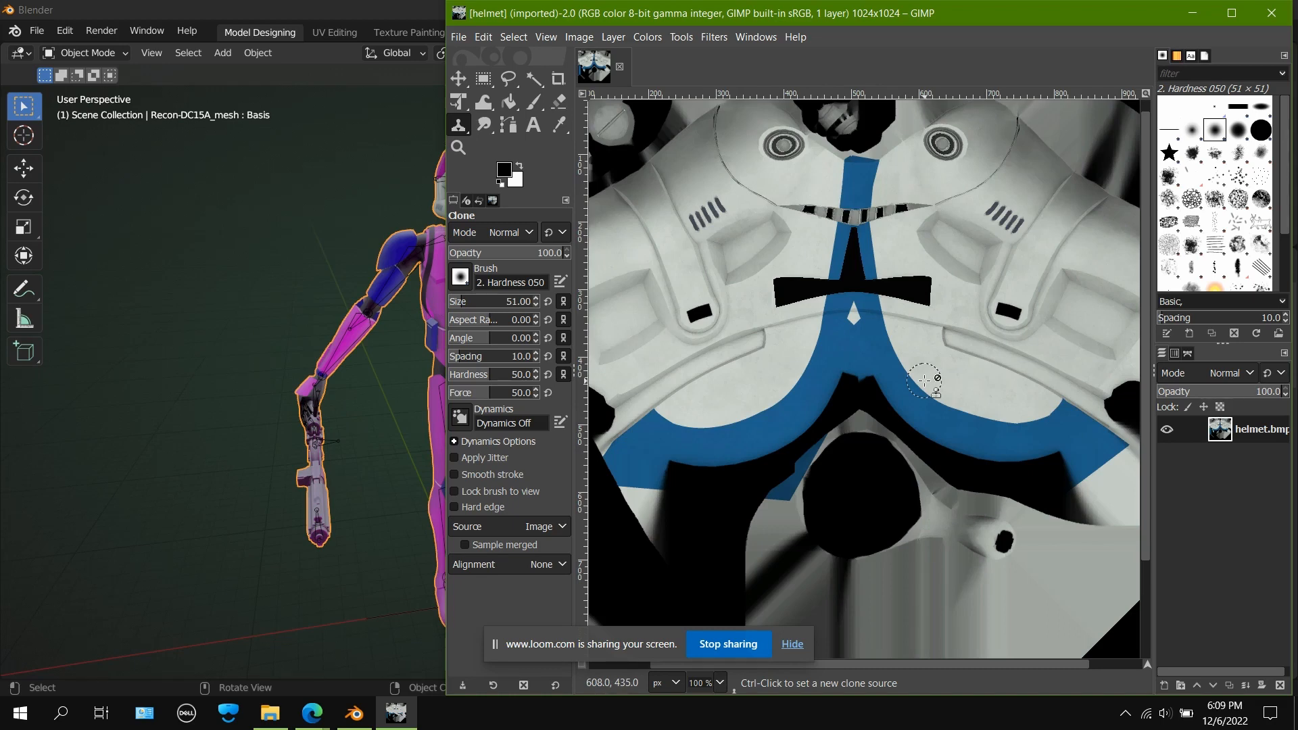
pyautogui.hscroll(-3, 924, 381)
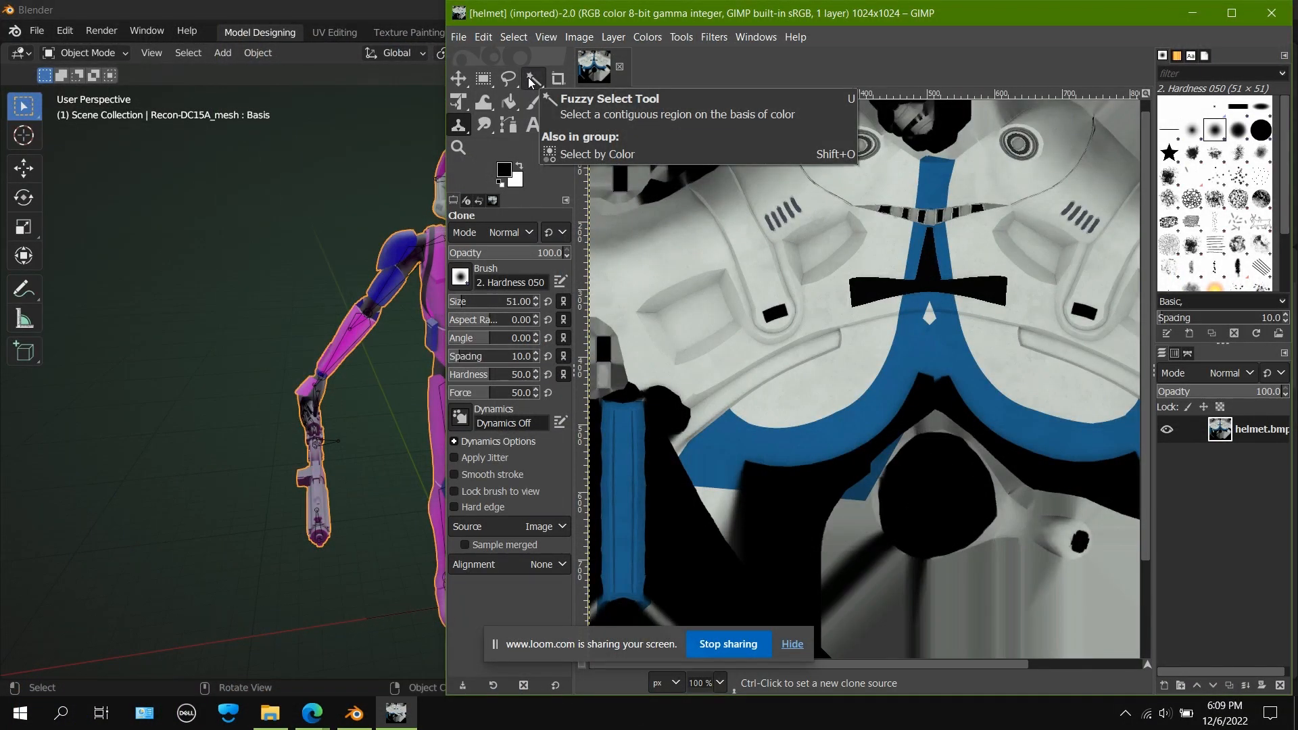
pyautogui.click(532, 81)
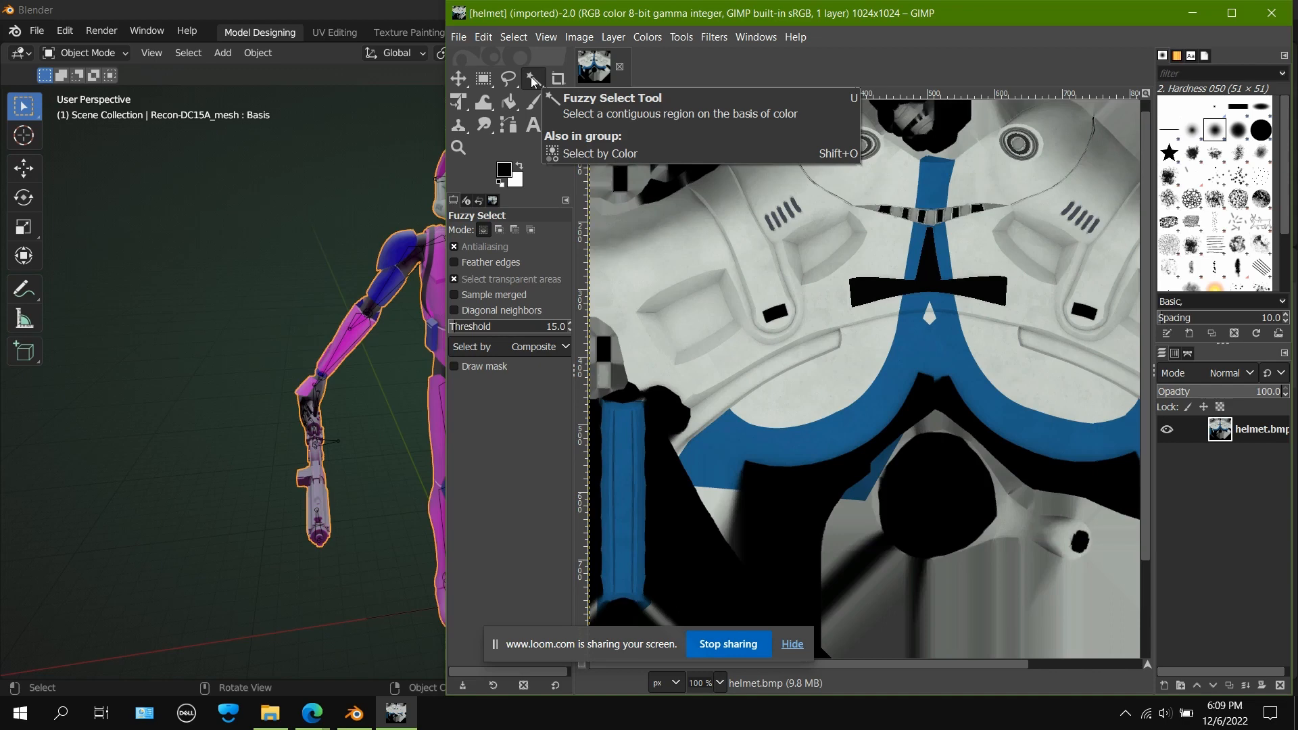
pyautogui.click(935, 342)
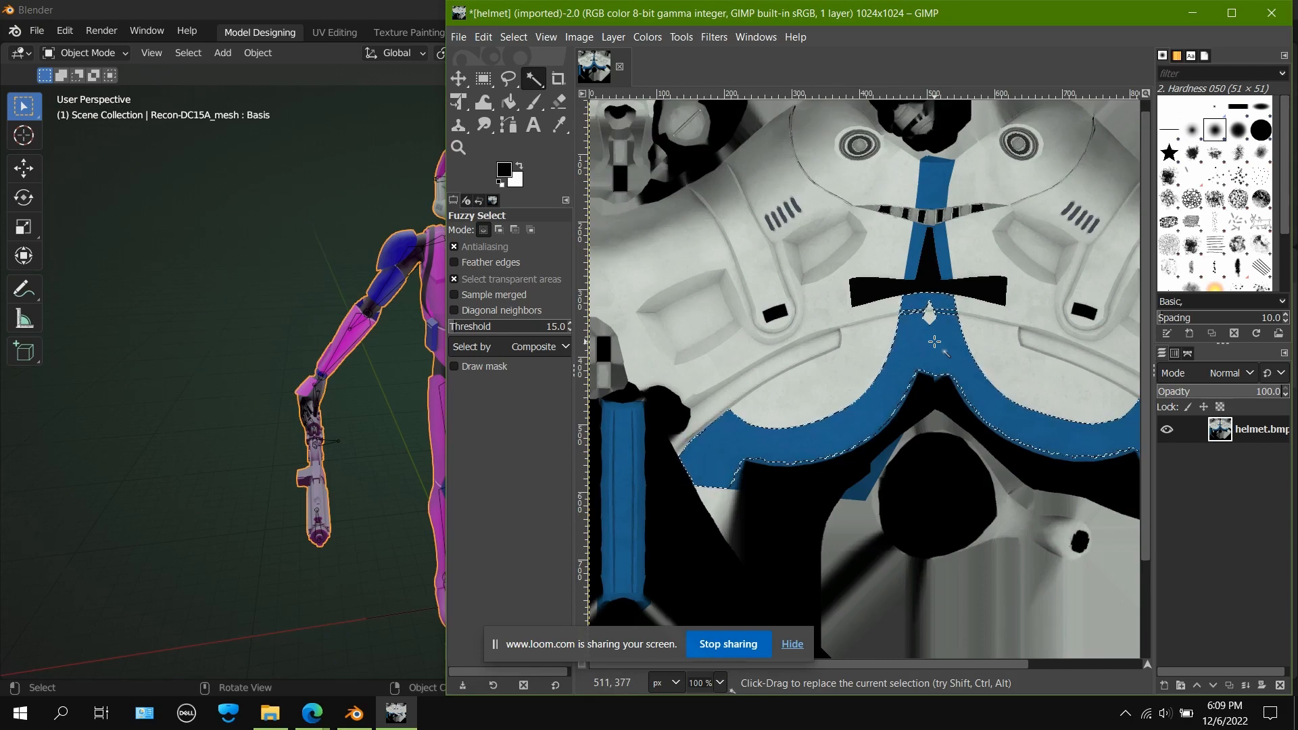
# Step: Add the strip along the marking's upper seam and its shaded lower edge to the fuzzy selection
pyautogui.scroll(4, 934, 342)
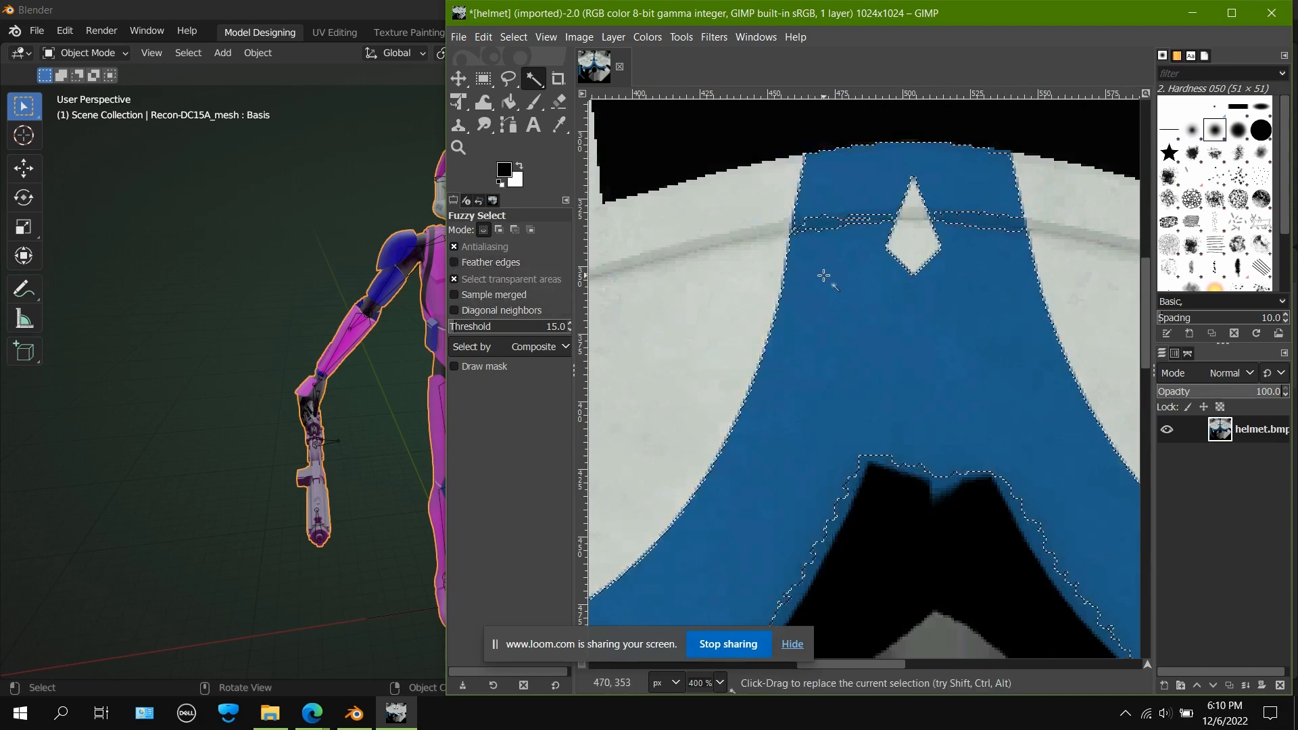
pyautogui.scroll(-3, 926, 362)
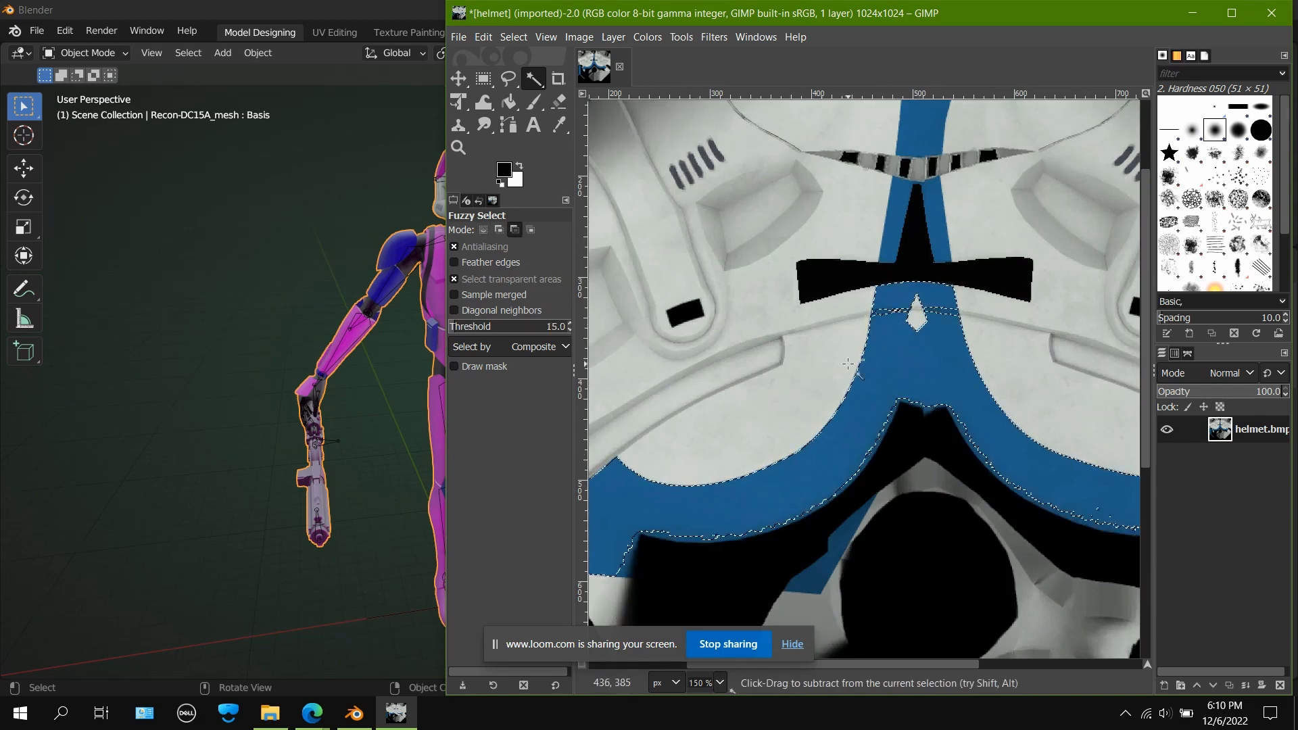
pyautogui.click(915, 334)
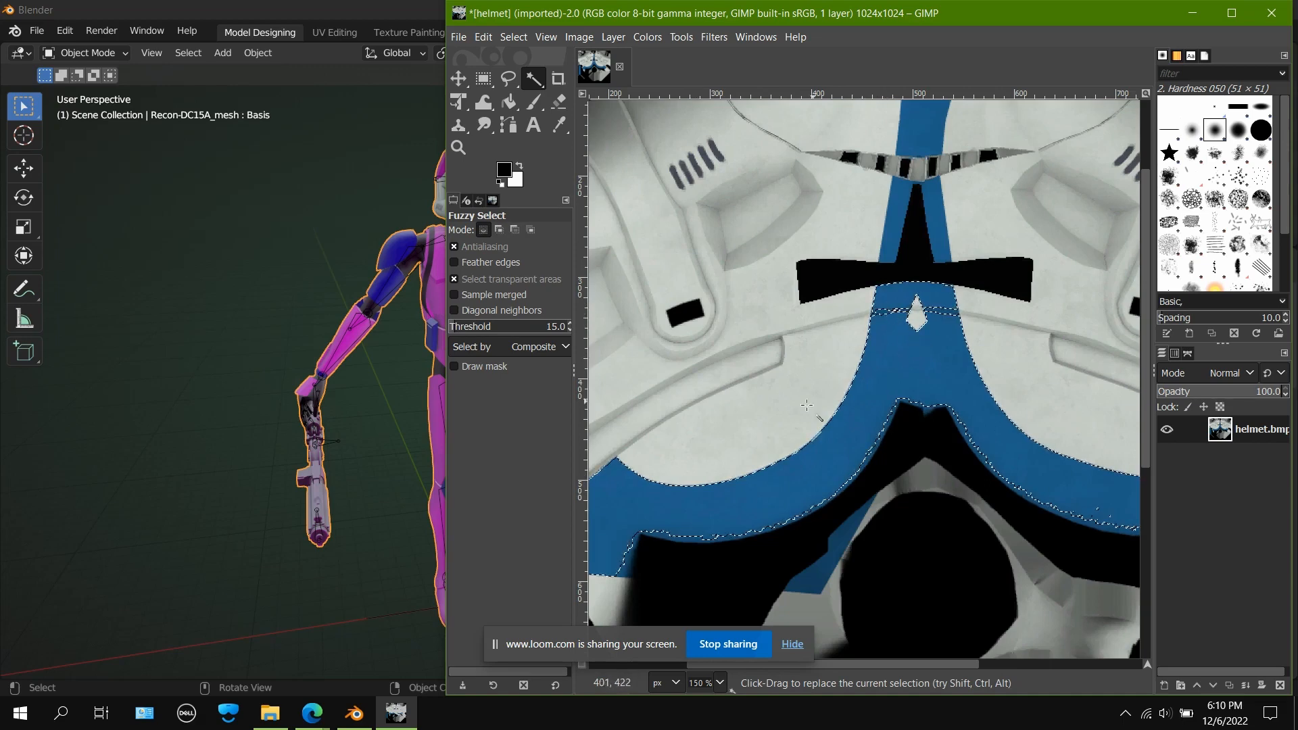
pyautogui.moveTo(887, 304); pyautogui.dragTo(931, 306)
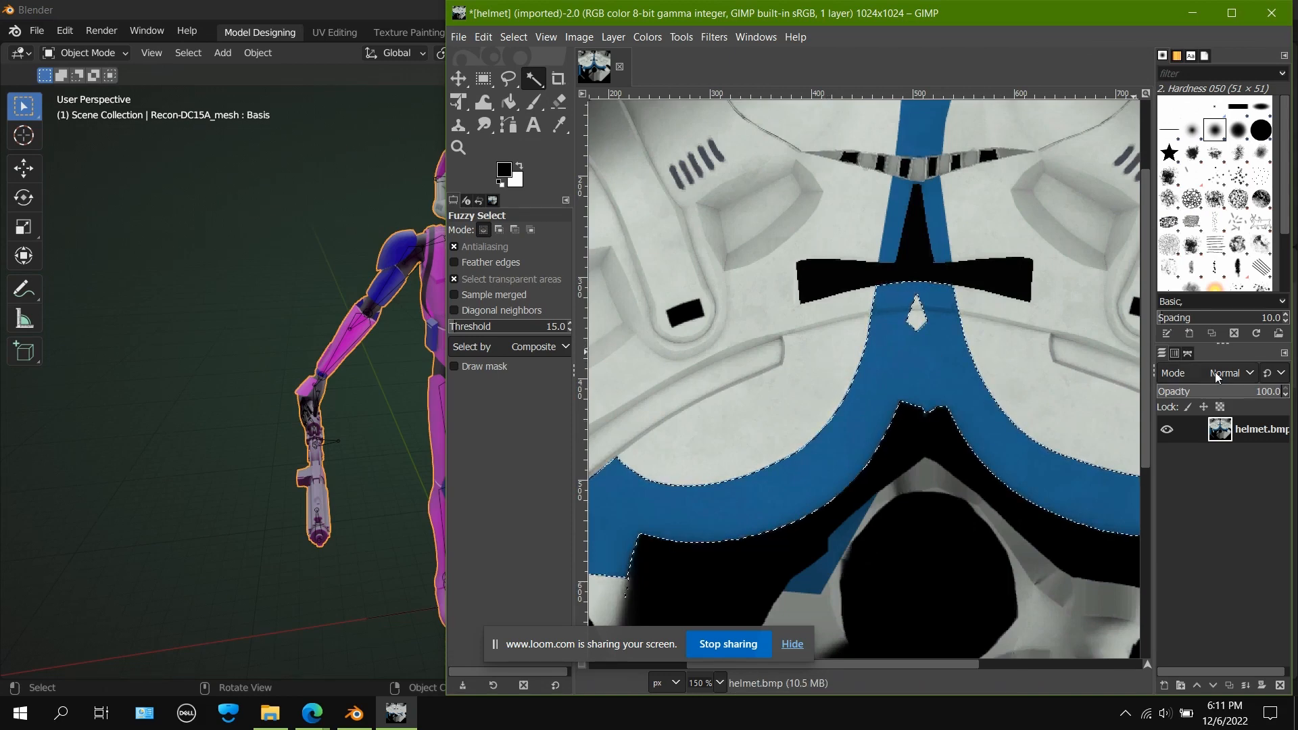
# Step: Copy the selected blue marking into its own new layer and hide the helmet.bmp layer
pyautogui.hotkey('ctrl', 'c')
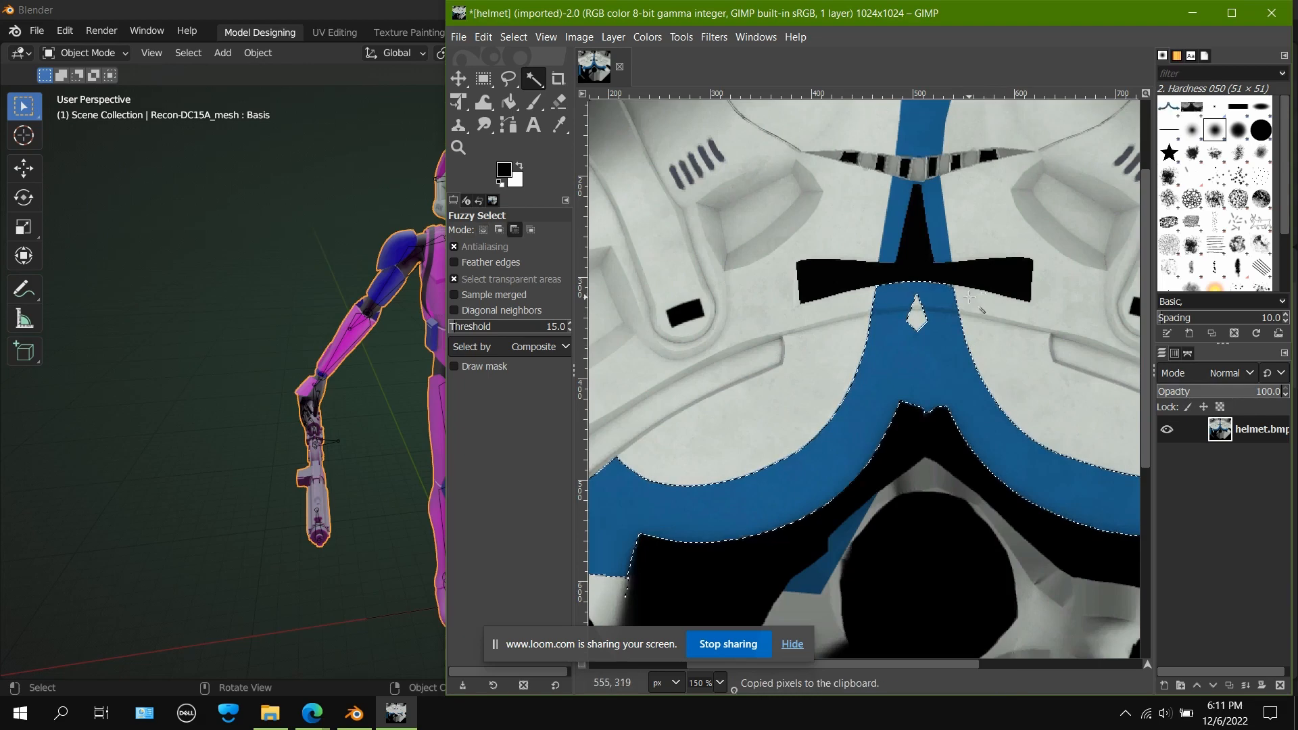
pyautogui.hotkey('ctrl', 'v')
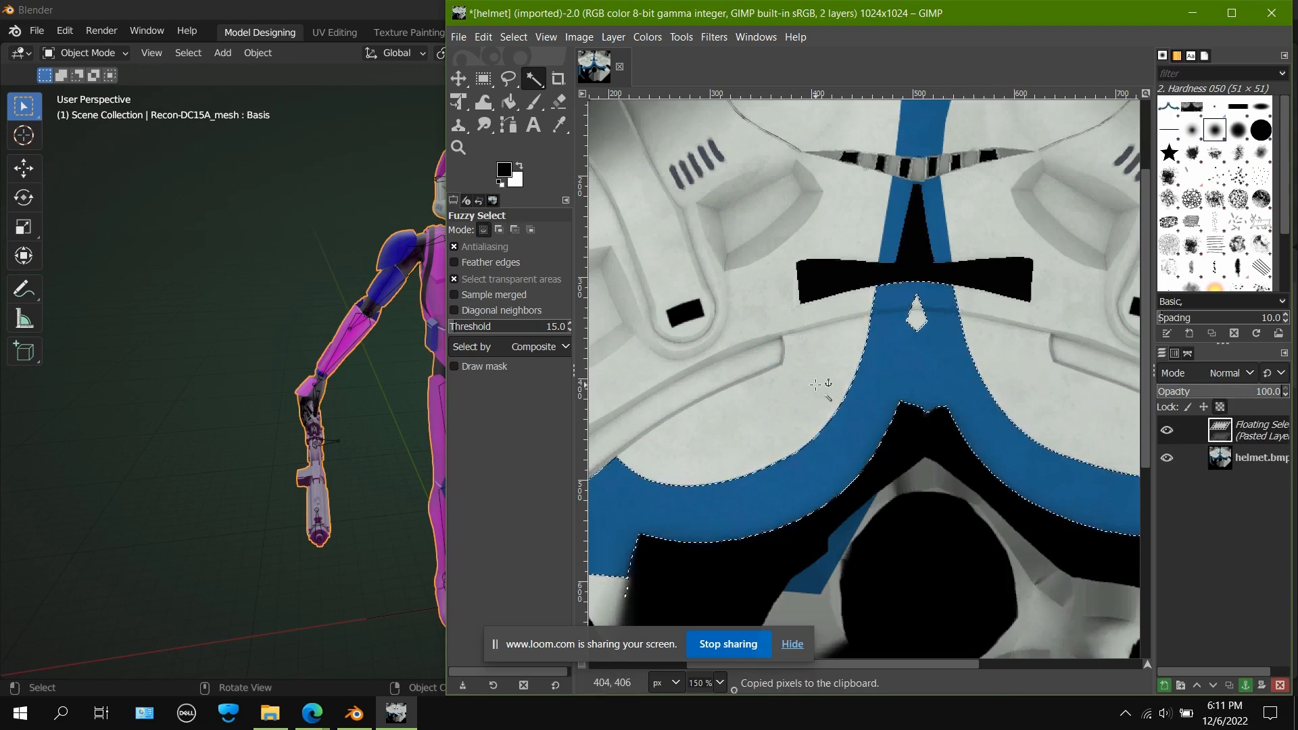
pyautogui.hotkey('ctrl', 'h')
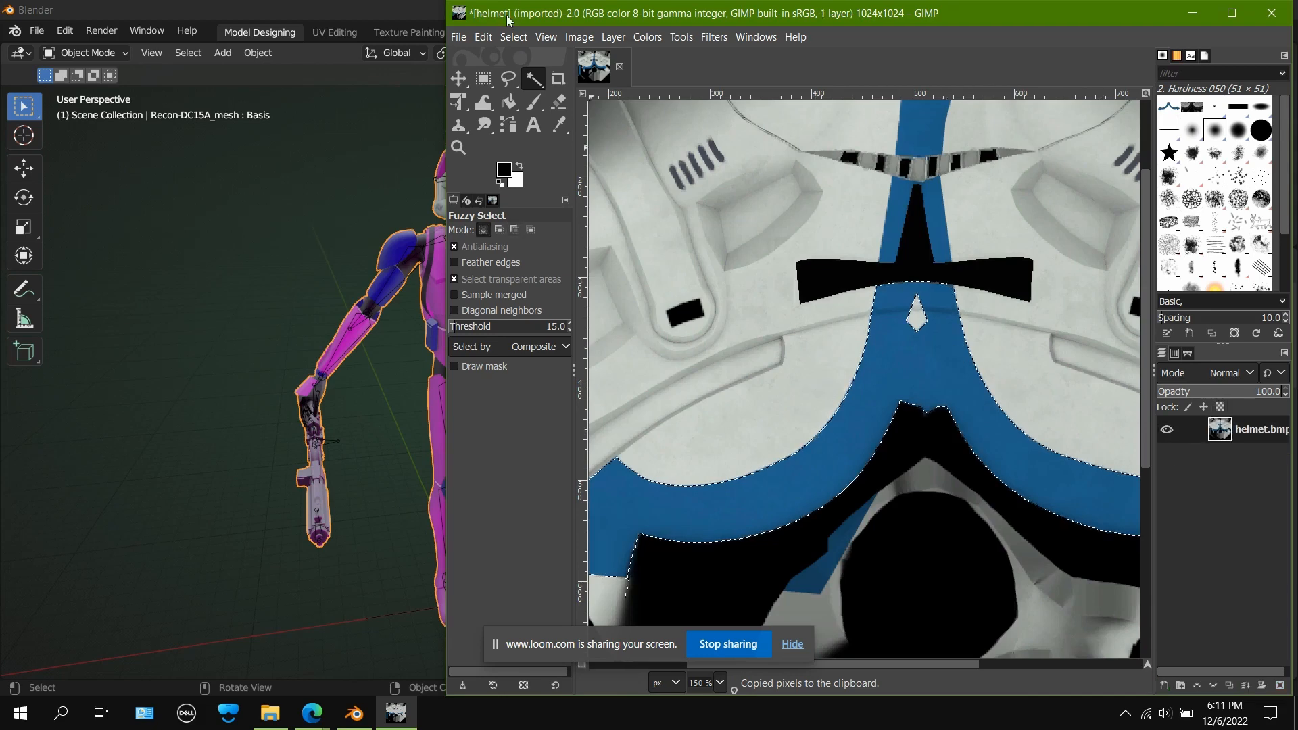
pyautogui.click(512, 37)
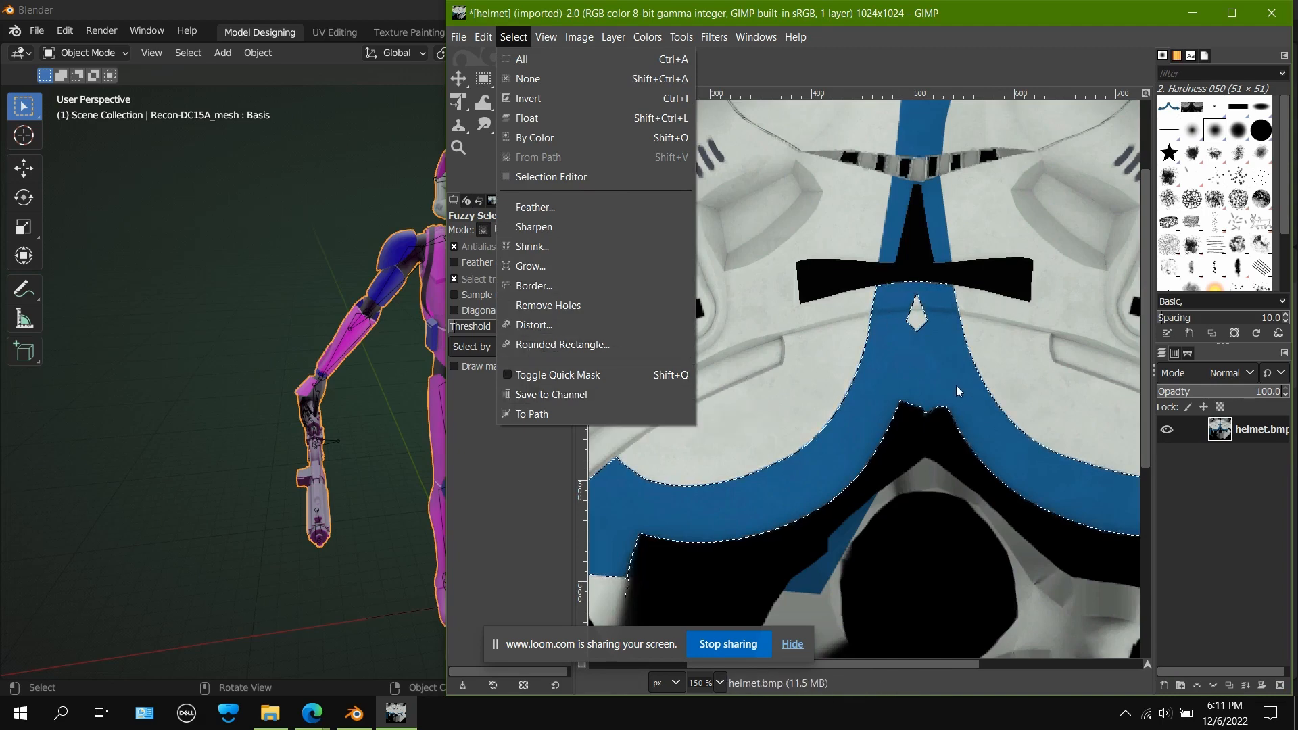
pyautogui.click(1241, 460)
pyautogui.hotkey('ctrl', 'v')
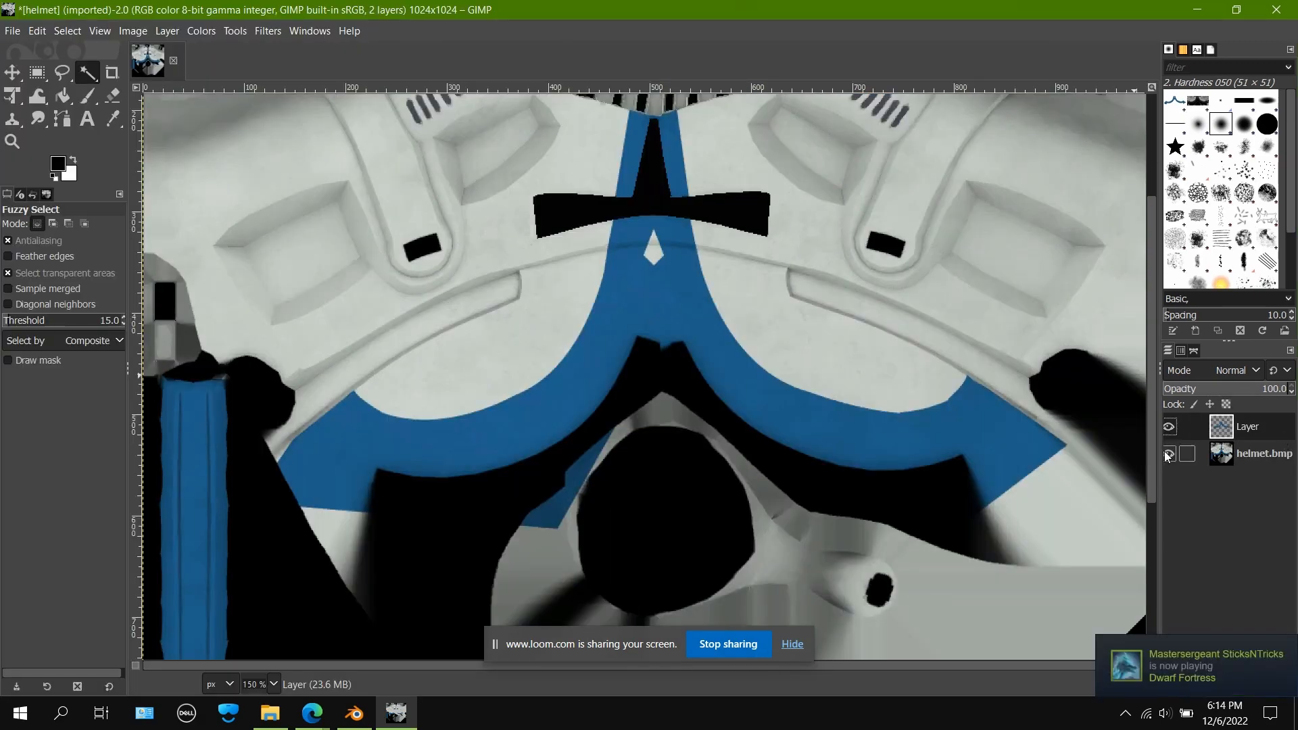
pyautogui.click(1169, 454)
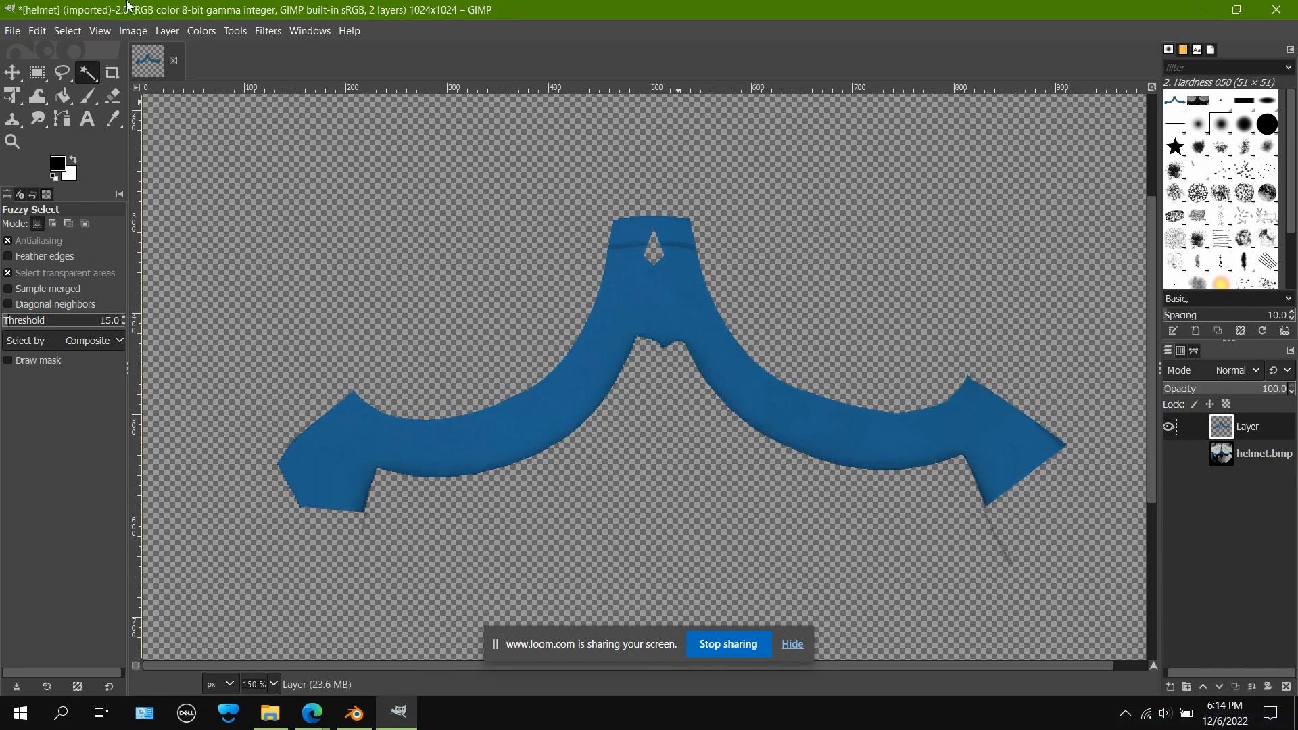
# Step: Set the marking layer's saturation to -100 with Hue-Saturation and show the helmet.bmp layer again
pyautogui.click(144, 30)
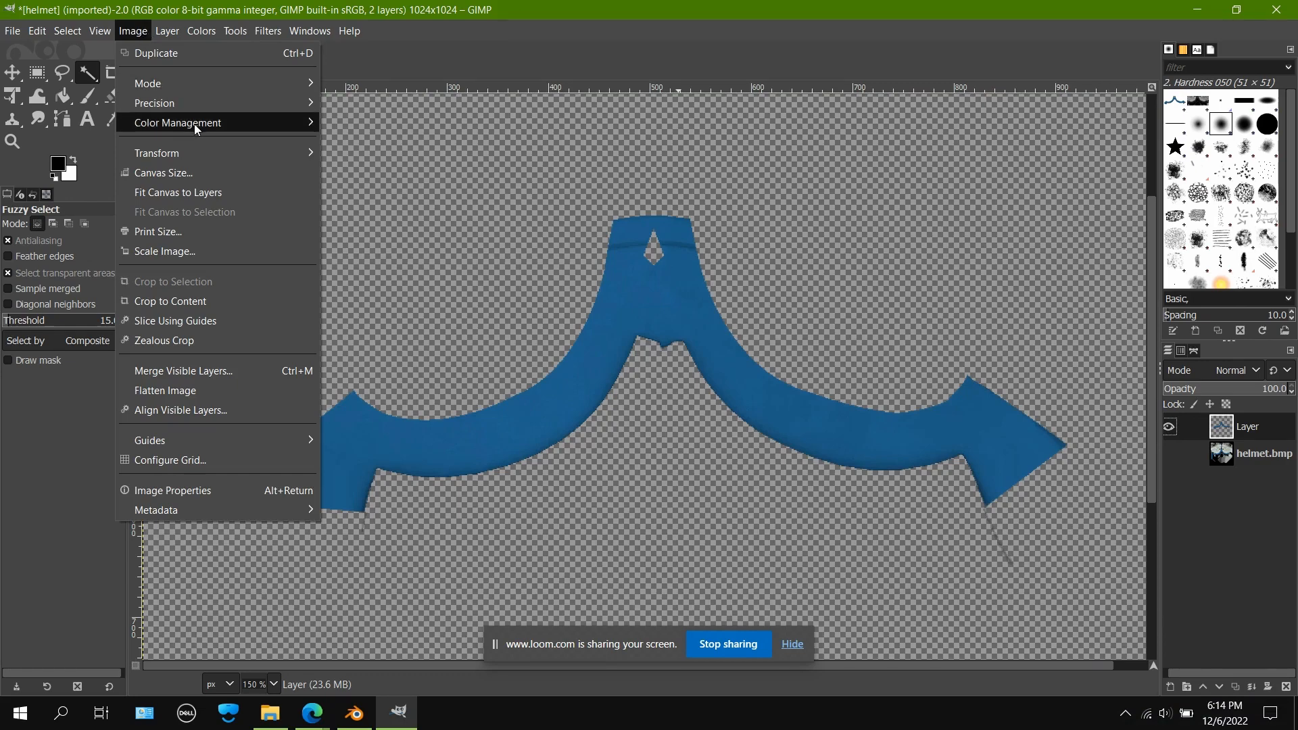
pyautogui.moveTo(194, 124)
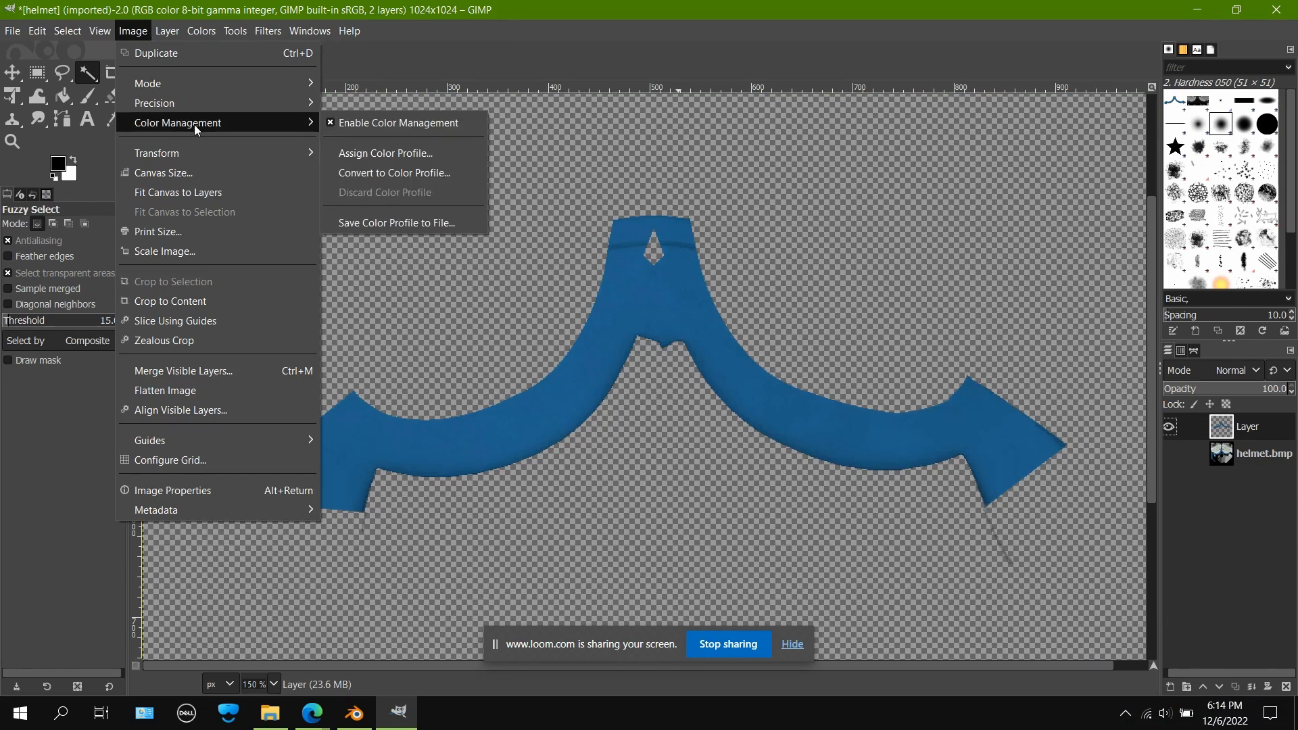
pyautogui.moveTo(201, 30)
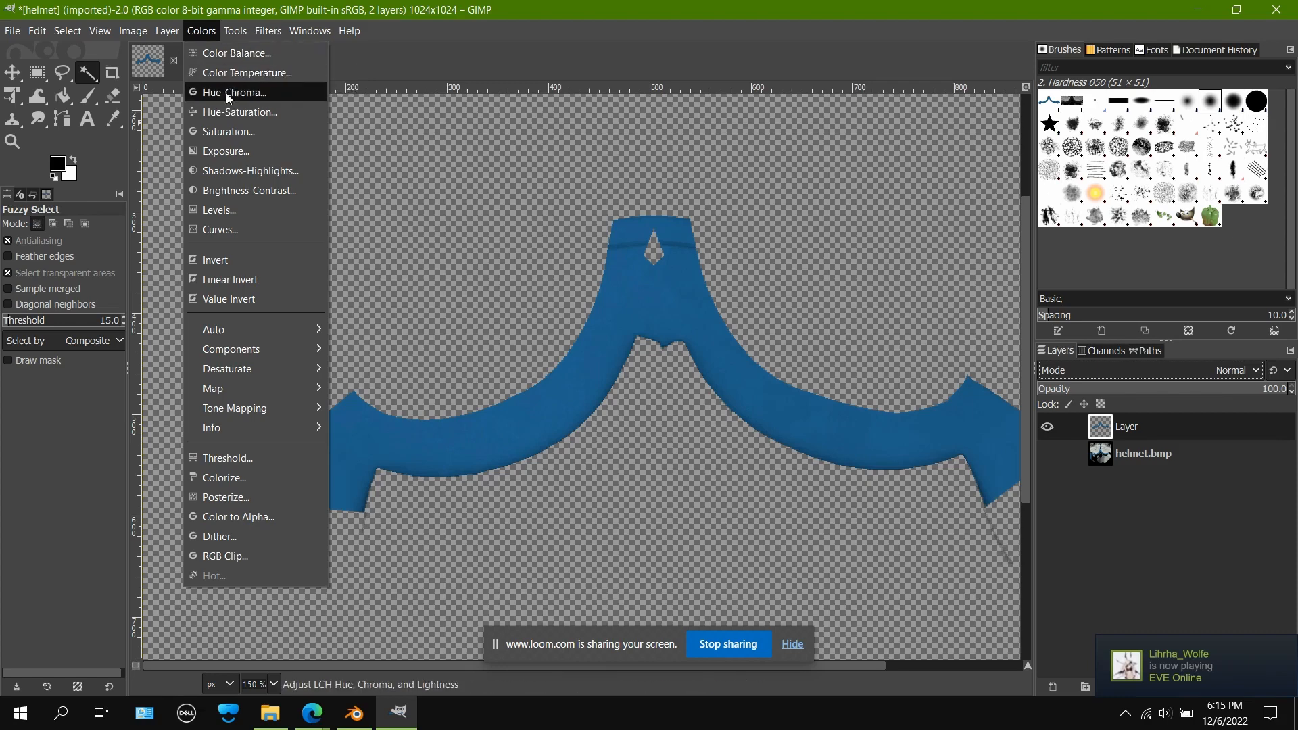
pyautogui.click(225, 112)
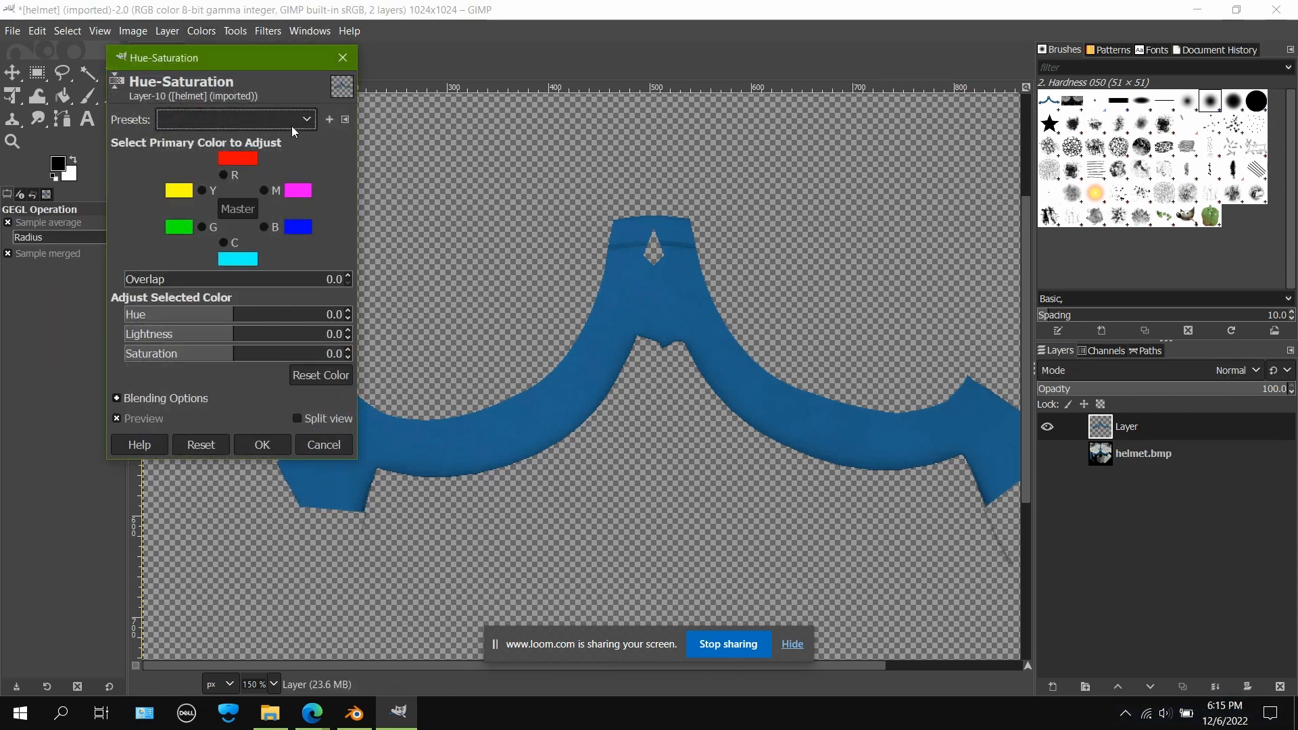
pyautogui.press('Escape')
pyautogui.click(201, 30)
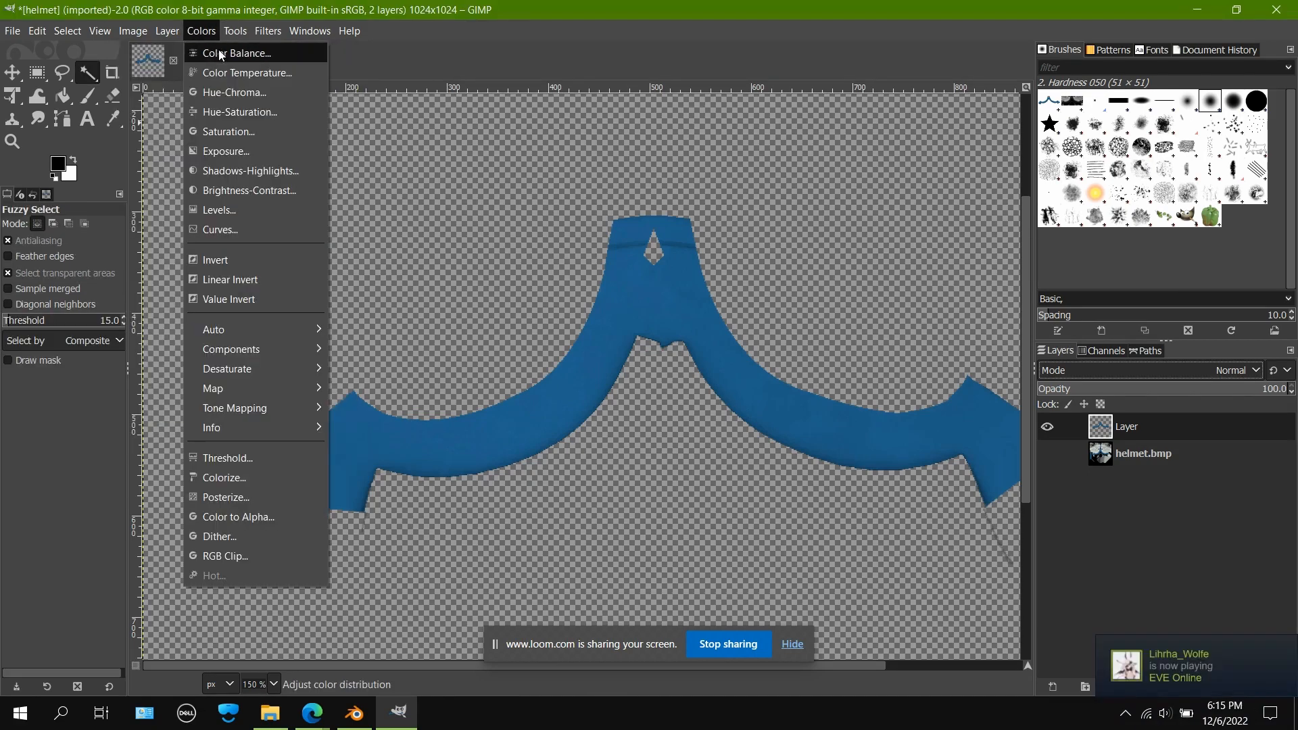
pyautogui.click(225, 115)
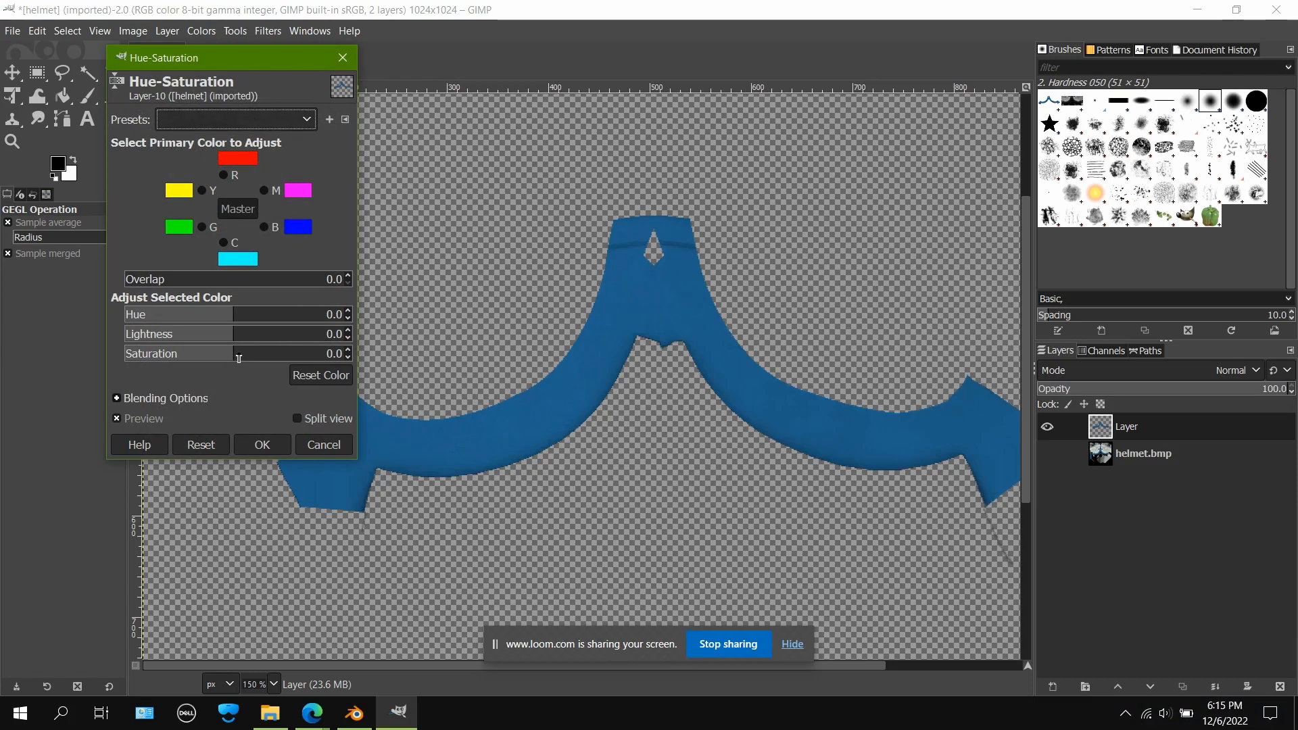
pyautogui.moveTo(237, 354); pyautogui.dragTo(117, 352)
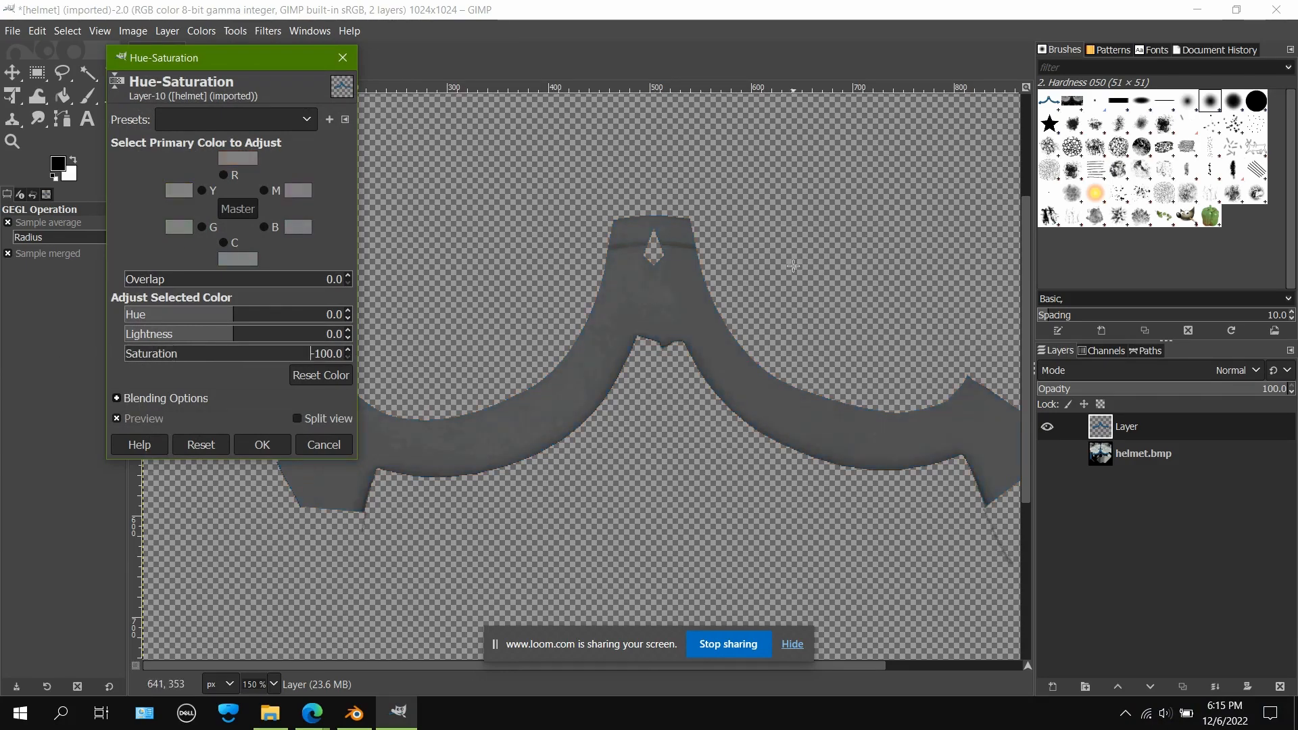
pyautogui.click(1047, 455)
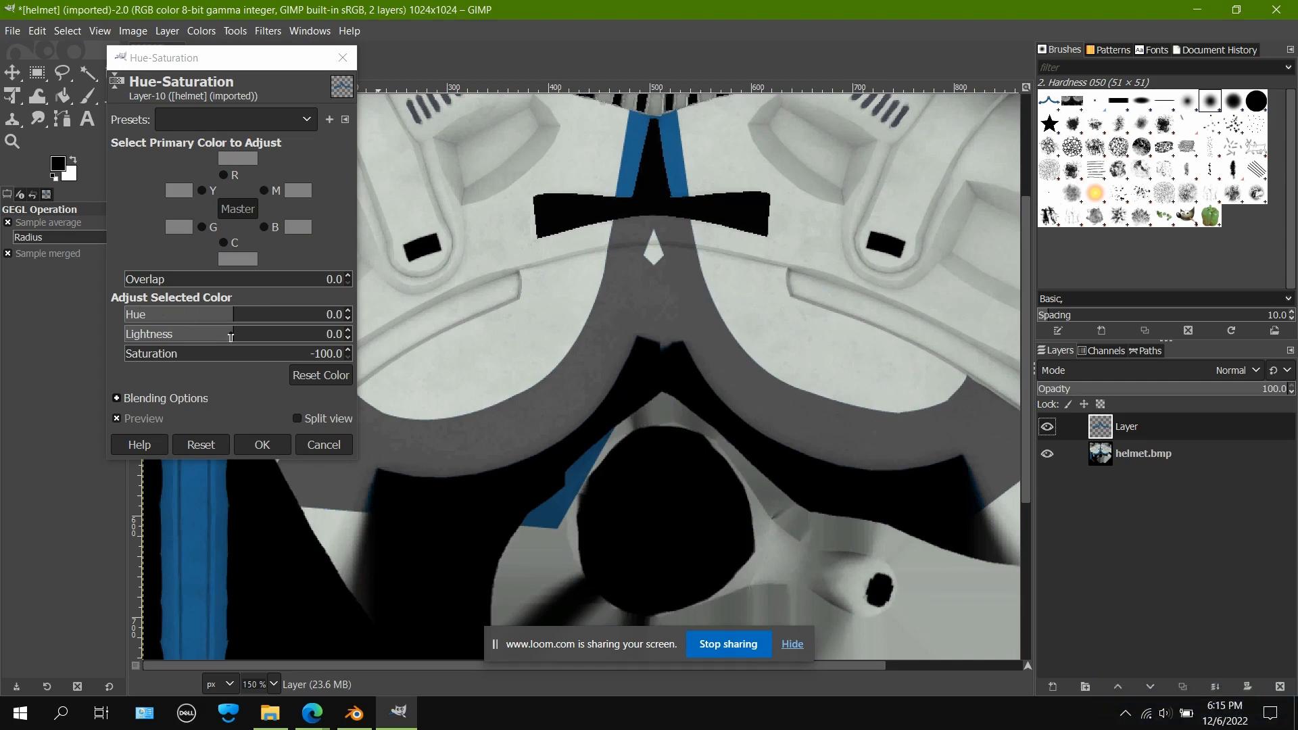
# Step: Set the marking's lightness to 100 and hue to 21.1, and open the blending mode choices
pyautogui.moveTo(237, 336); pyautogui.dragTo(366, 365)
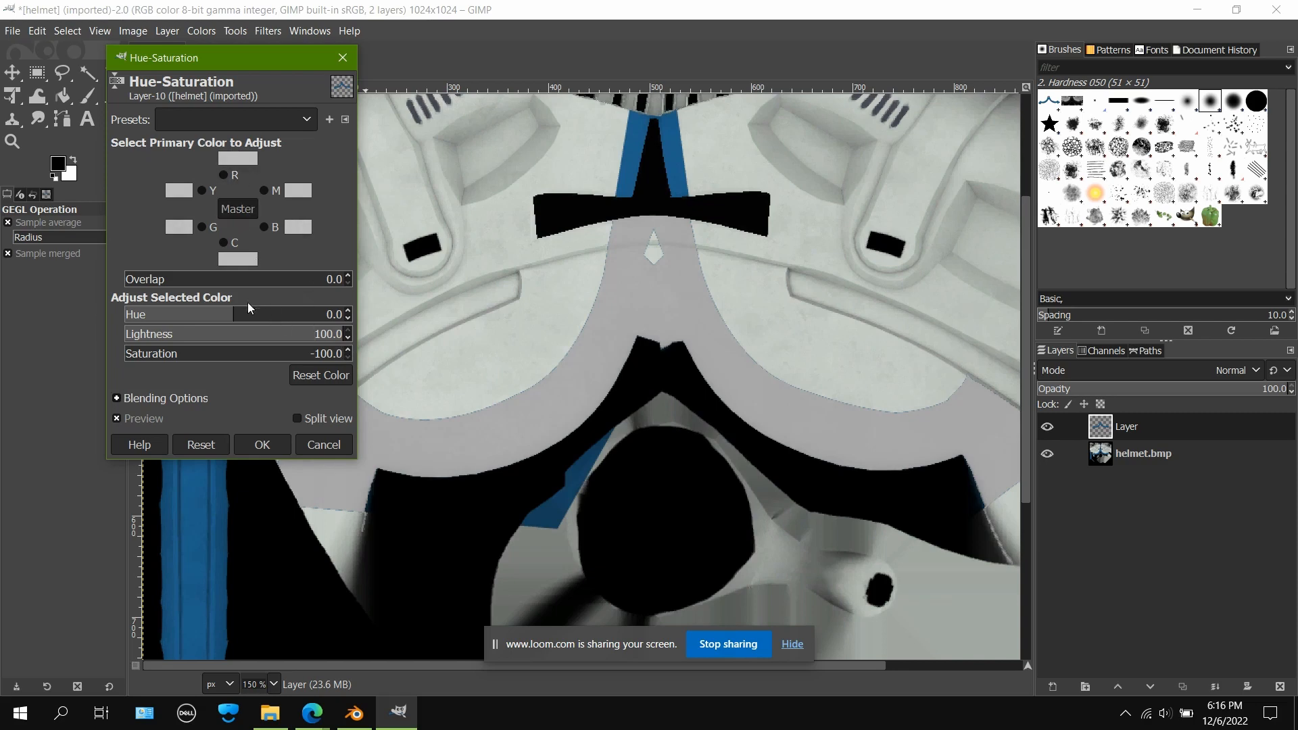
pyautogui.moveTo(248, 307)
pyautogui.mouseDown()
pyautogui.moveTo(238, 318)
pyautogui.moveTo(330, 318)
pyautogui.moveTo(162, 320)
pyautogui.moveTo(257, 322)
pyautogui.moveTo(246, 321)
pyautogui.mouseUp()
pyautogui.click(116, 399)
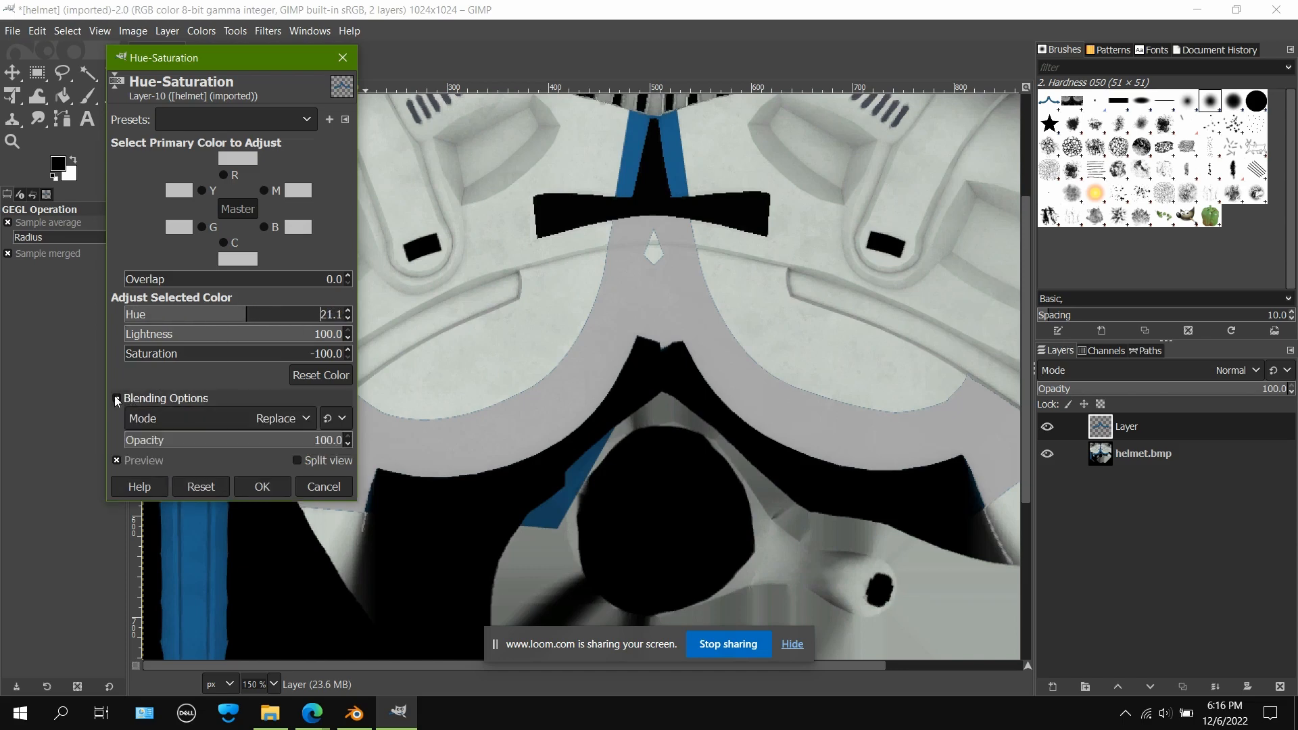
pyautogui.click(286, 419)
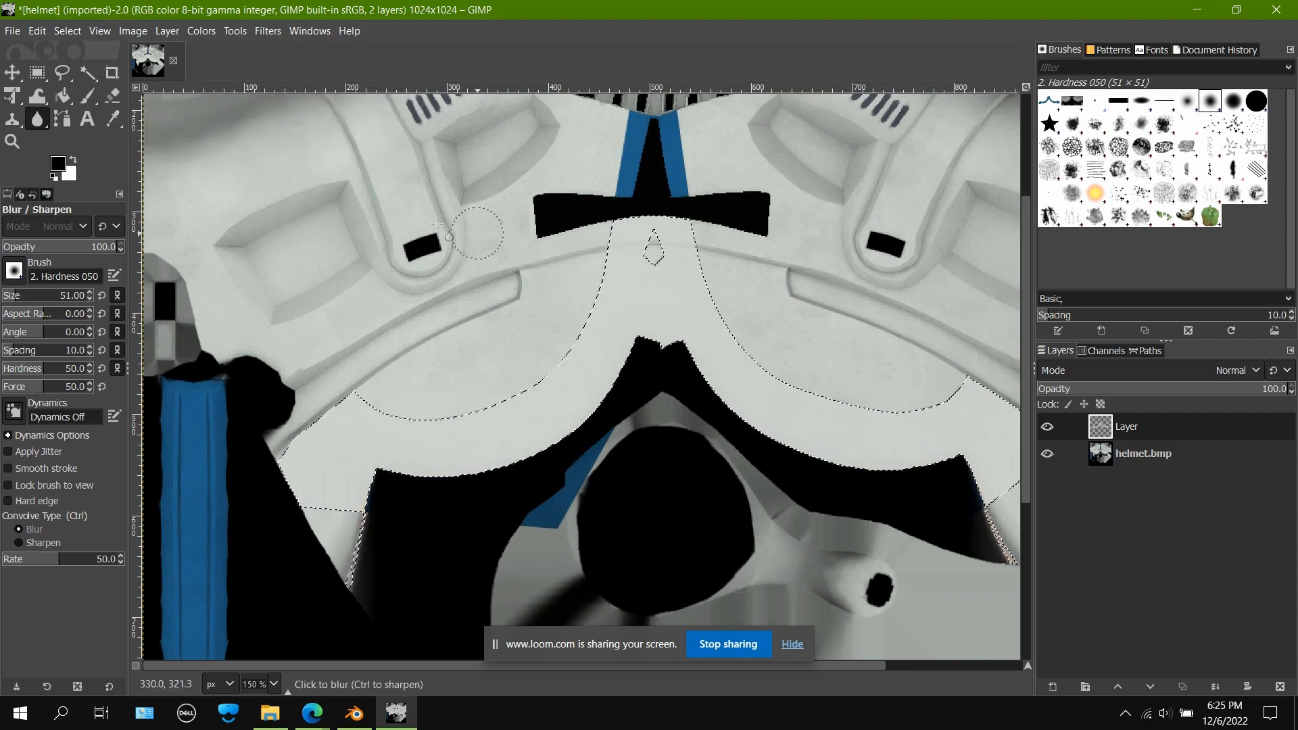
# Step: Clear the selection and sample a clean white area of the helmet.bmp layer with the Clone tool
pyautogui.click(67, 31)
pyautogui.click(127, 79)
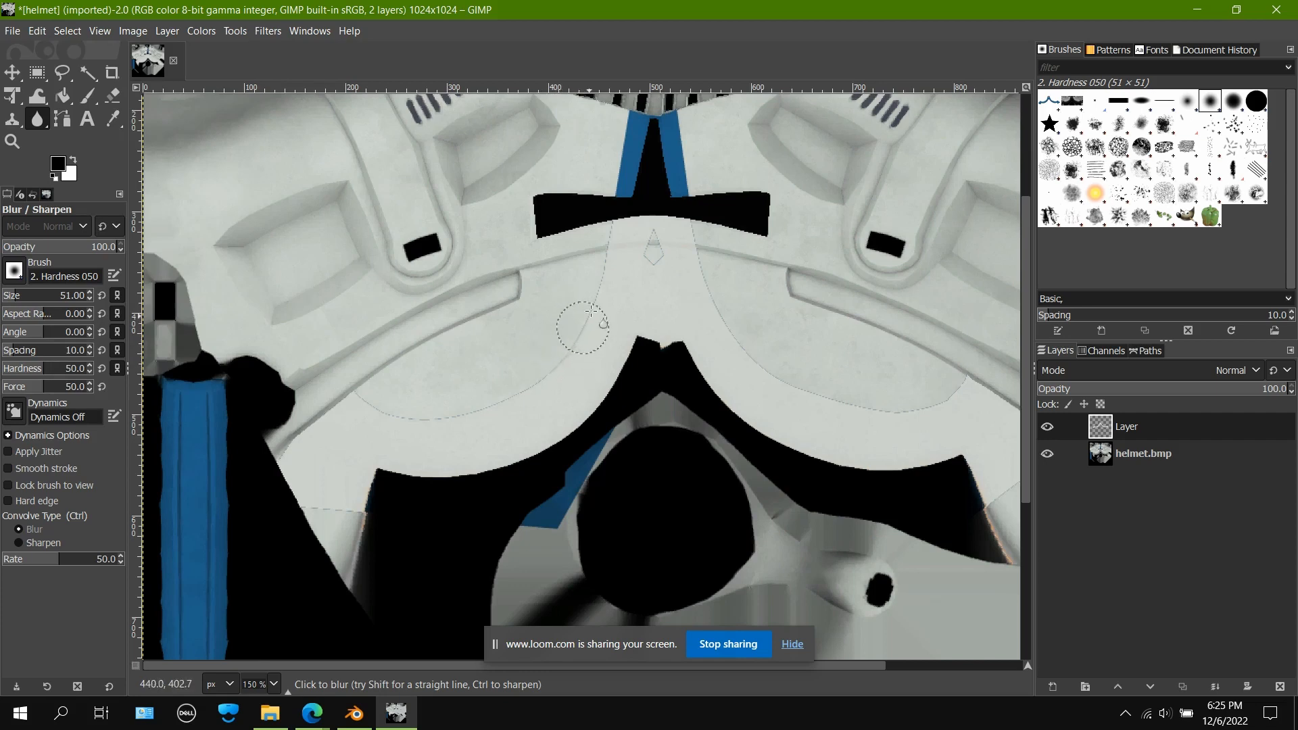
pyautogui.scroll(4, 599, 284)
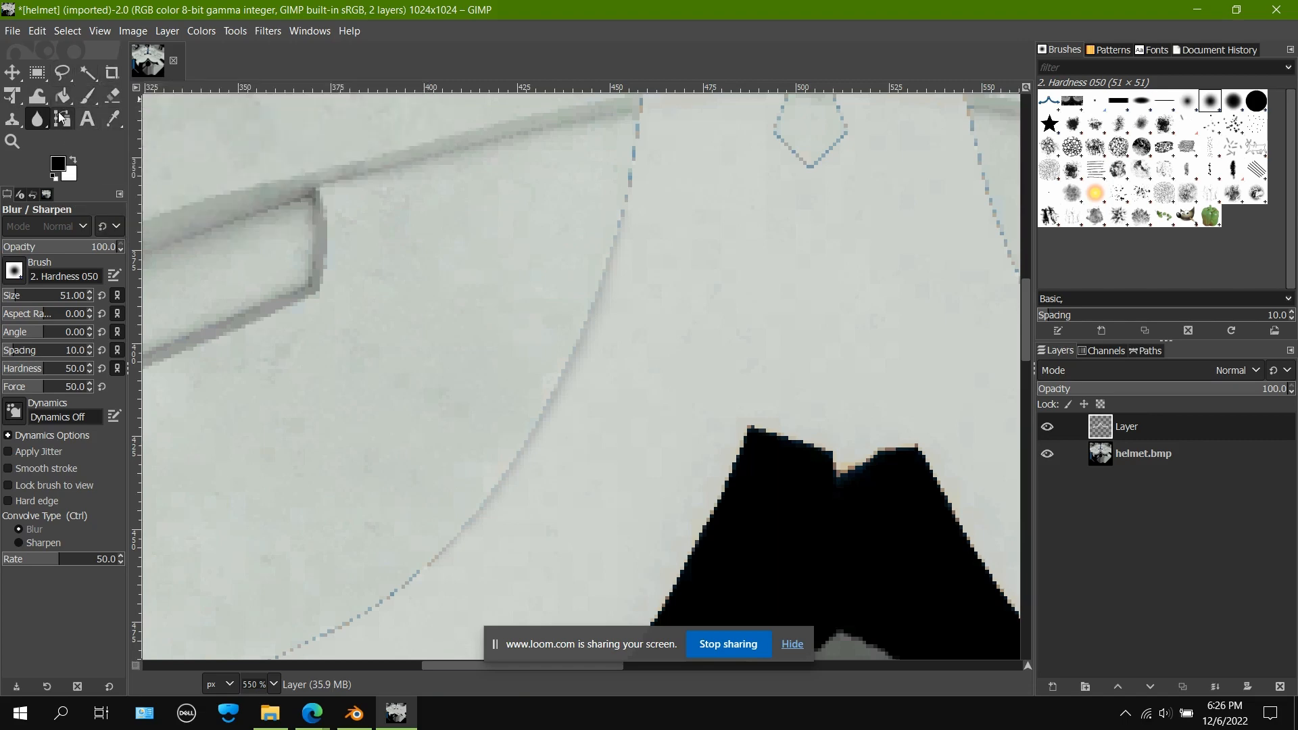
pyautogui.click(12, 119)
pyautogui.keyDown('ctrl'); pyautogui.click(292, 491); pyautogui.keyUp('ctrl')
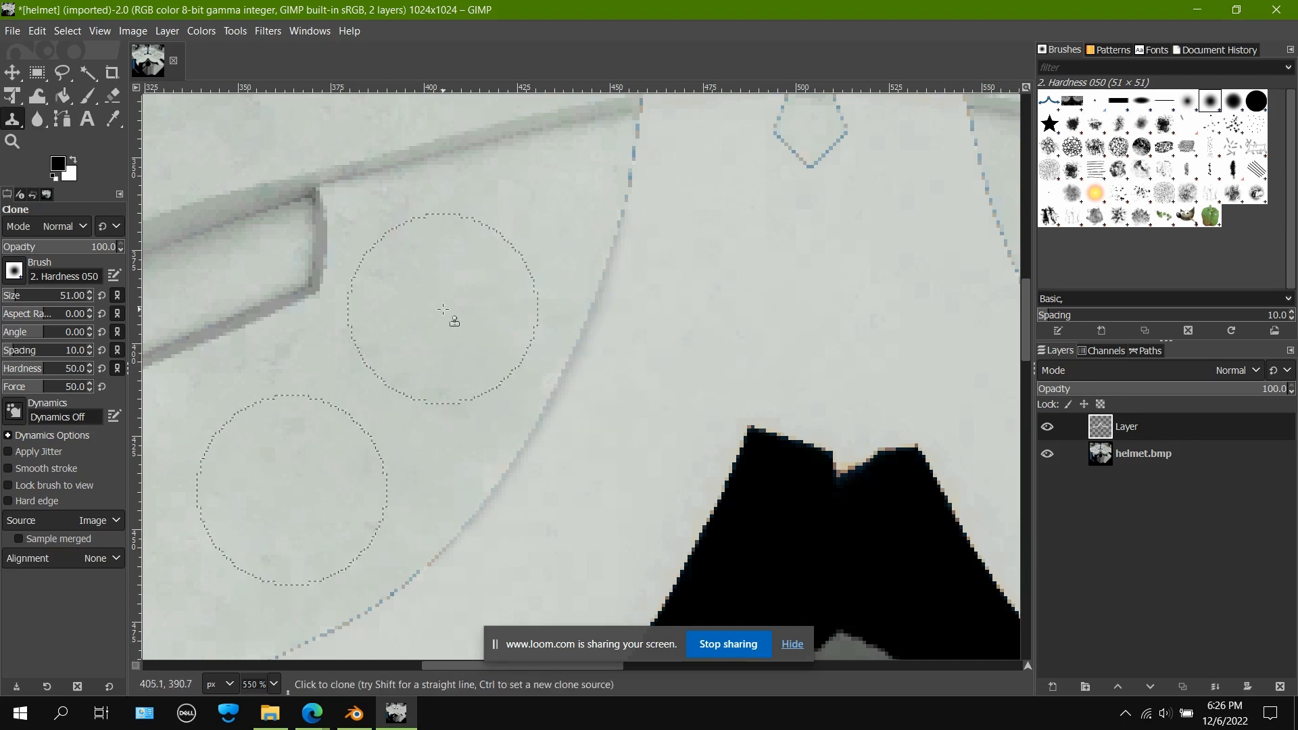
pyautogui.click(1152, 463)
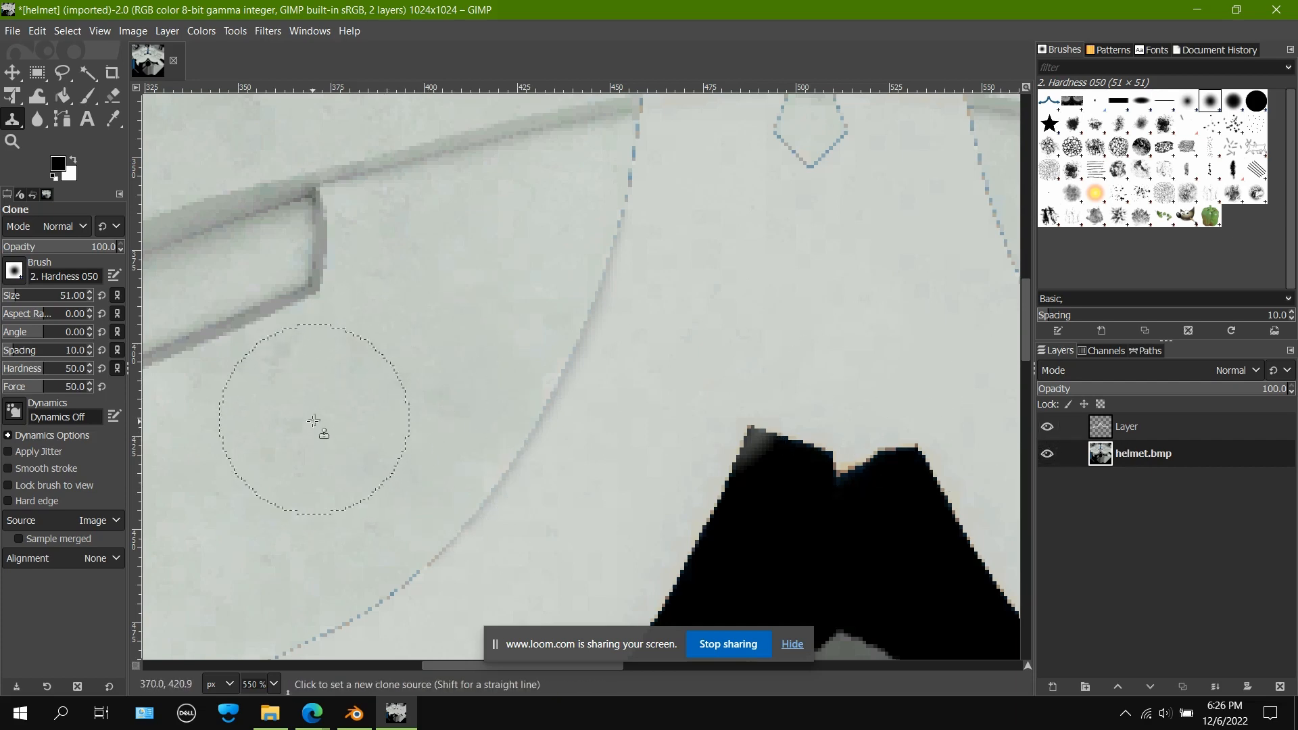
# Step: Clone the sampled white on the marking layer over the upper stretch of the left curved outline
pyautogui.click(1148, 427)
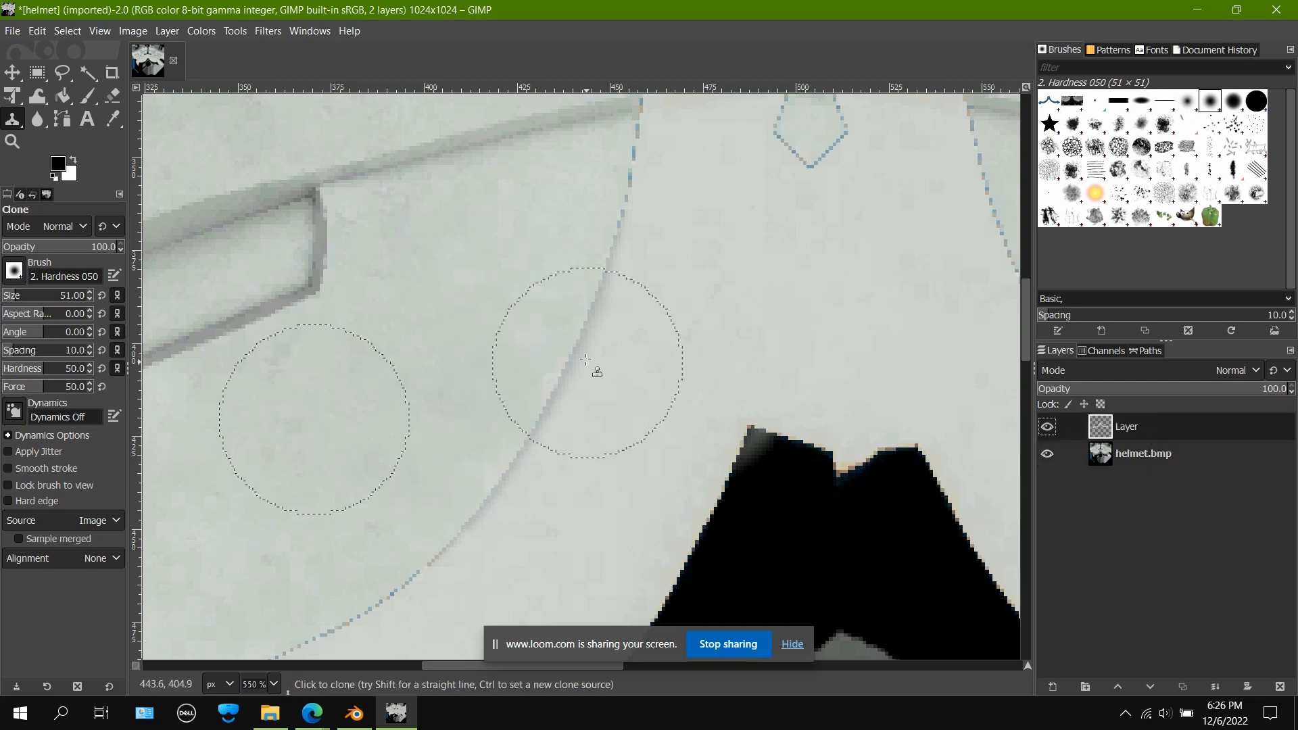
pyautogui.moveTo(589, 336)
pyautogui.mouseDown()
pyautogui.moveTo(594, 347)
pyautogui.moveTo(632, 234)
pyautogui.mouseUp()
pyautogui.click(634, 210)
pyautogui.click(640, 179)
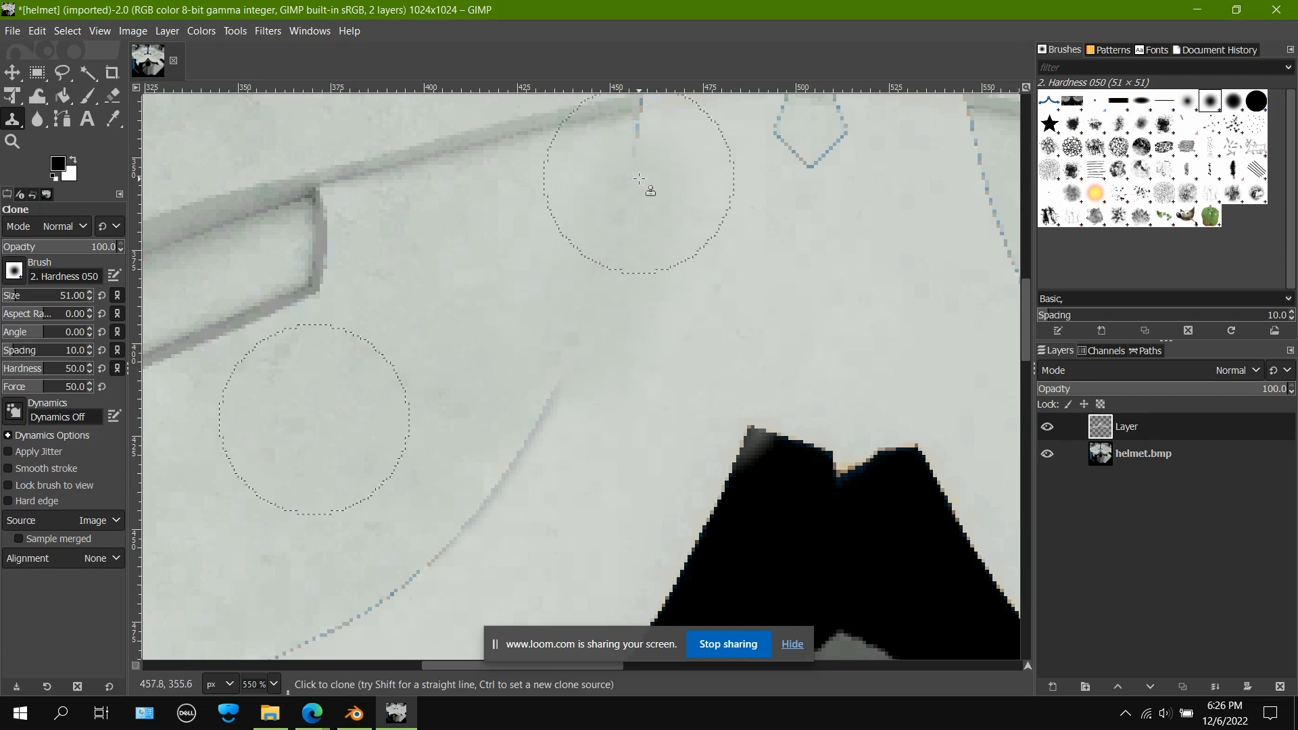
pyautogui.moveTo(542, 391); pyautogui.dragTo(457, 504)
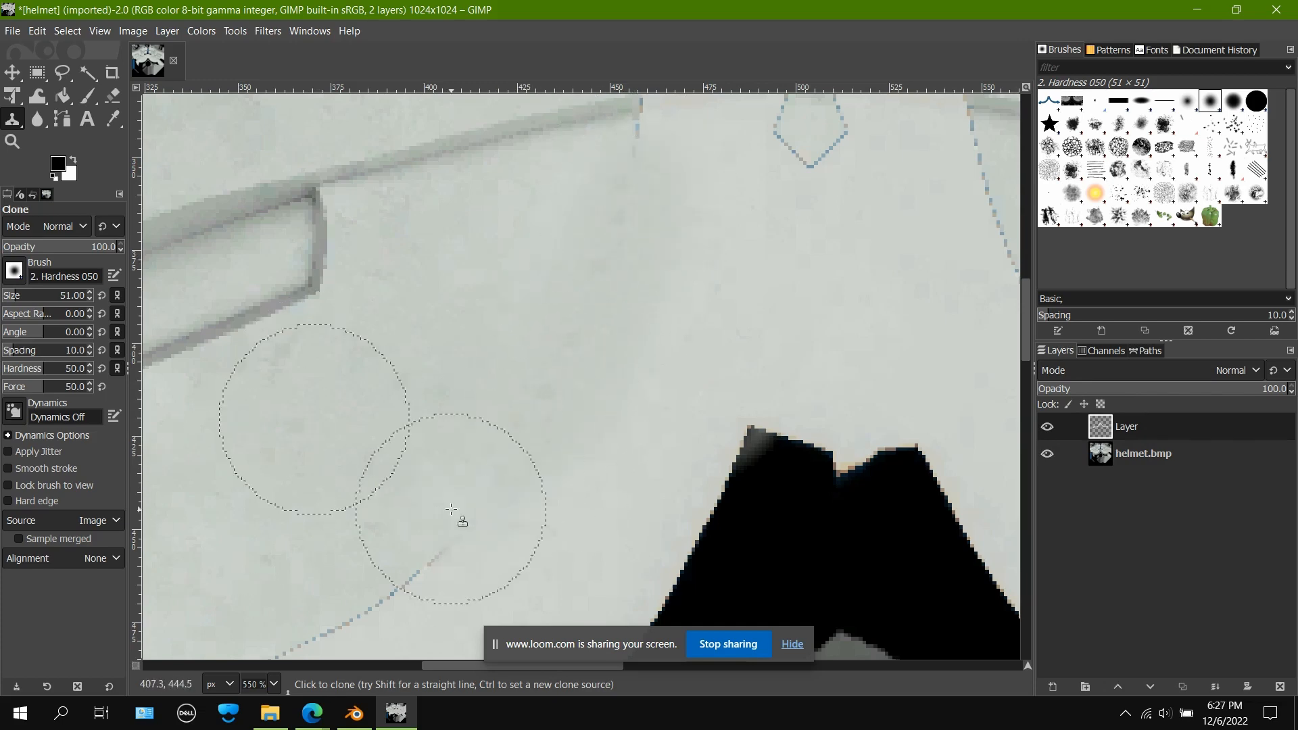
# Step: Continue cloning over the left curved outline along its lower bend
pyautogui.scroll(-20, 451, 509)
pyautogui.scroll(20, 451, 509)
pyautogui.scroll(-7, 452, 509)
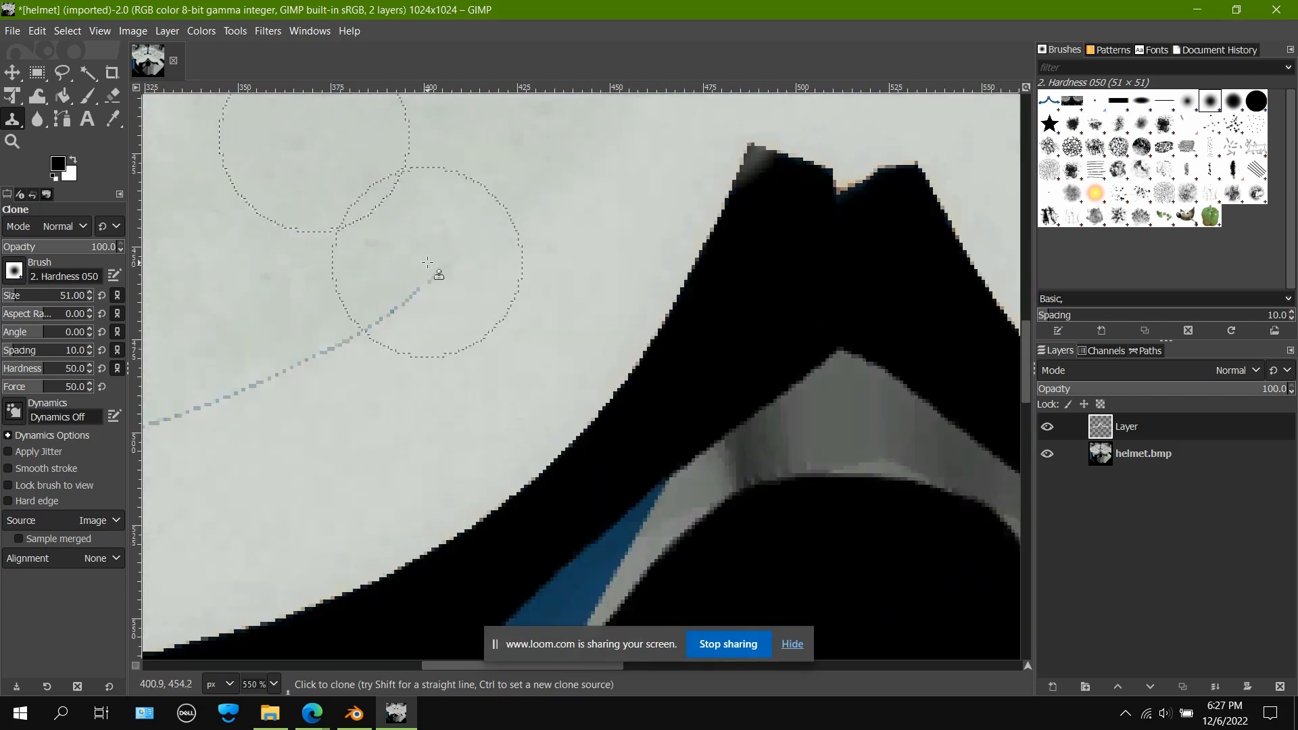
pyautogui.moveTo(422, 265); pyautogui.dragTo(354, 342)
pyautogui.hscroll(-10, 345, 333)
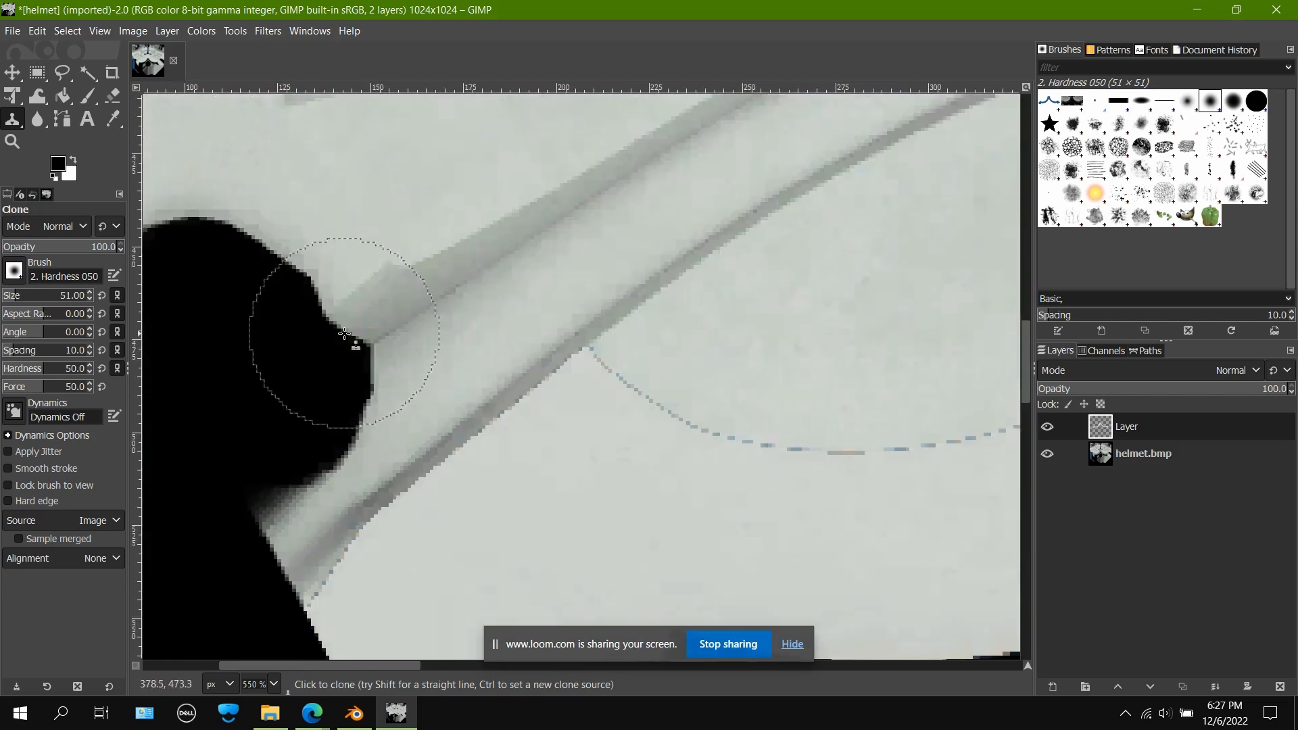
pyautogui.hscroll(6, 344, 333)
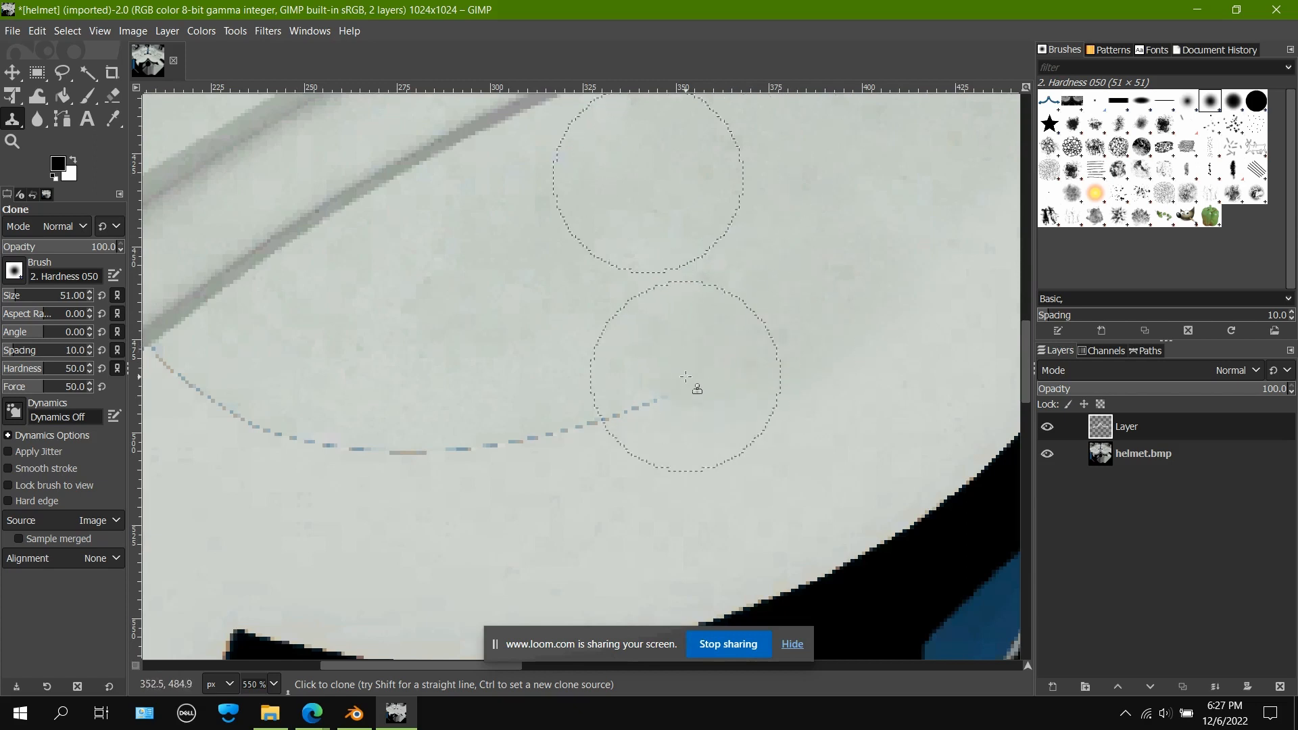
pyautogui.moveTo(685, 377); pyautogui.dragTo(467, 455)
# Step: Clone clean white over the bottom stretch of the left curved outline on the marking layer
pyautogui.rightClick(438, 445)
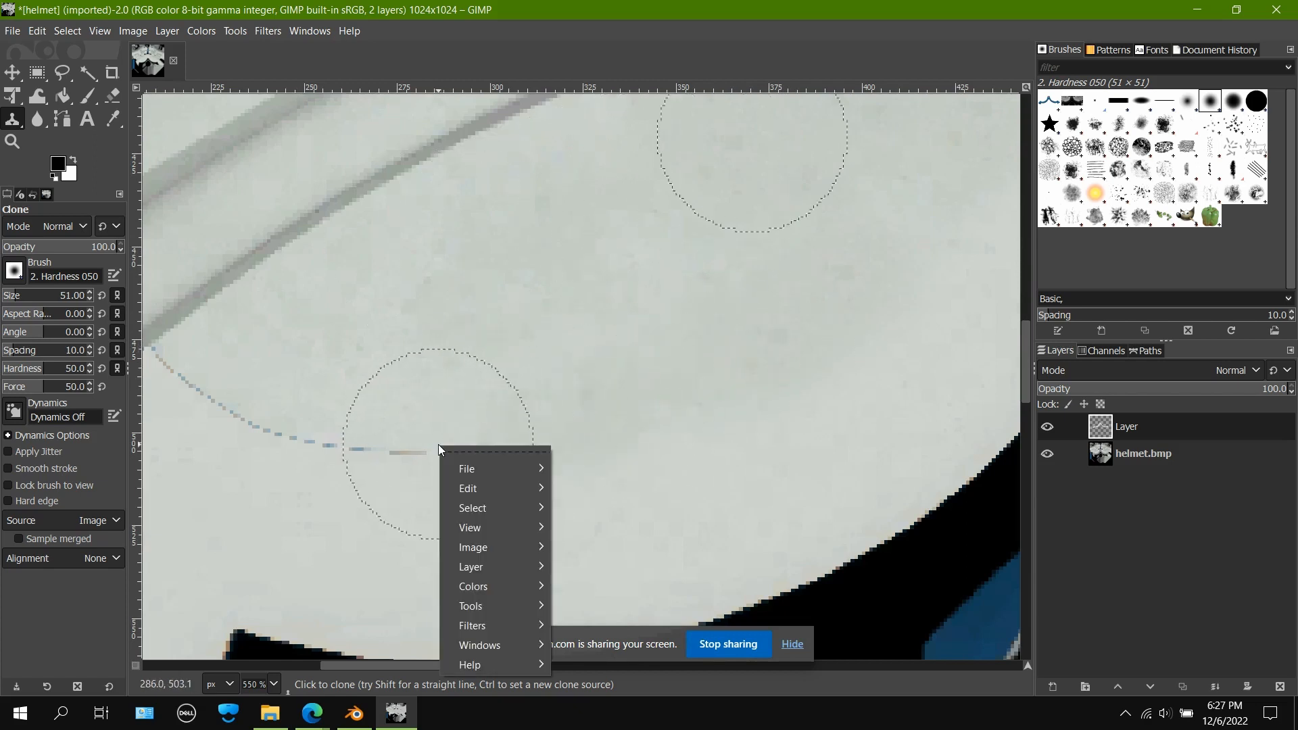
pyautogui.click(409, 408)
pyautogui.moveTo(260, 414); pyautogui.dragTo(438, 457)
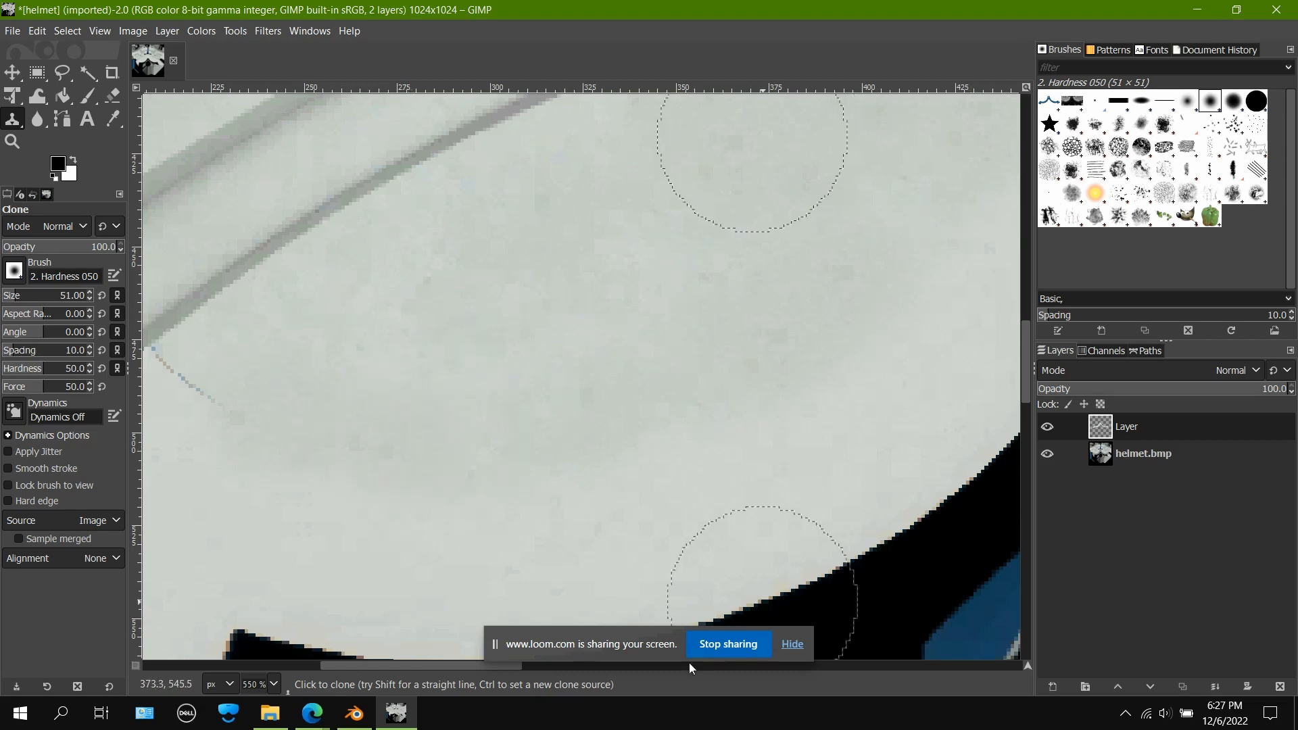
# Step: Set the Clone brush size to 10 and sample clean white on the helmet.bmp layer beside the outline's remaining tail
pyautogui.moveTo(443, 671); pyautogui.dragTo(357, 663)
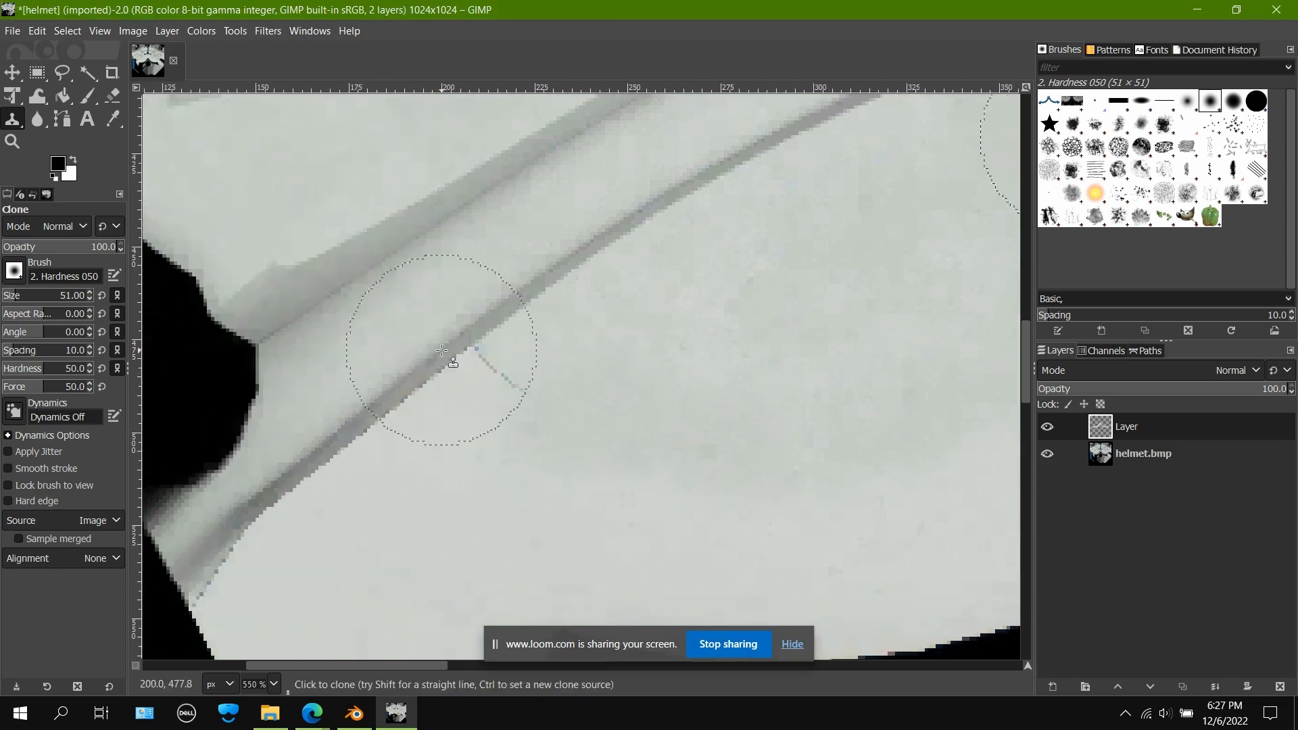
pyautogui.scroll(4, 441, 342)
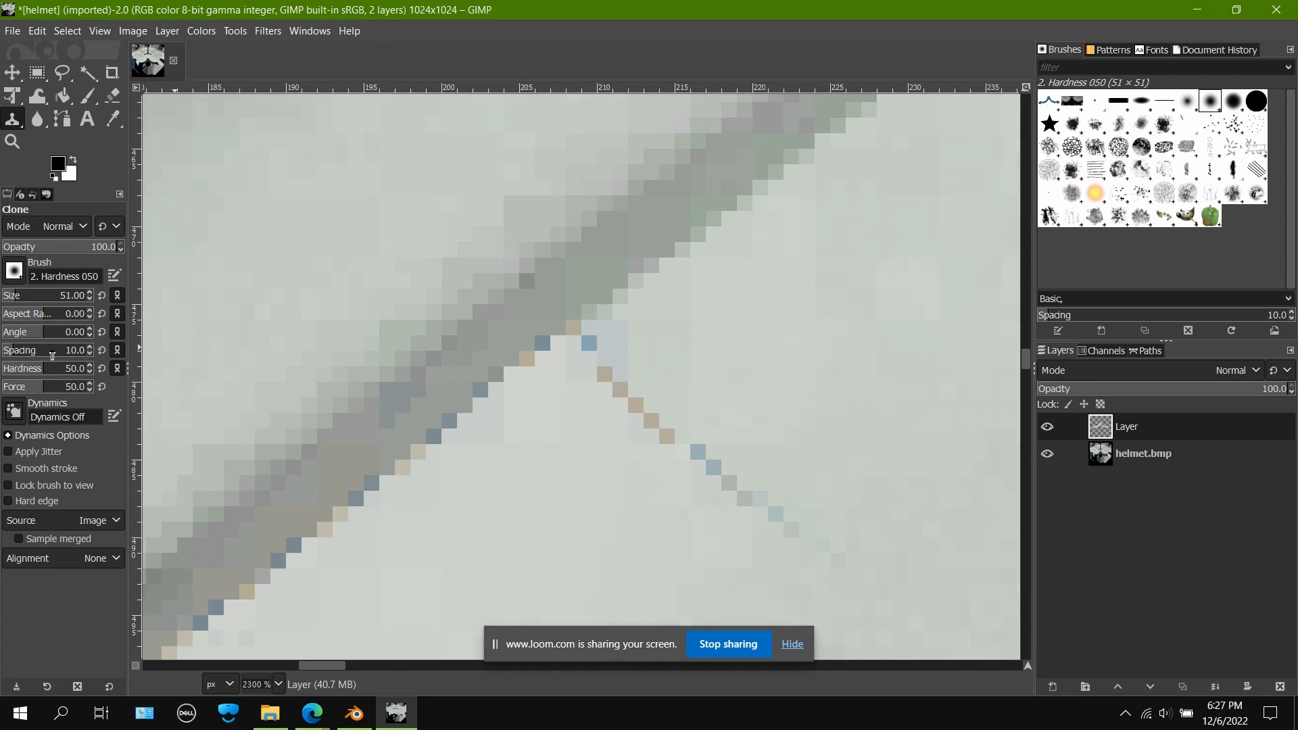
pyautogui.scroll(-4, 473, 292)
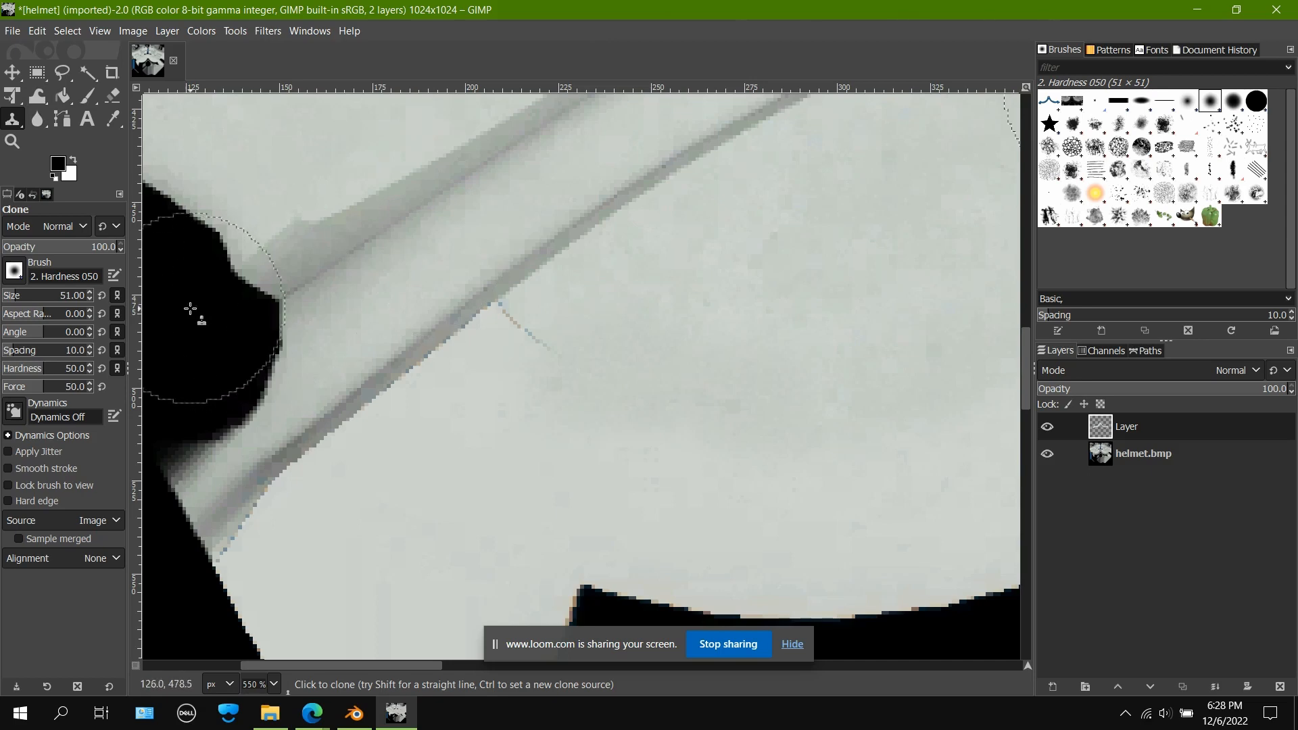
pyautogui.moveTo(43, 302); pyautogui.dragTo(12, 309)
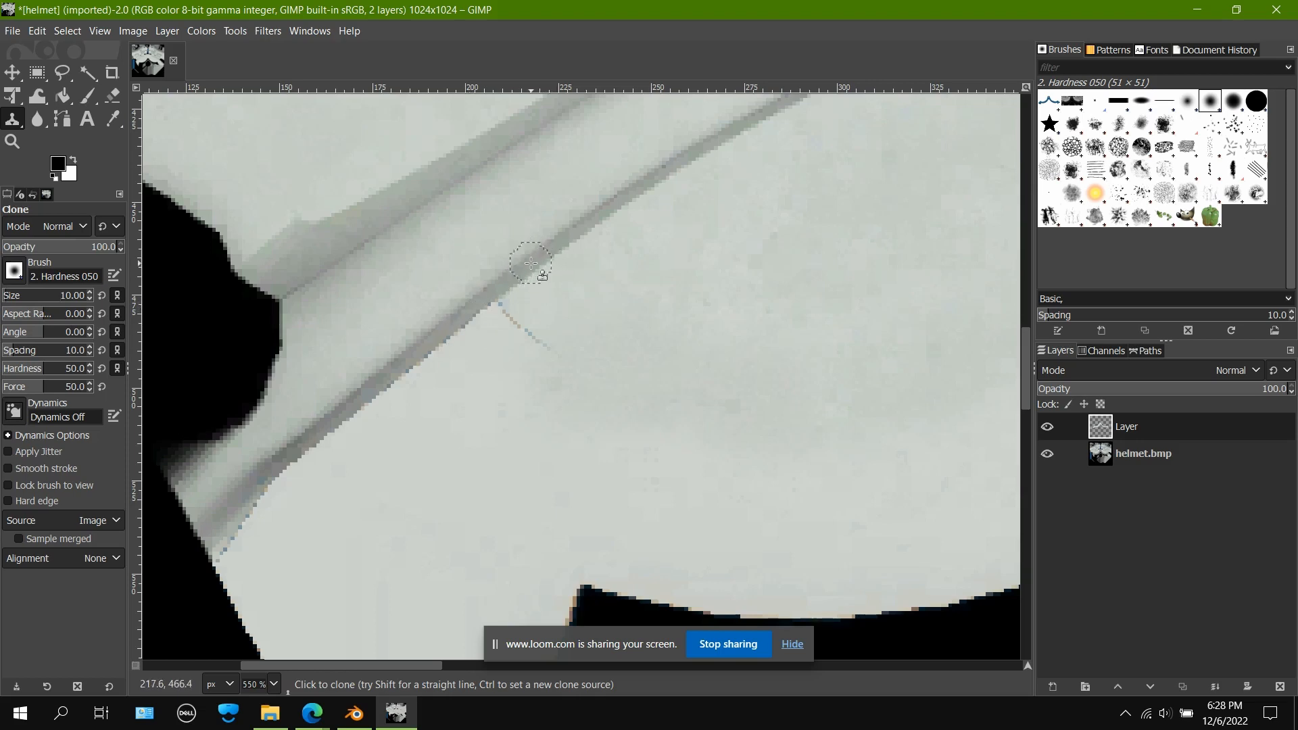
pyautogui.keyDown('ctrl'); pyautogui.click(569, 296); pyautogui.keyUp('ctrl')
pyautogui.click(1149, 457)
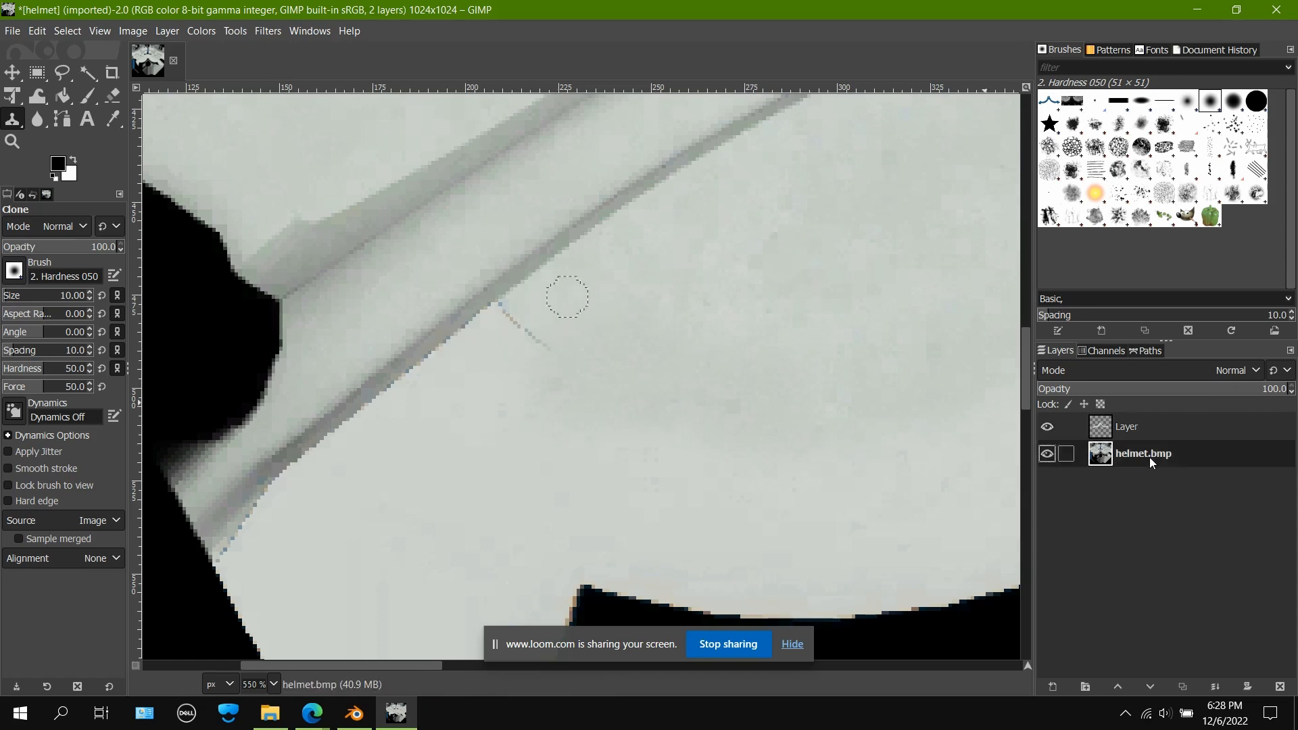
pyautogui.keyDown('ctrl'); pyautogui.click(586, 278); pyautogui.keyUp('ctrl')
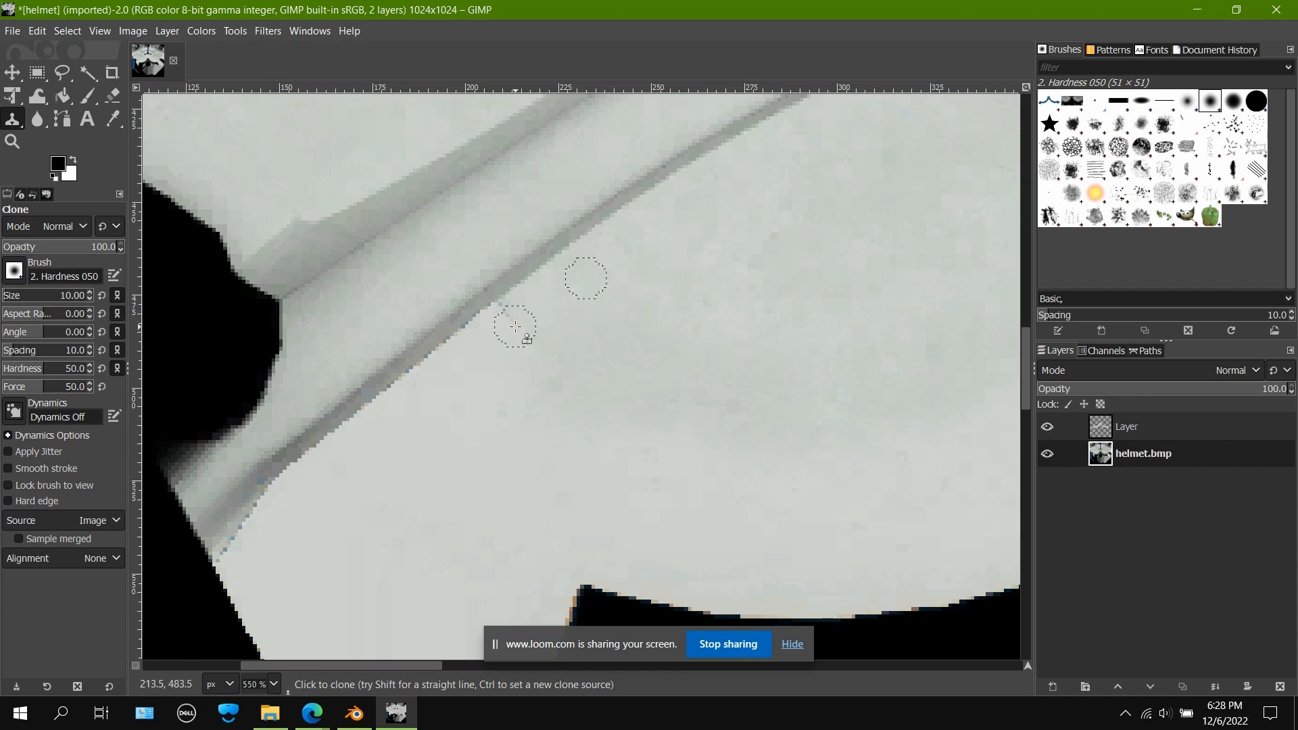
# Step: Clone white over the outline's short remaining tail below the grey seam, undoing the first stroke and resampling a cleaner area
pyautogui.moveTo(514, 322)
pyautogui.mouseDown()
pyautogui.moveTo(502, 316)
pyautogui.moveTo(550, 347)
pyautogui.moveTo(518, 314)
pyautogui.mouseUp()
pyautogui.hotkey('ctrl', 'z')
pyautogui.keyDown('ctrl'); pyautogui.click(634, 342); pyautogui.keyUp('ctrl')
pyautogui.moveTo(535, 338)
pyautogui.mouseDown()
pyautogui.moveTo(502, 312)
pyautogui.moveTo(539, 339)
pyautogui.moveTo(501, 324)
pyautogui.moveTo(527, 319)
pyautogui.mouseUp()
pyautogui.keyDown('ctrl'); pyautogui.click(605, 351); pyautogui.keyUp('ctrl')
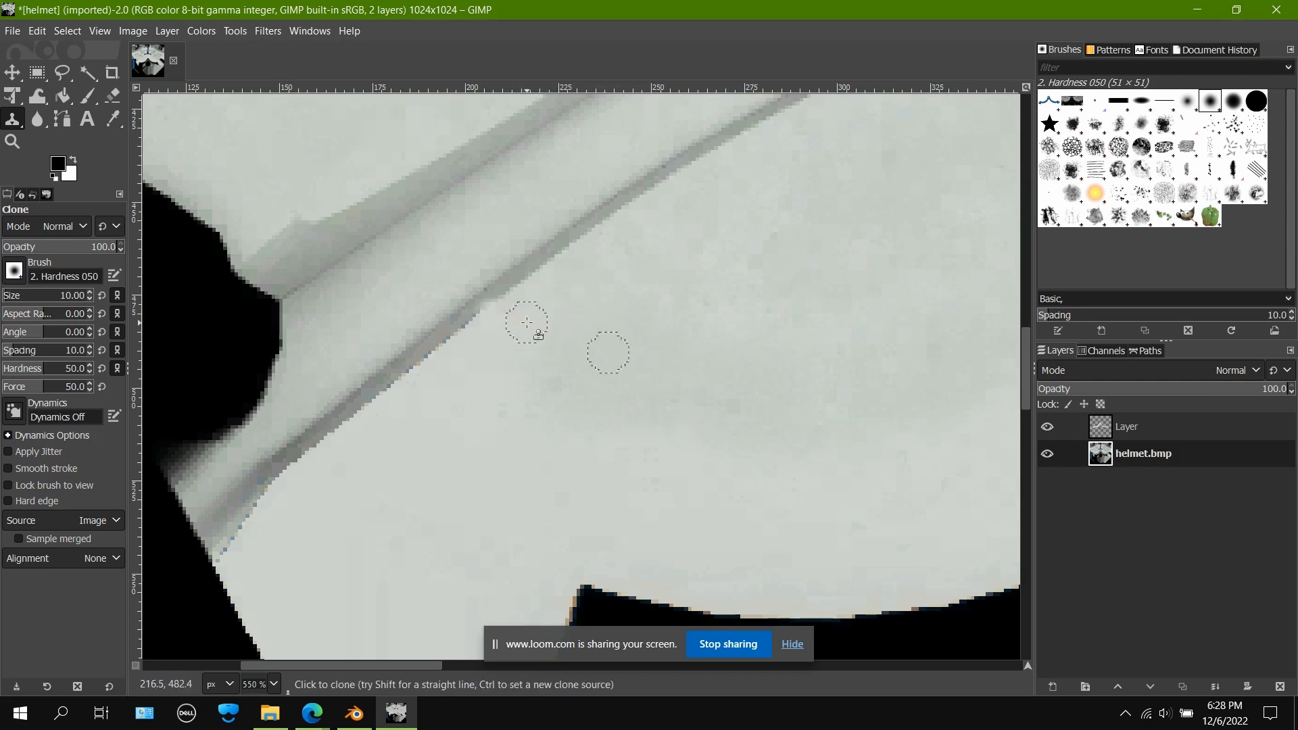
# Step: Sample the clean grey seam and clone it downward over the coloured fringe along its lower edge, resampling along the way
pyautogui.keyDown('ctrl'); pyautogui.click(512, 275); pyautogui.keyUp('ctrl')
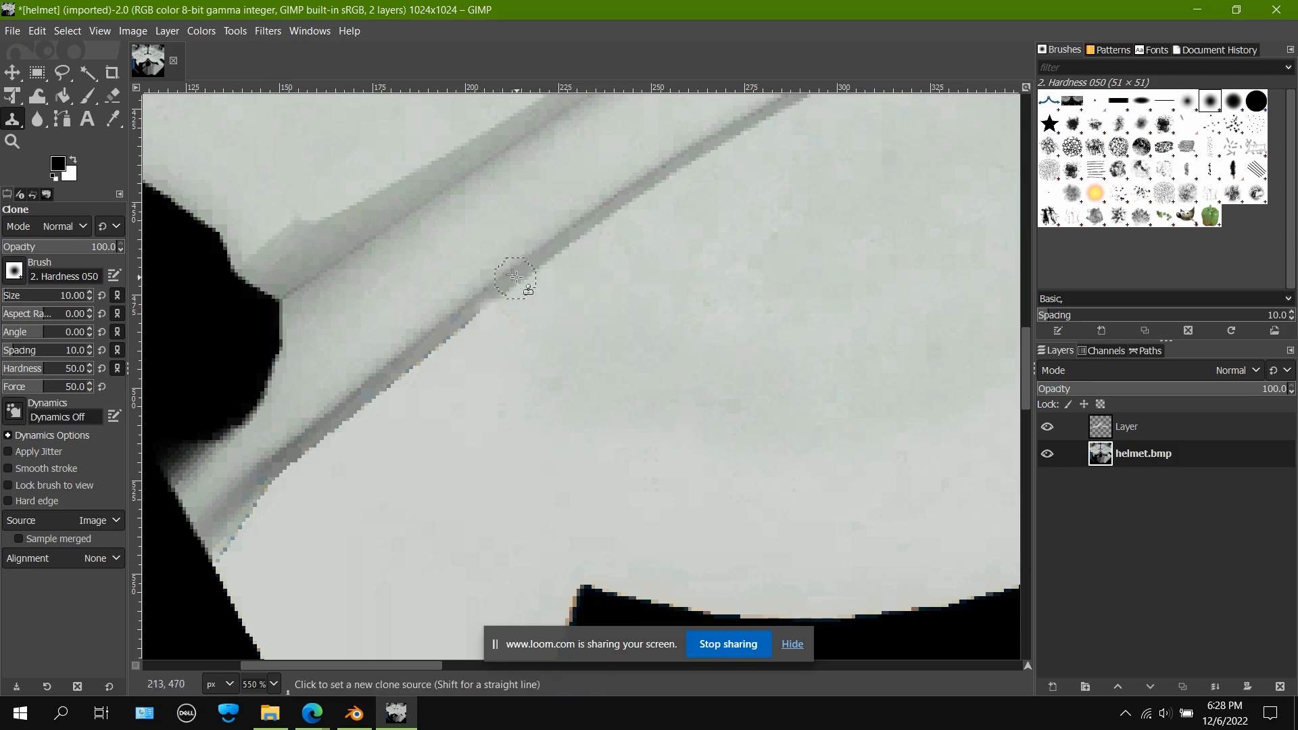
pyautogui.moveTo(484, 302); pyautogui.dragTo(457, 339)
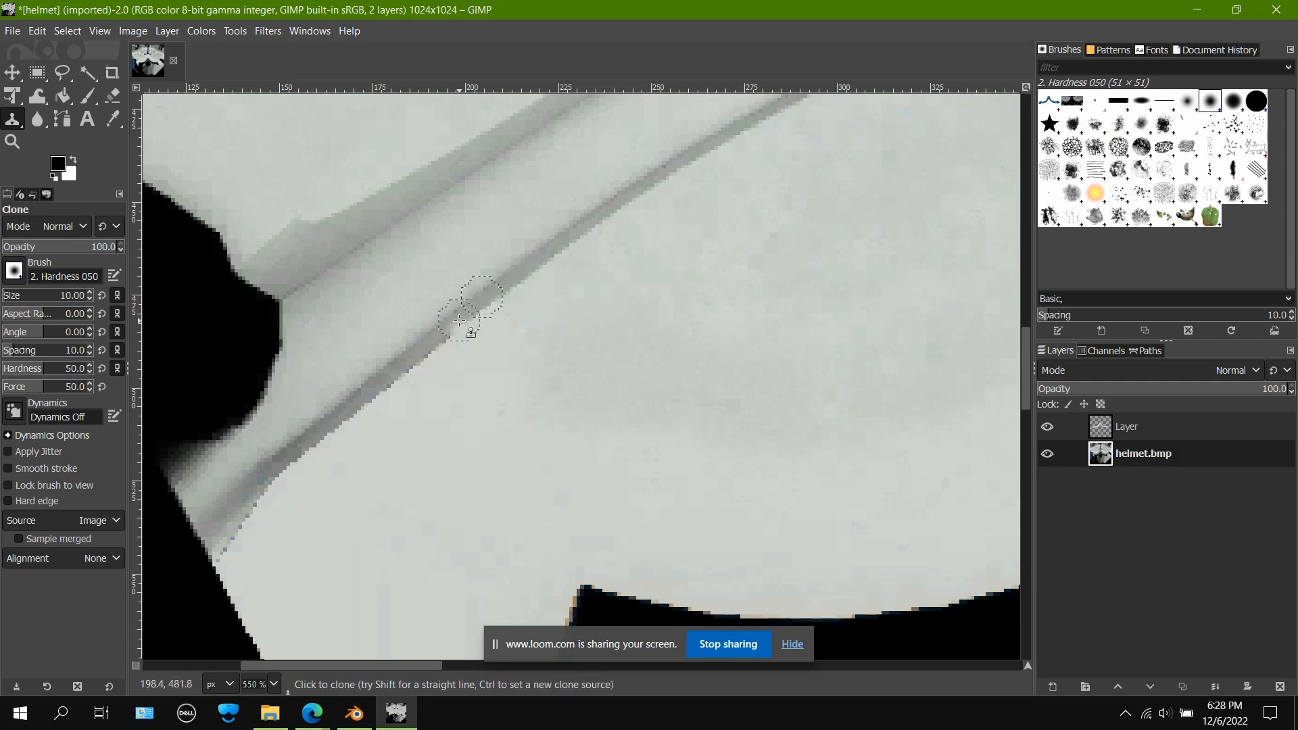
pyautogui.keyDown('ctrl'); pyautogui.click(481, 297); pyautogui.keyUp('ctrl')
pyautogui.keyDown('ctrl'); pyautogui.click(441, 337); pyautogui.keyUp('ctrl')
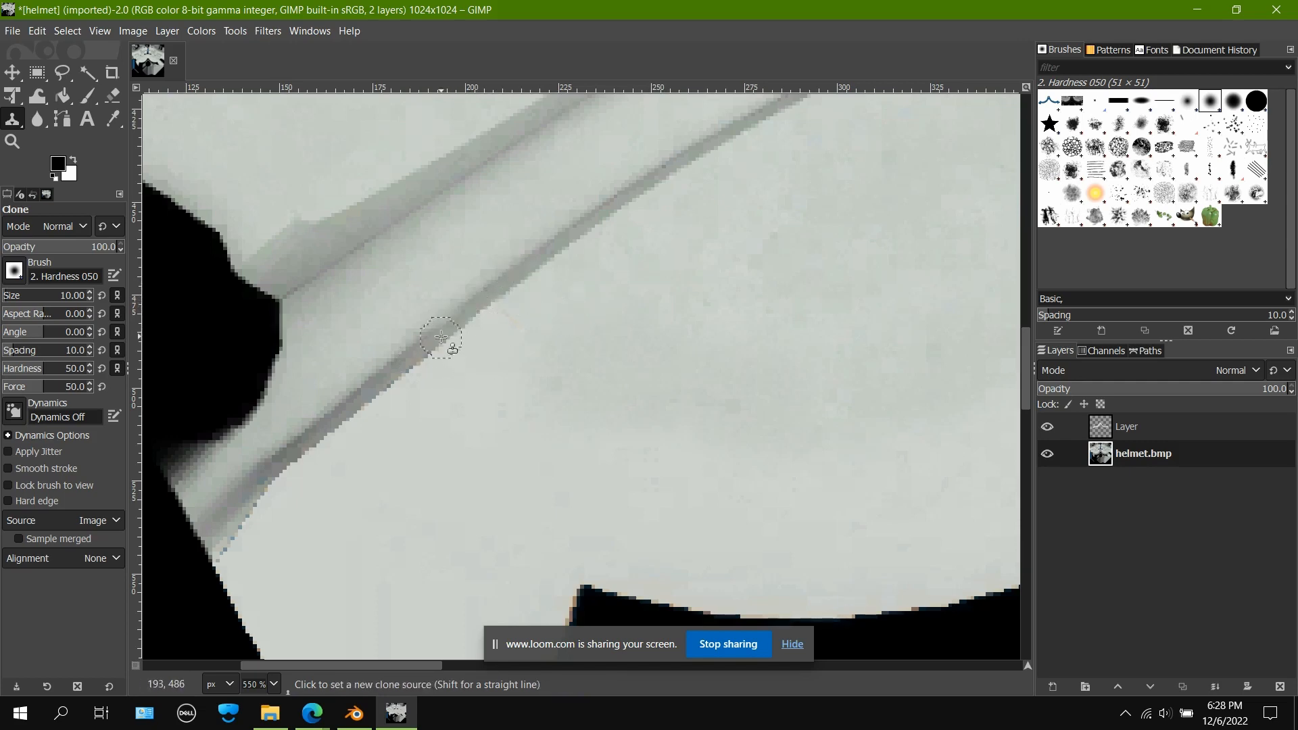
pyautogui.moveTo(436, 337); pyautogui.dragTo(423, 349)
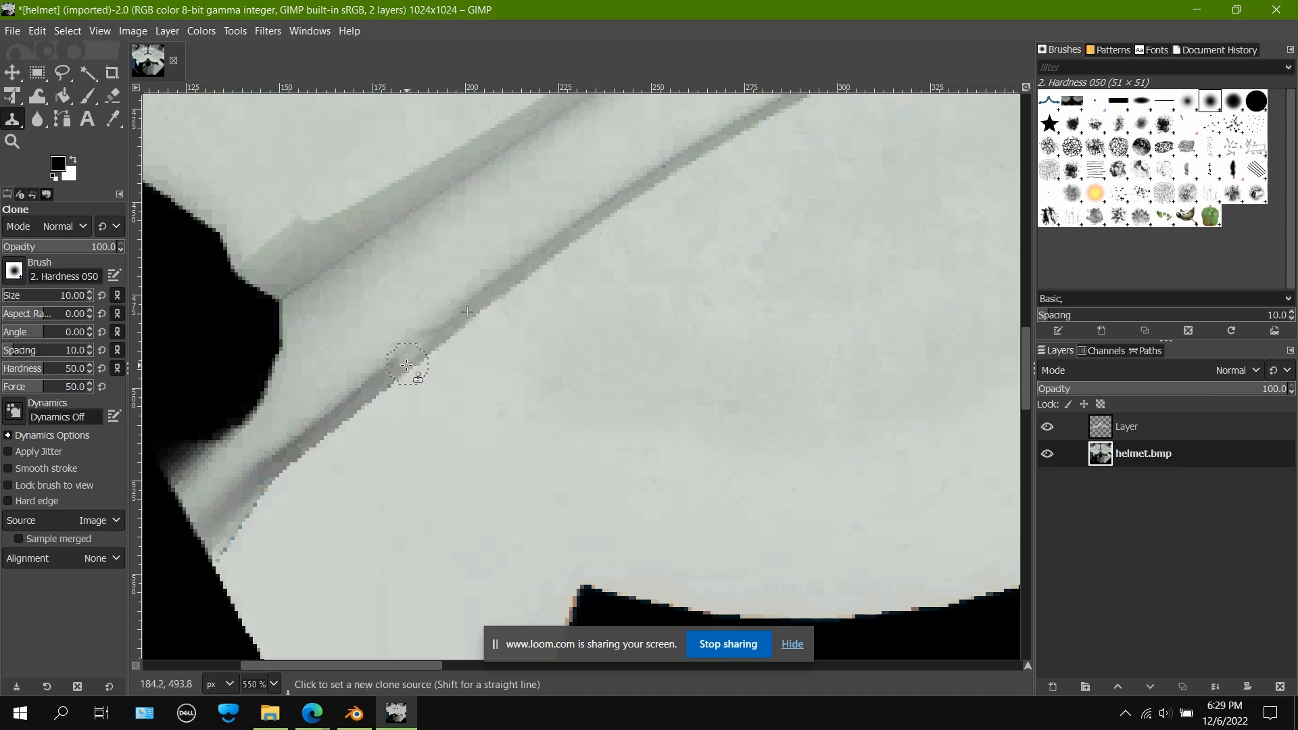
pyautogui.keyDown('ctrl'); pyautogui.click(445, 338); pyautogui.keyUp('ctrl')
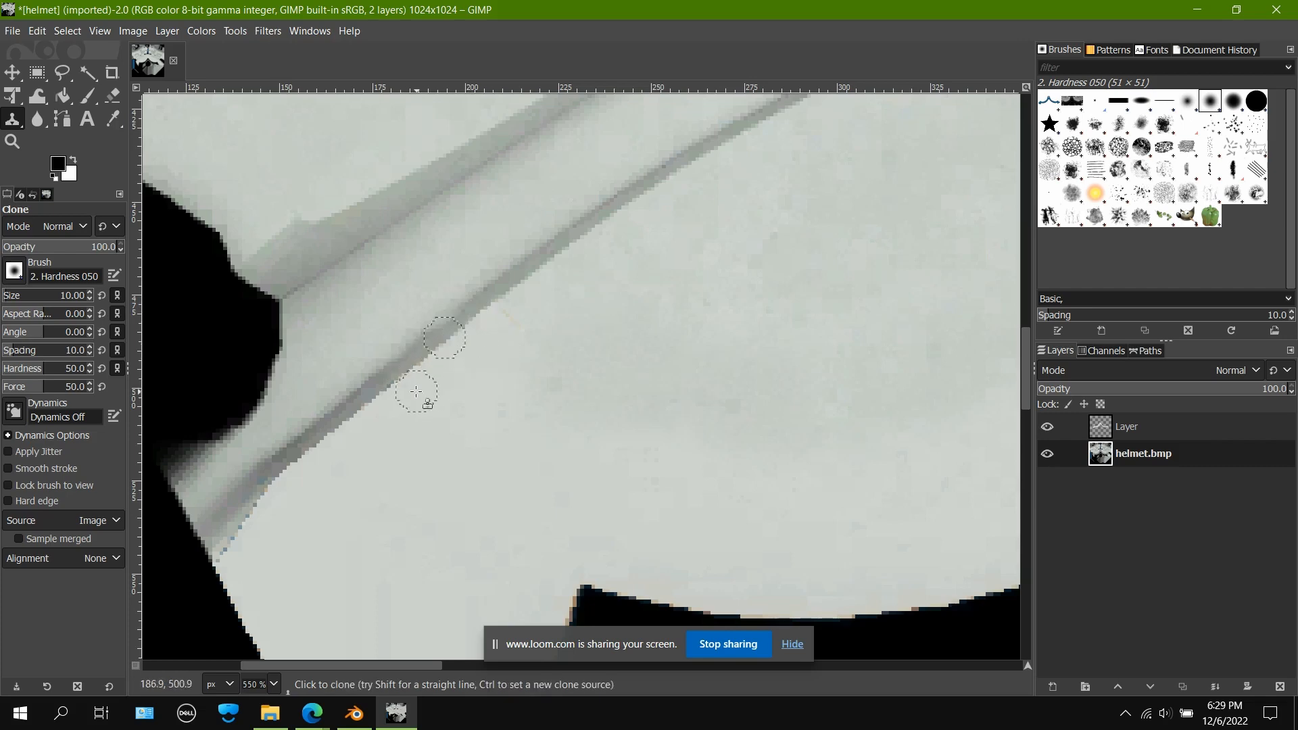
pyautogui.hscroll(-5, 594, 388)
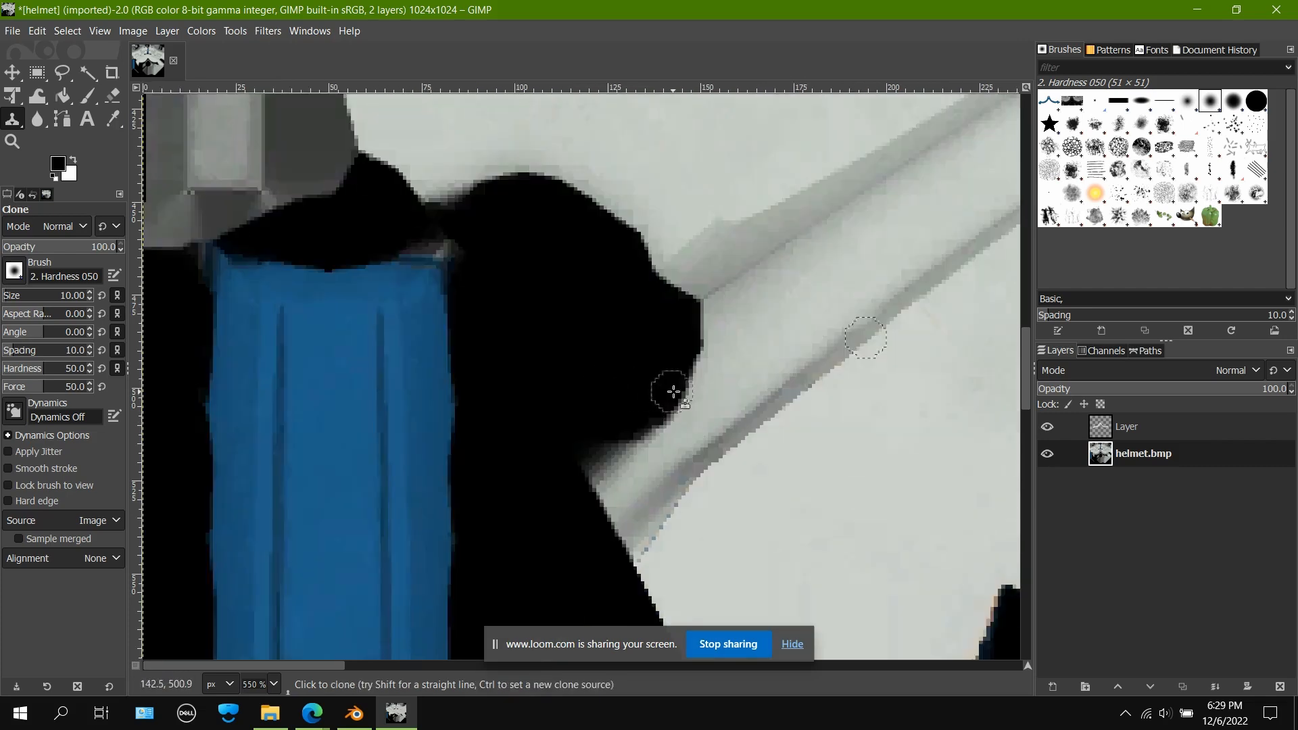
pyautogui.hscroll(20, 794, 413)
pyautogui.hscroll(-10, 793, 413)
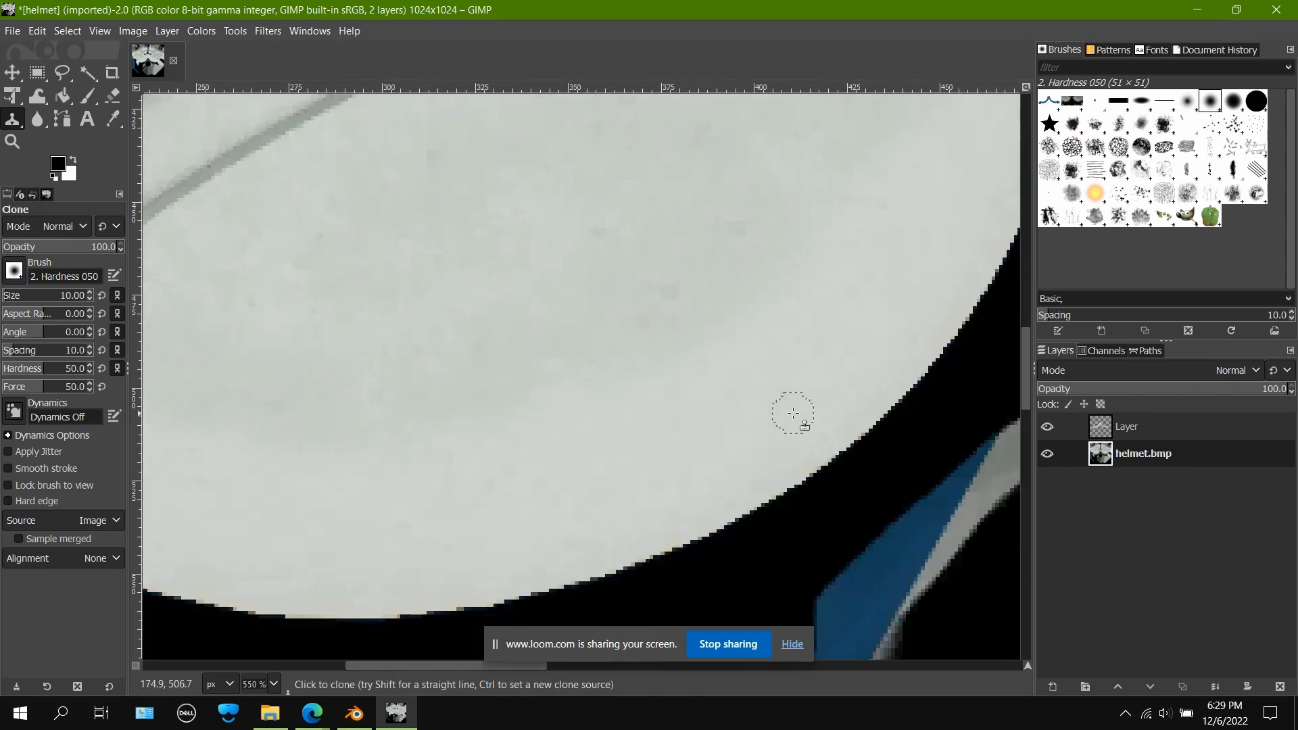
pyautogui.scroll(6, 793, 413)
pyautogui.scroll(-2, 788, 415)
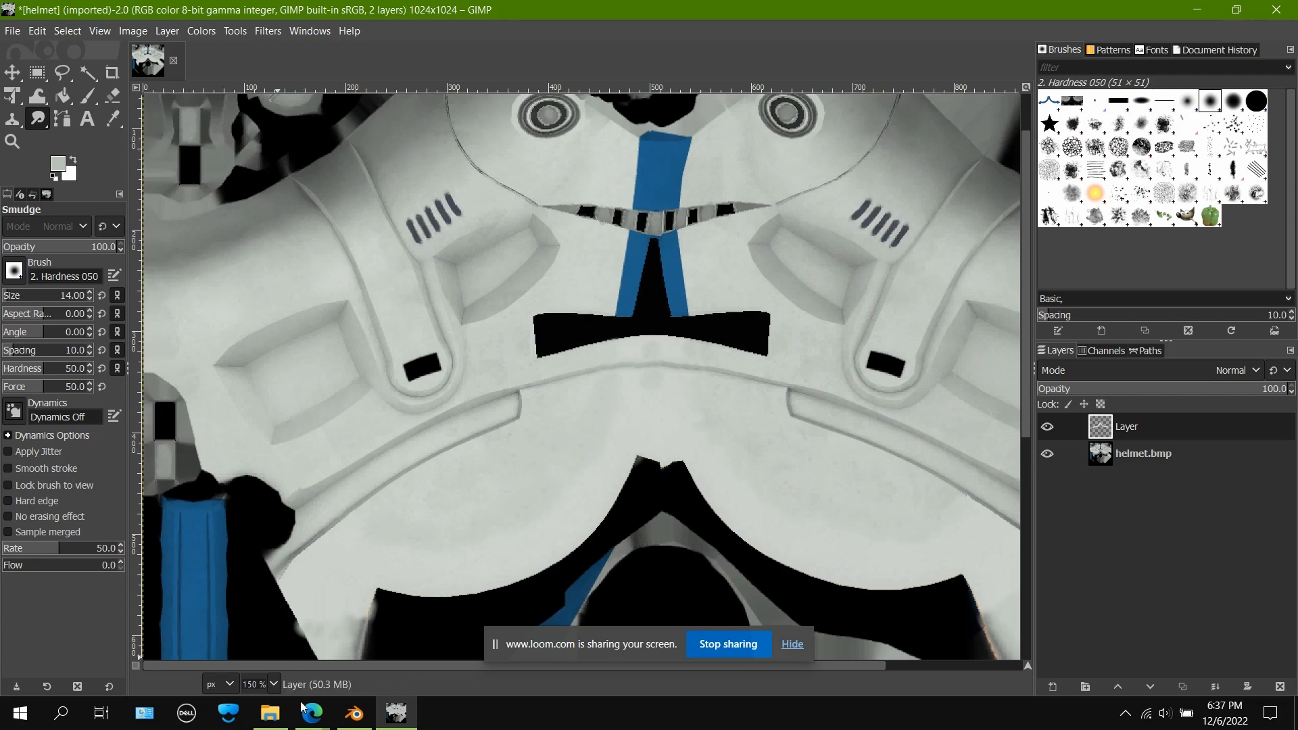
# Step: Switch to Edge, find the red 91st recon corps logo on Bing Images in a new tab, copy the image, and return to GIMP
pyautogui.moveTo(312, 715)
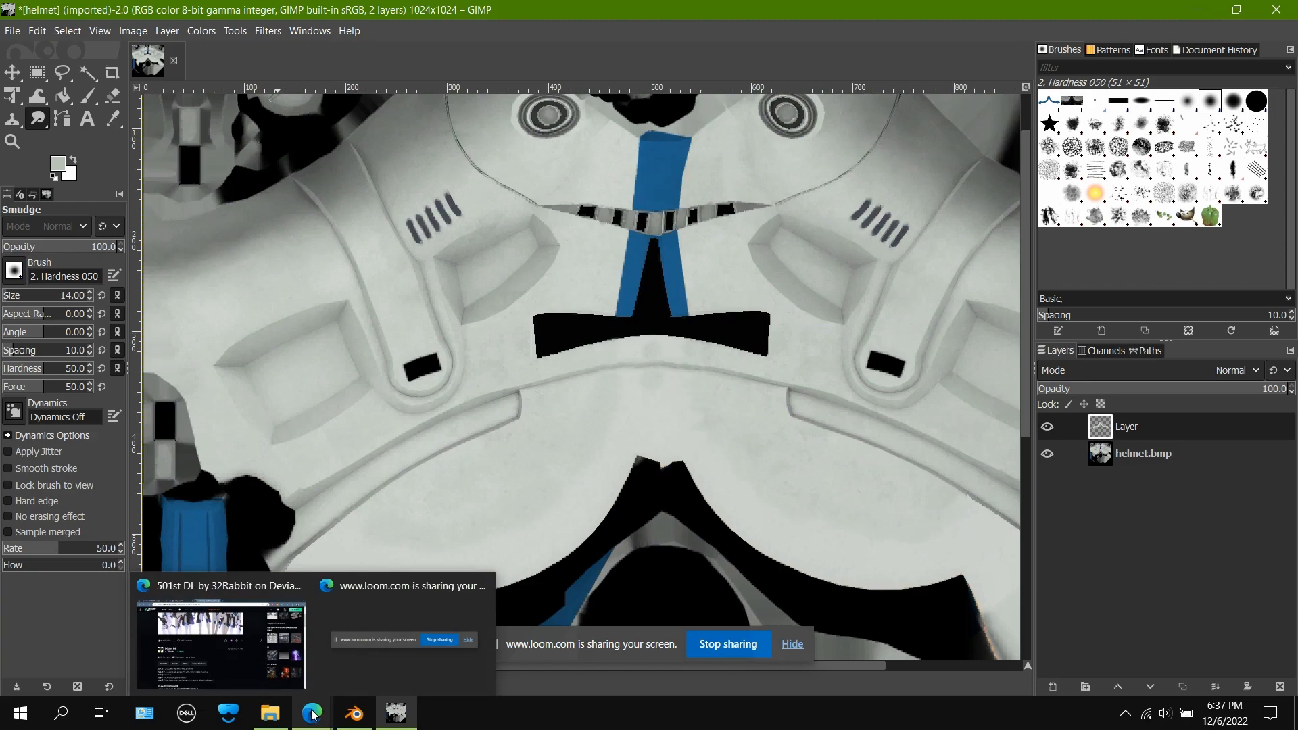
pyautogui.click(255, 664)
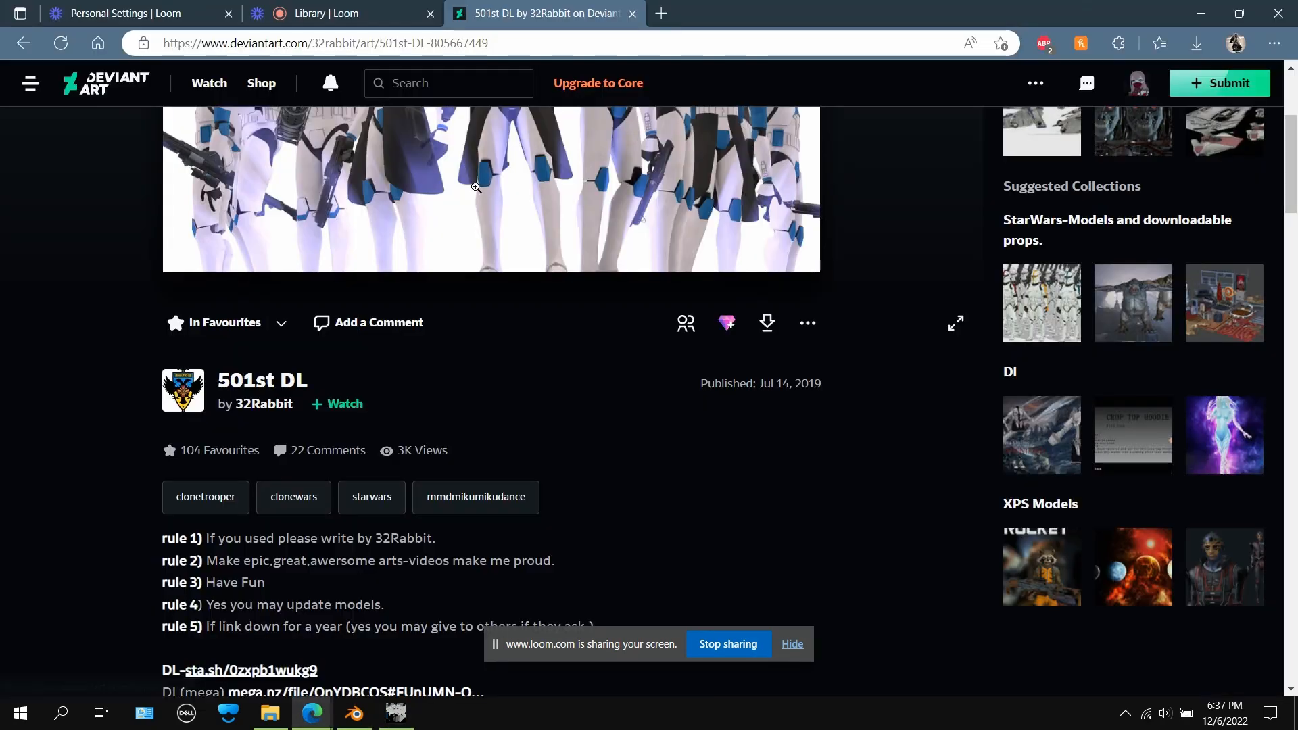
pyautogui.click(663, 14)
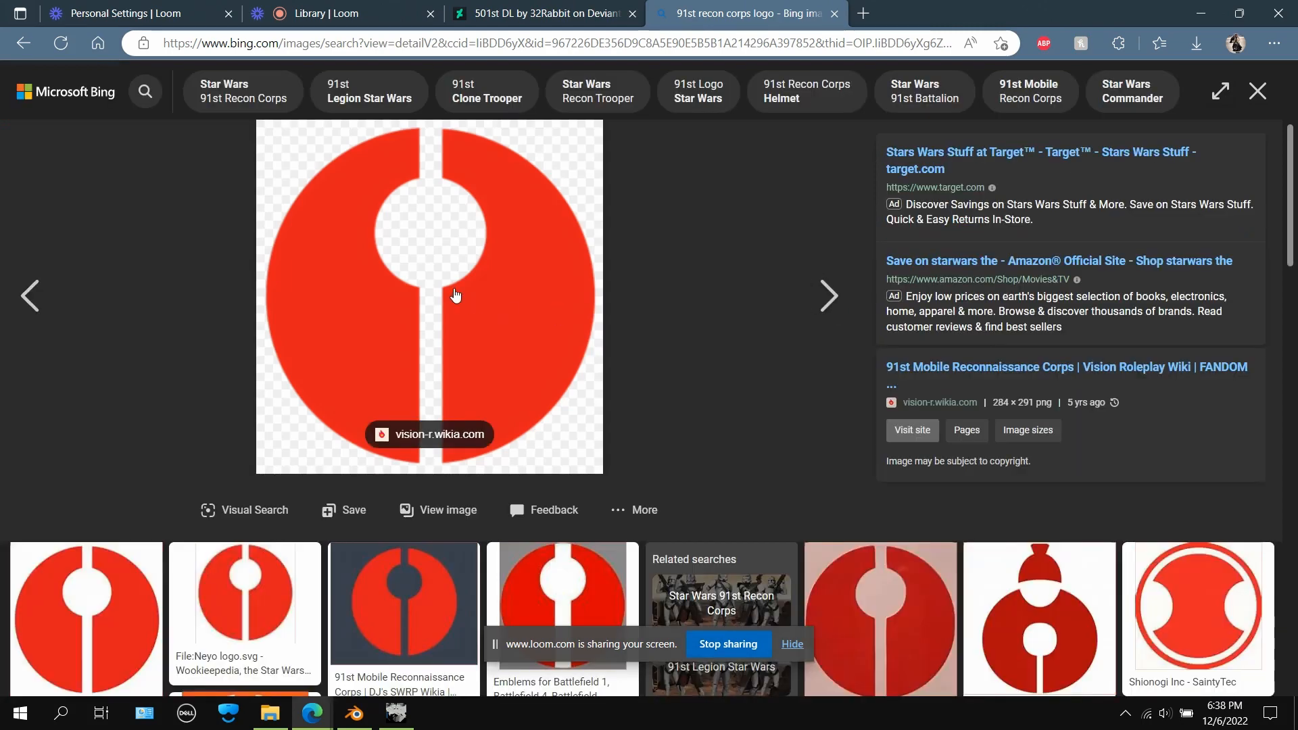
pyautogui.rightClick(444, 276)
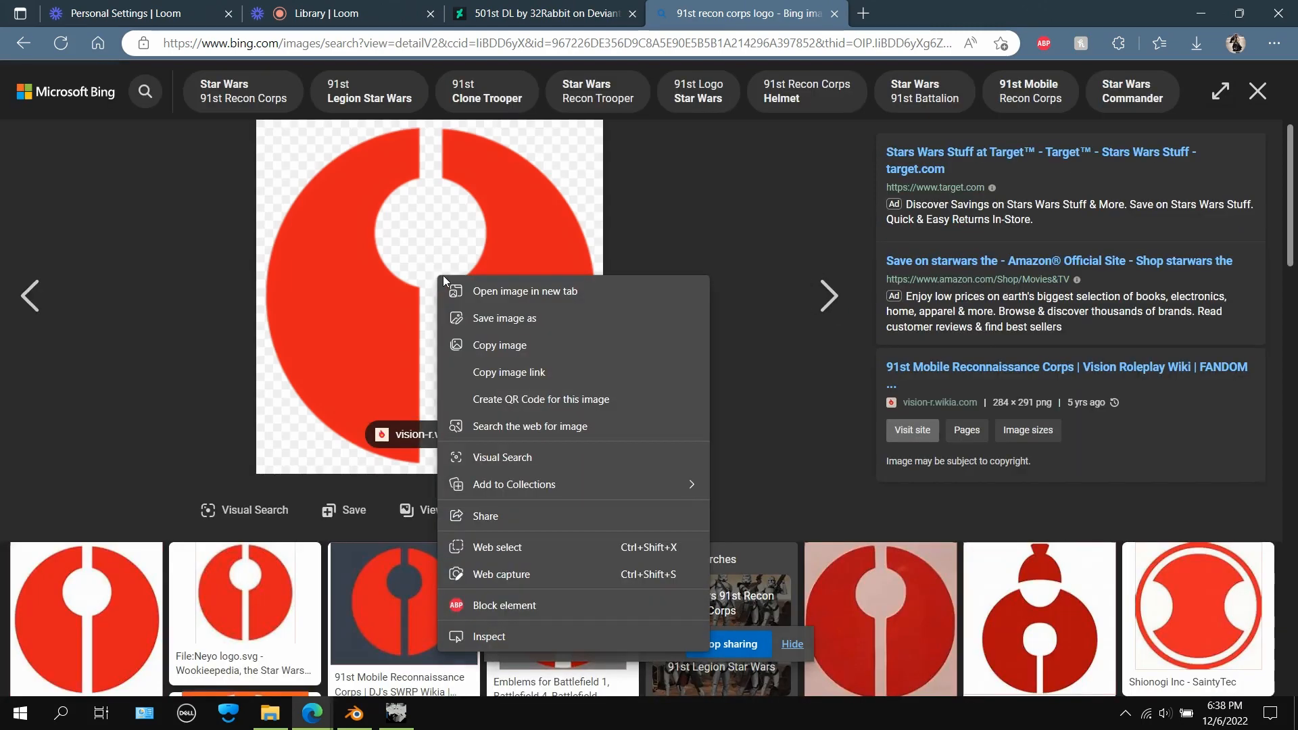
pyautogui.click(541, 349)
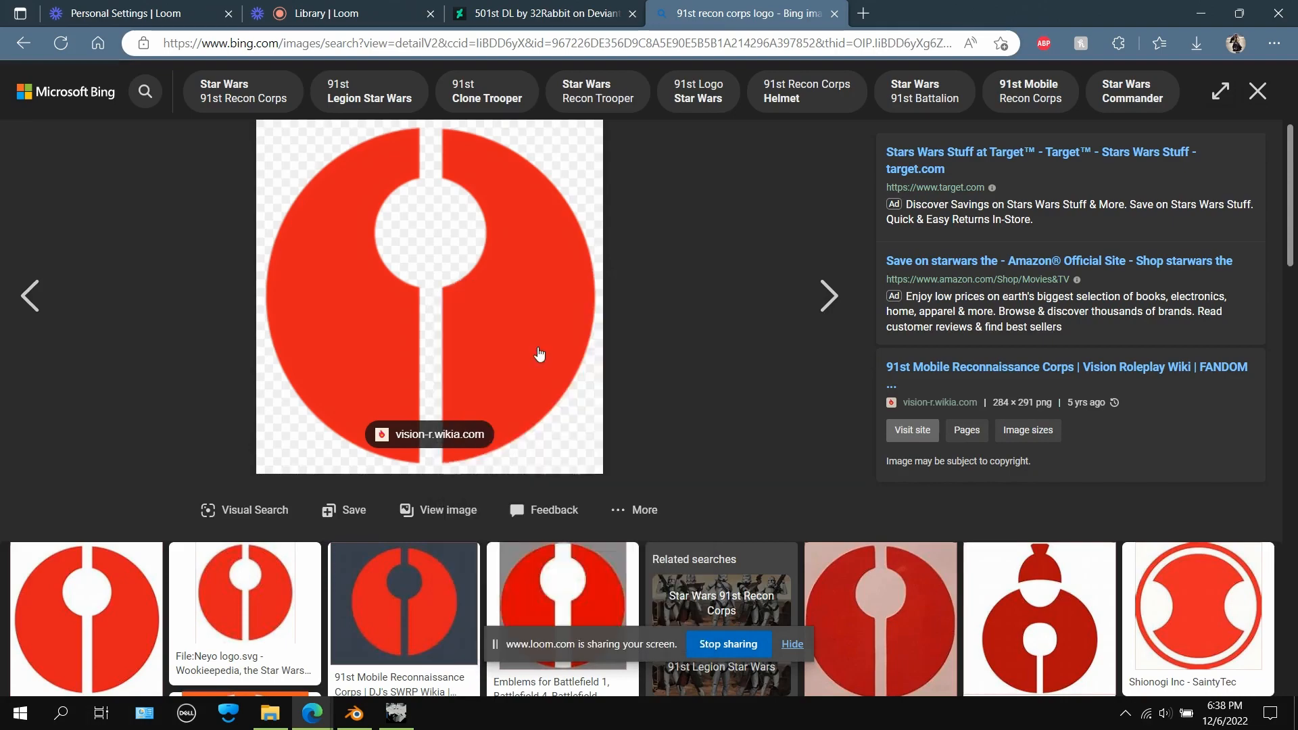
pyautogui.click(387, 716)
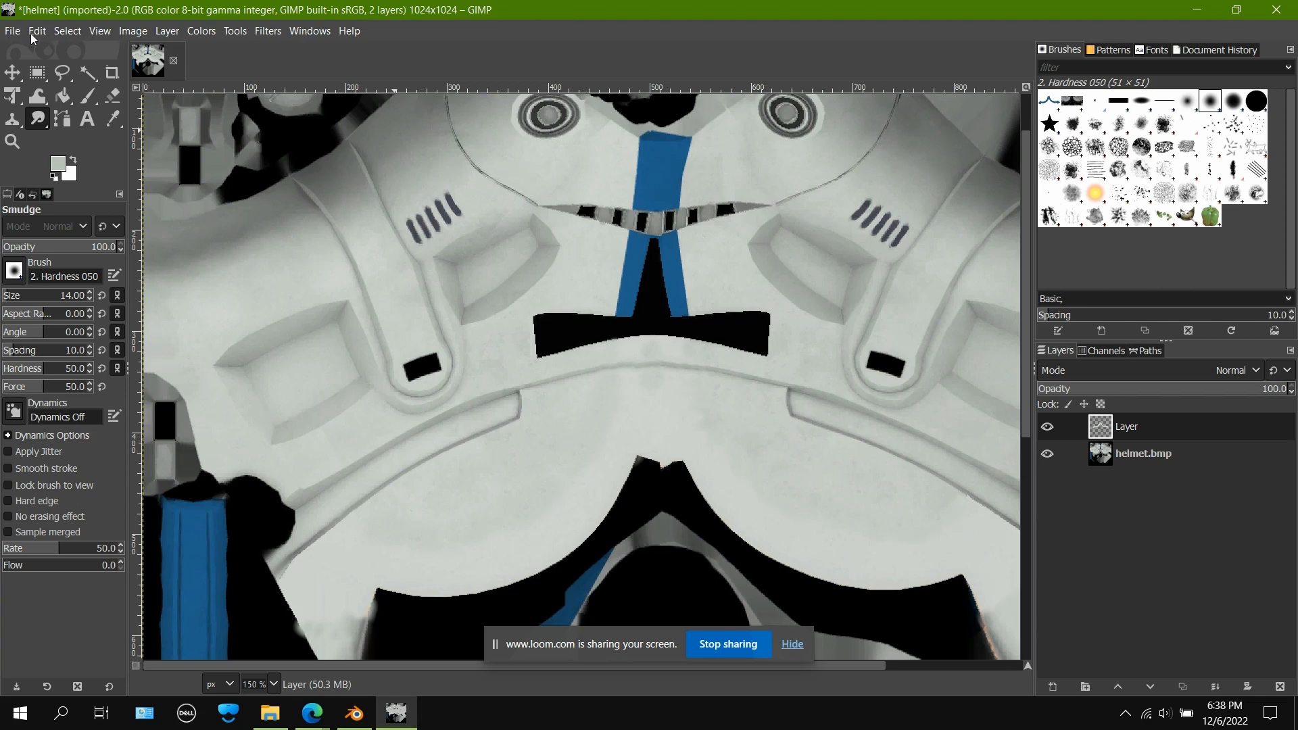
pyautogui.click(12, 31)
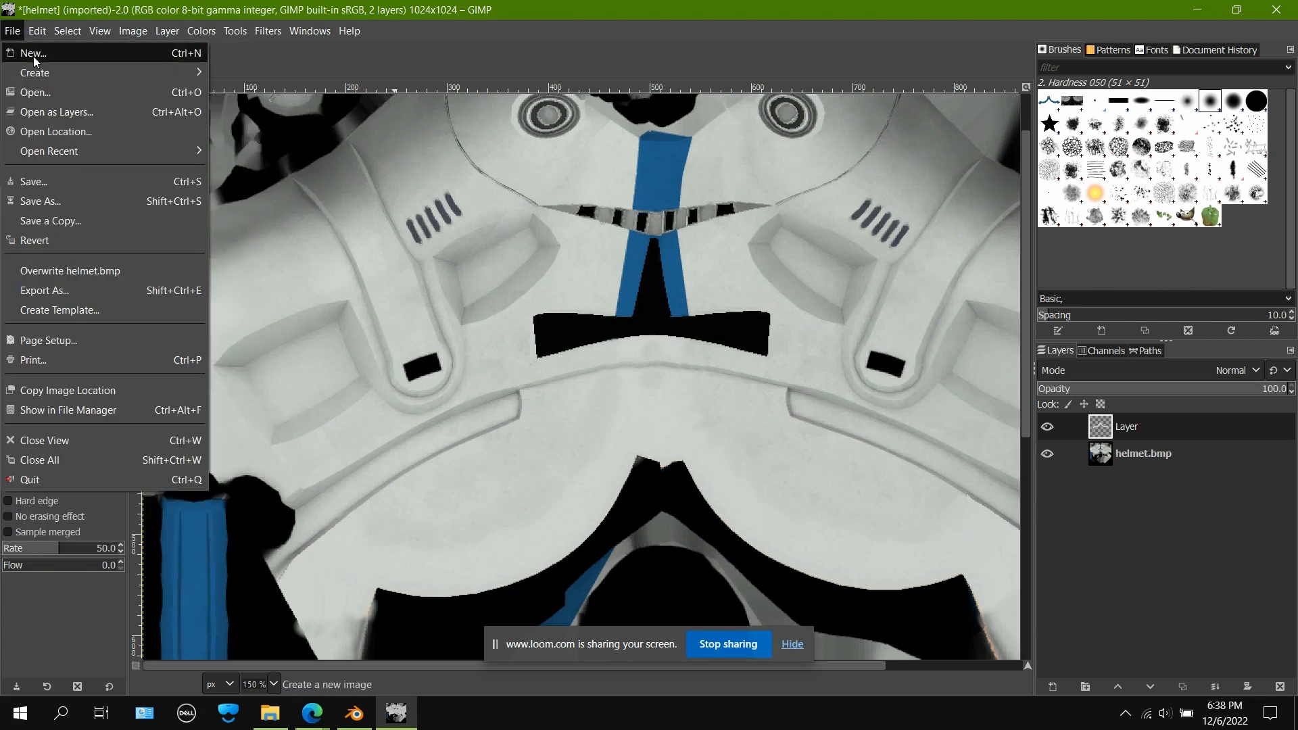
pyautogui.click(43, 91)
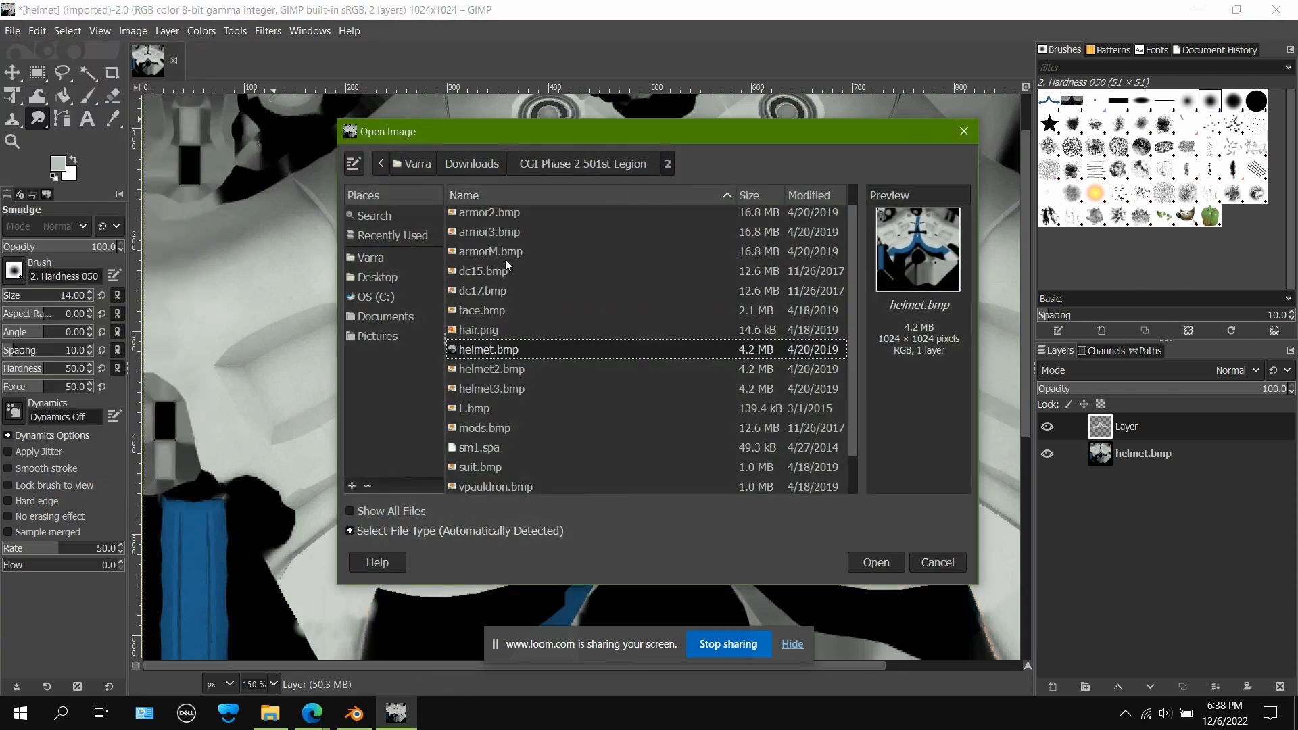
pyautogui.click(938, 563)
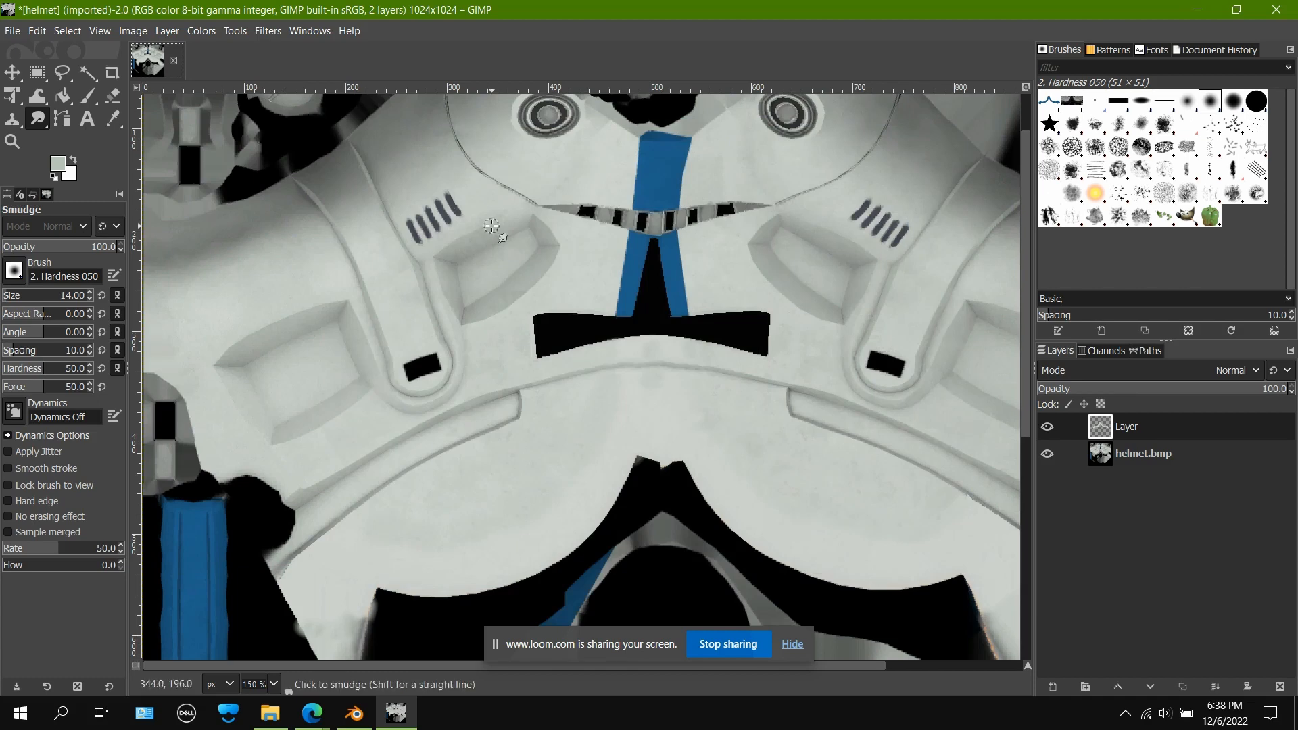
# Step: Duplicate the helmet image and paste the copied 91st recon corps logo into the duplicate
pyautogui.hotkey('ctrl', 'd')
pyautogui.scroll(2, 609, 402)
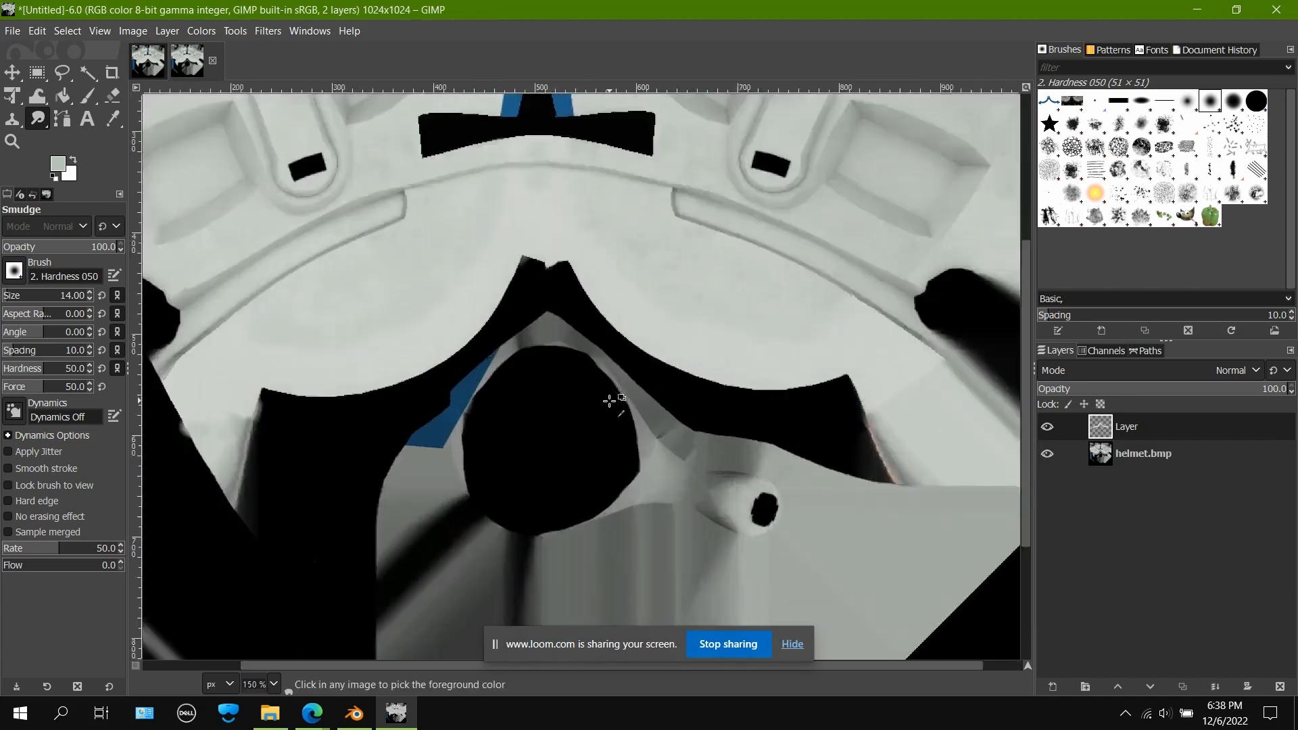
pyautogui.scroll(1, 609, 402)
pyautogui.scroll(-1, 609, 402)
pyautogui.hotkey('ctrl', 'v')
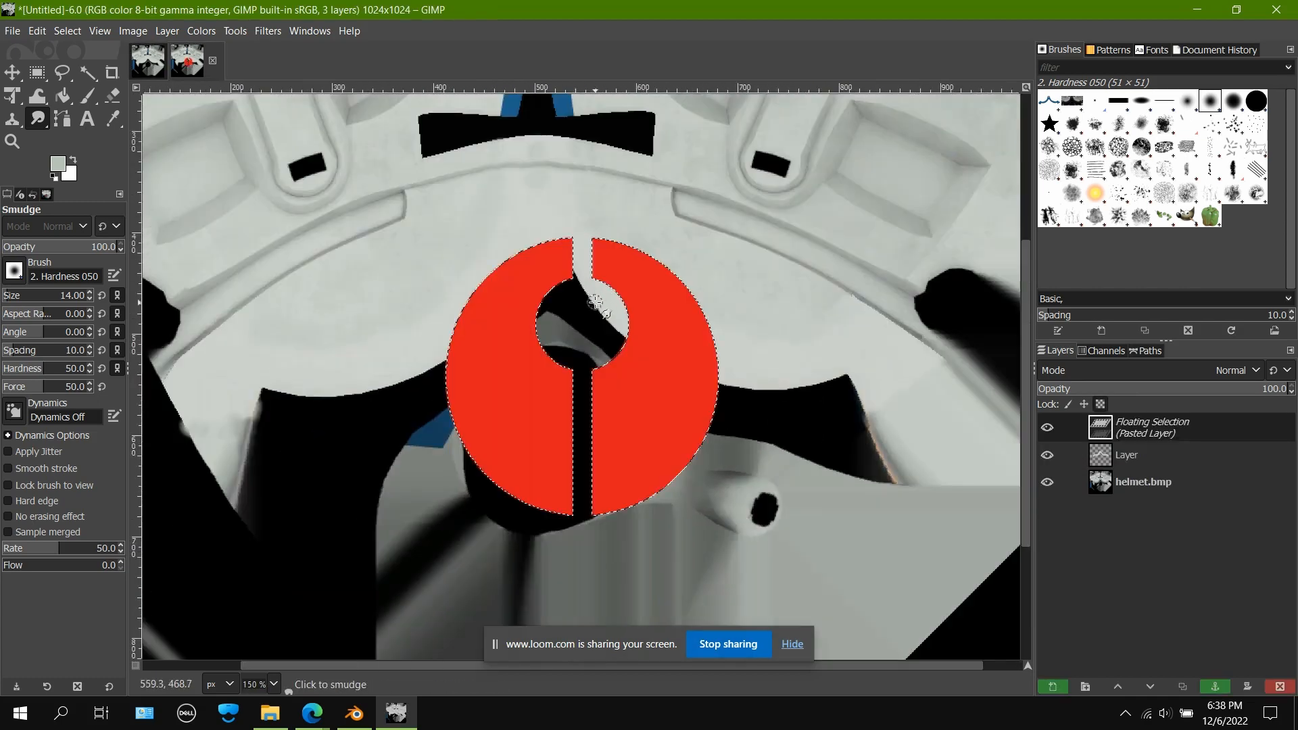
pyautogui.keyDown('ctrl'); pyautogui.scroll(-1, 611, 331); pyautogui.keyUp('ctrl')
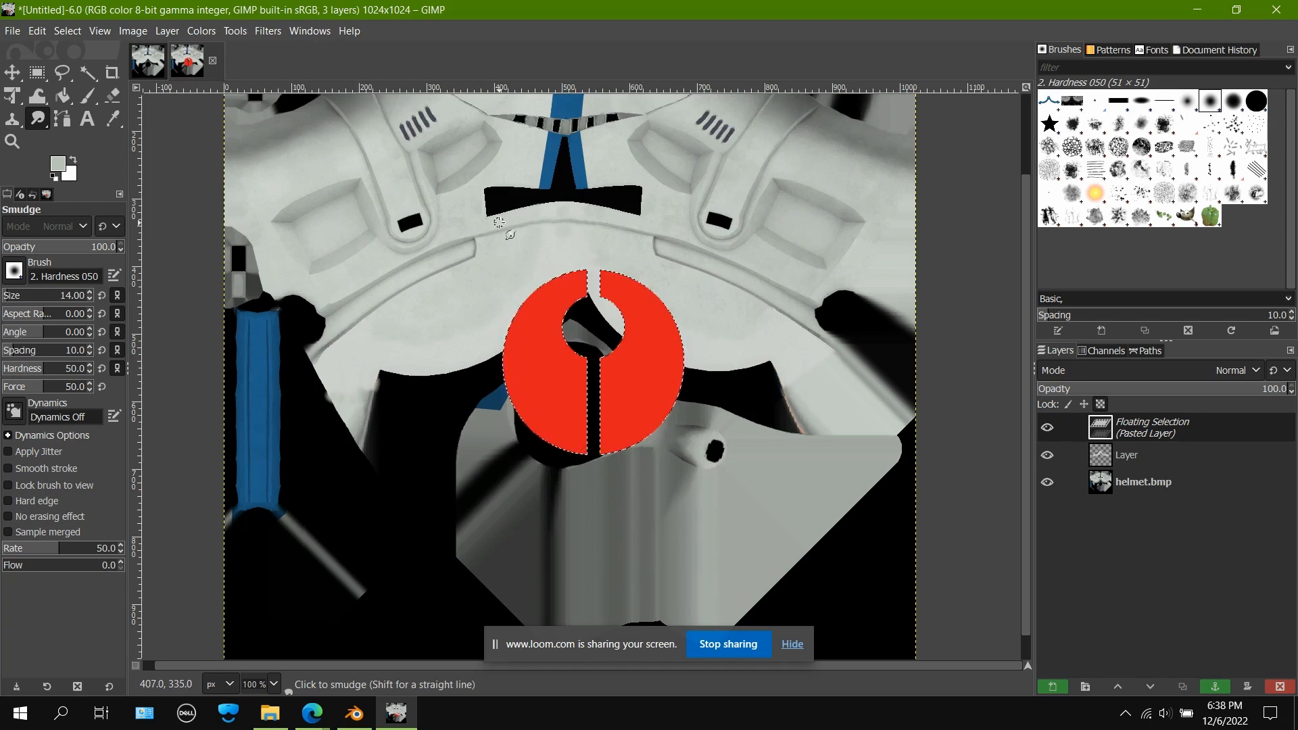
# Step: Move the pasted logo over the left cheek area of the helmet texture and set its rotation angle to 180 degrees
pyautogui.click(18, 80)
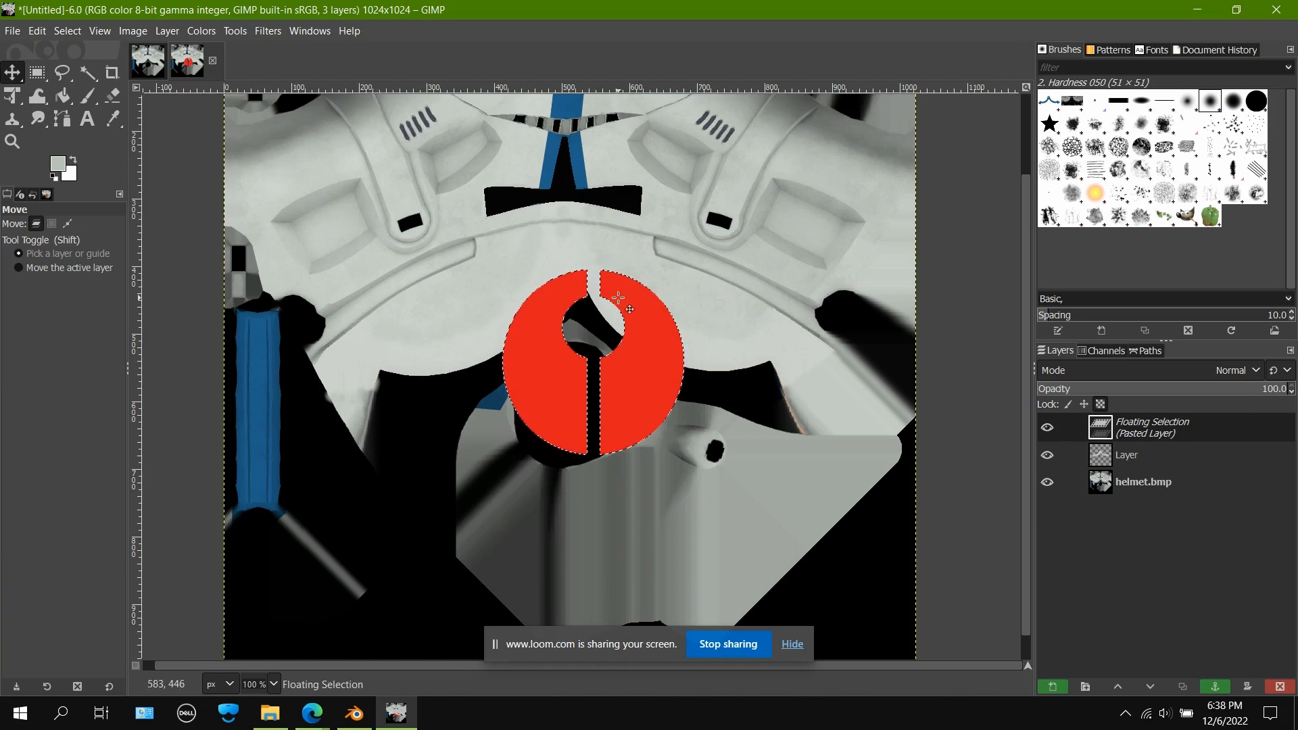
pyautogui.moveTo(619, 298); pyautogui.dragTo(525, 219)
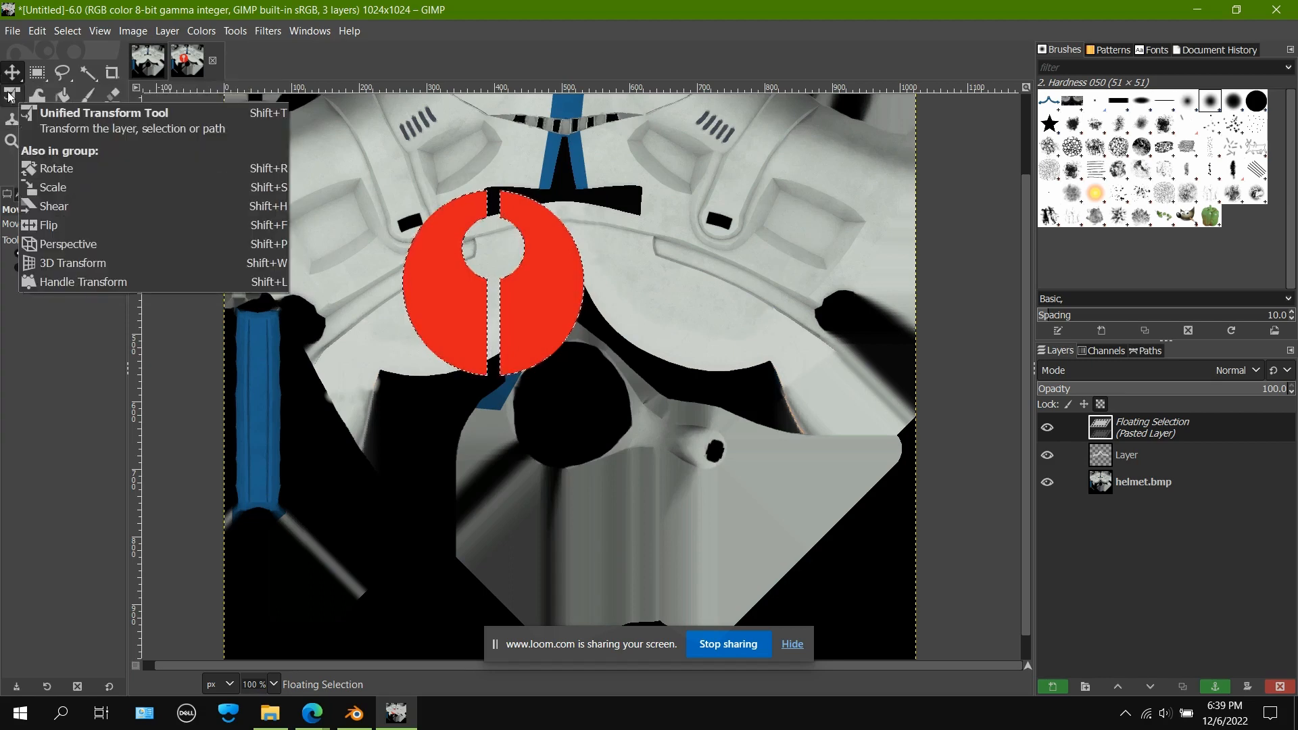
pyautogui.hotkey('shift', 'r')
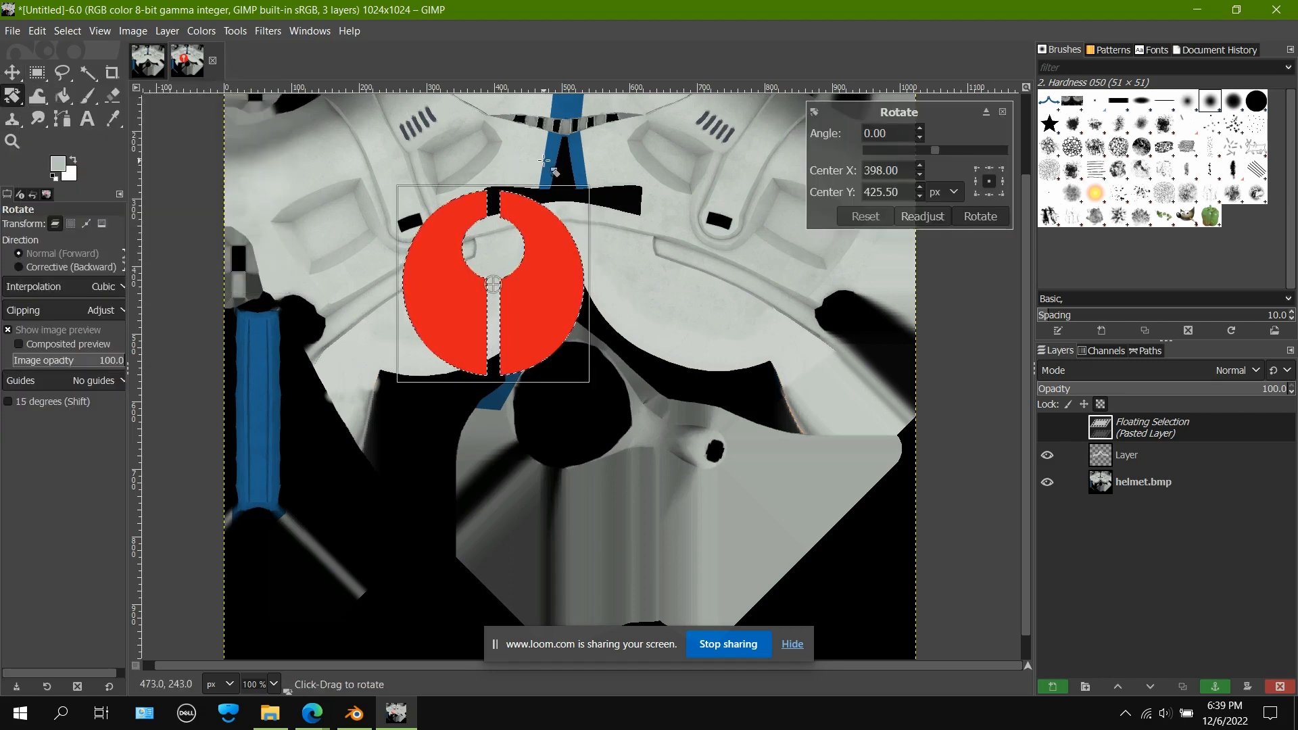
pyautogui.moveTo(508, 154); pyautogui.dragTo(468, 471)
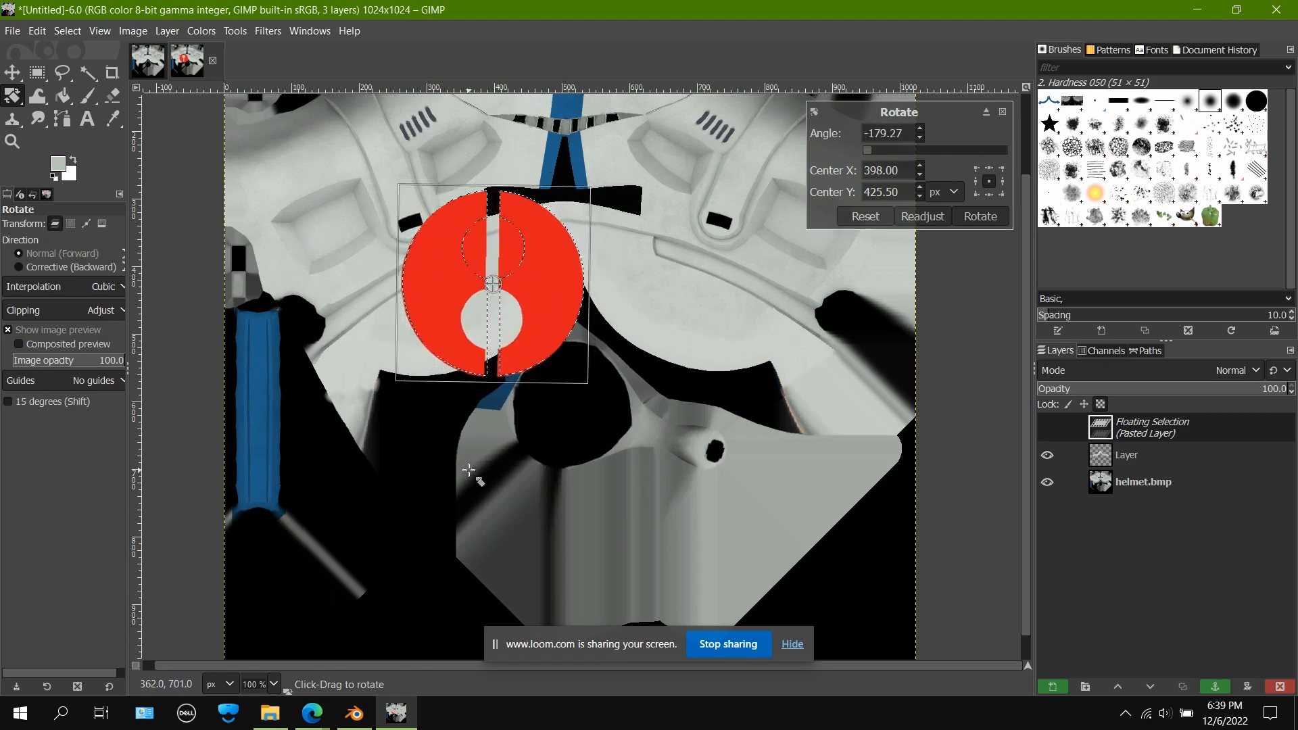
pyautogui.tripleClick(889, 133)
pyautogui.write('180')
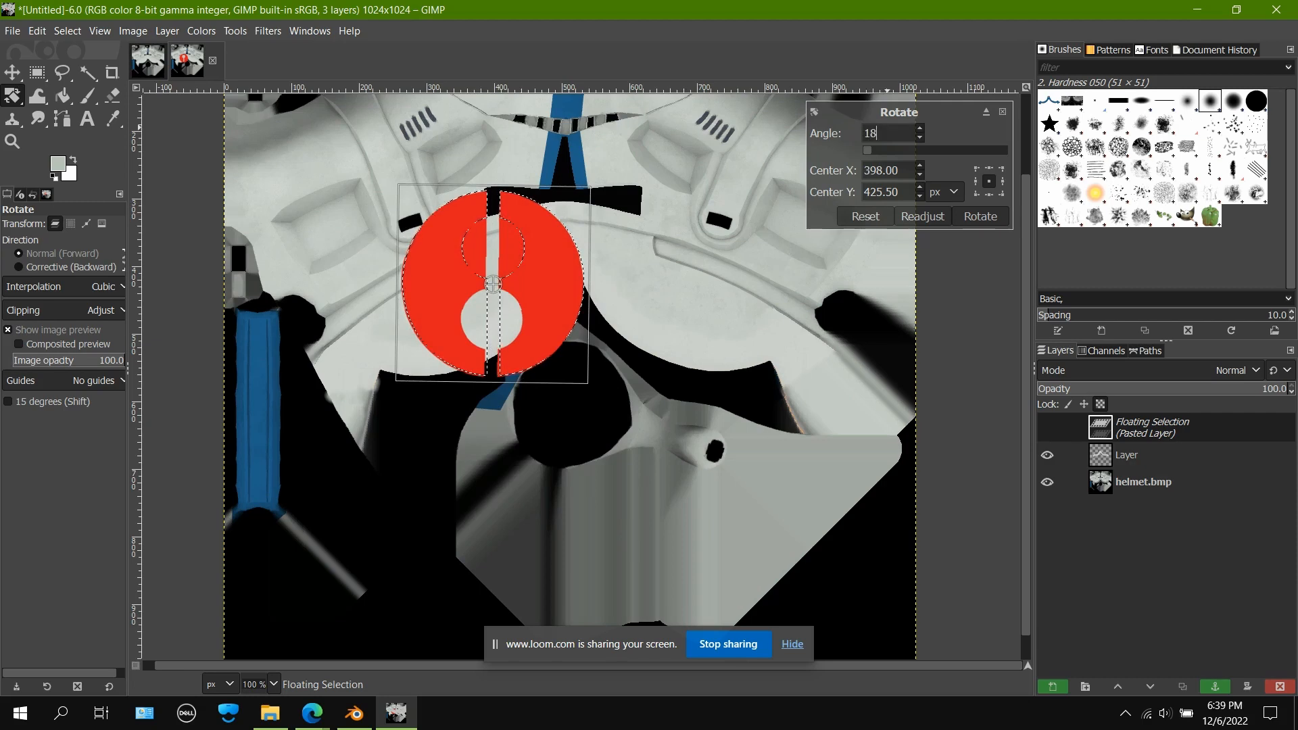
pyautogui.press('Return')
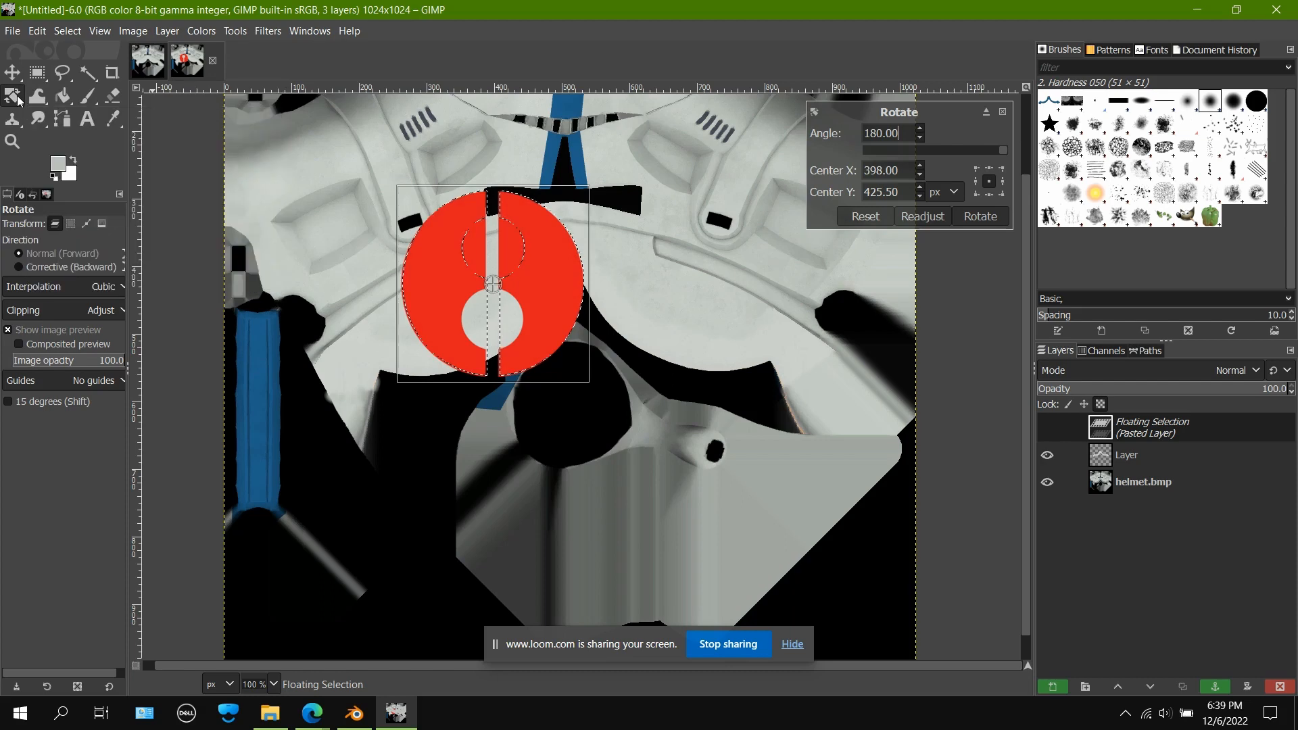
# Step: Scale the rotated logo down proportionally to about 127 × 130 px and move it onto the white area just left of the black central peak
pyautogui.moveTo(394, 178); pyautogui.dragTo(390, 181)
pyautogui.hotkey('shift', 's')
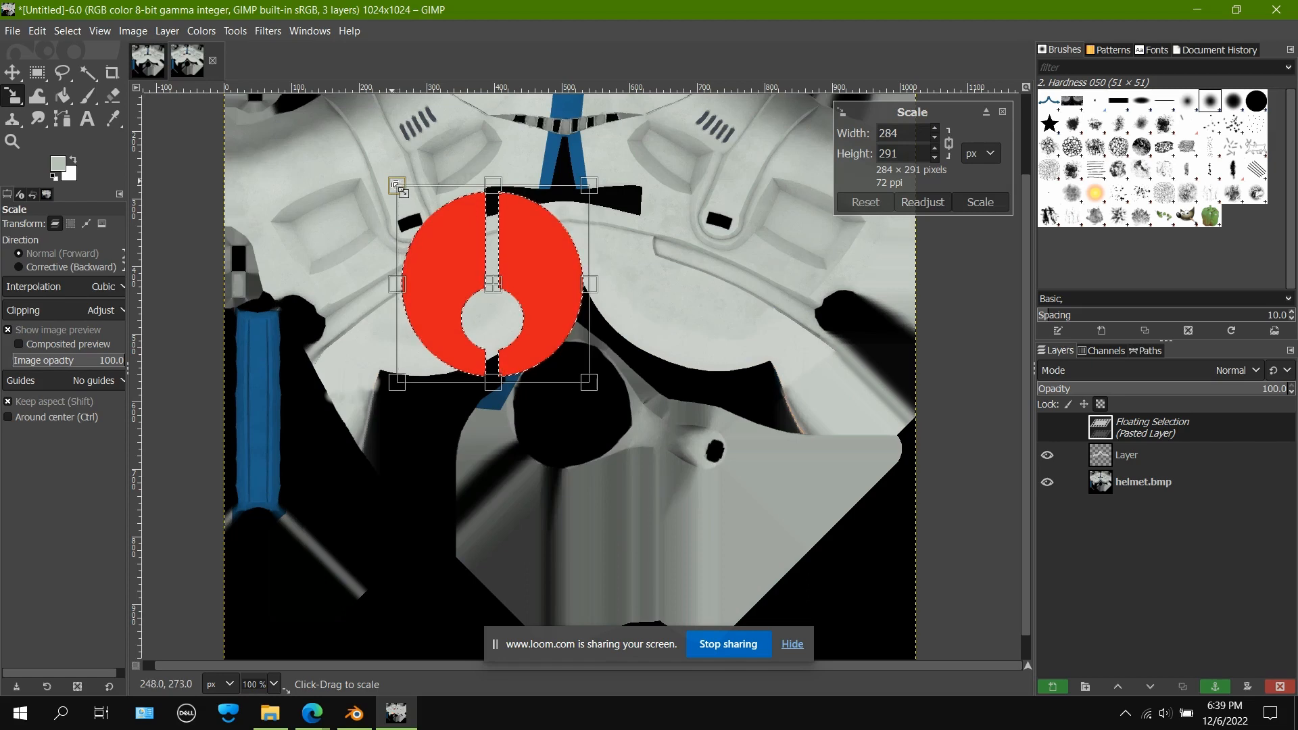
pyautogui.moveTo(397, 186); pyautogui.dragTo(503, 294)
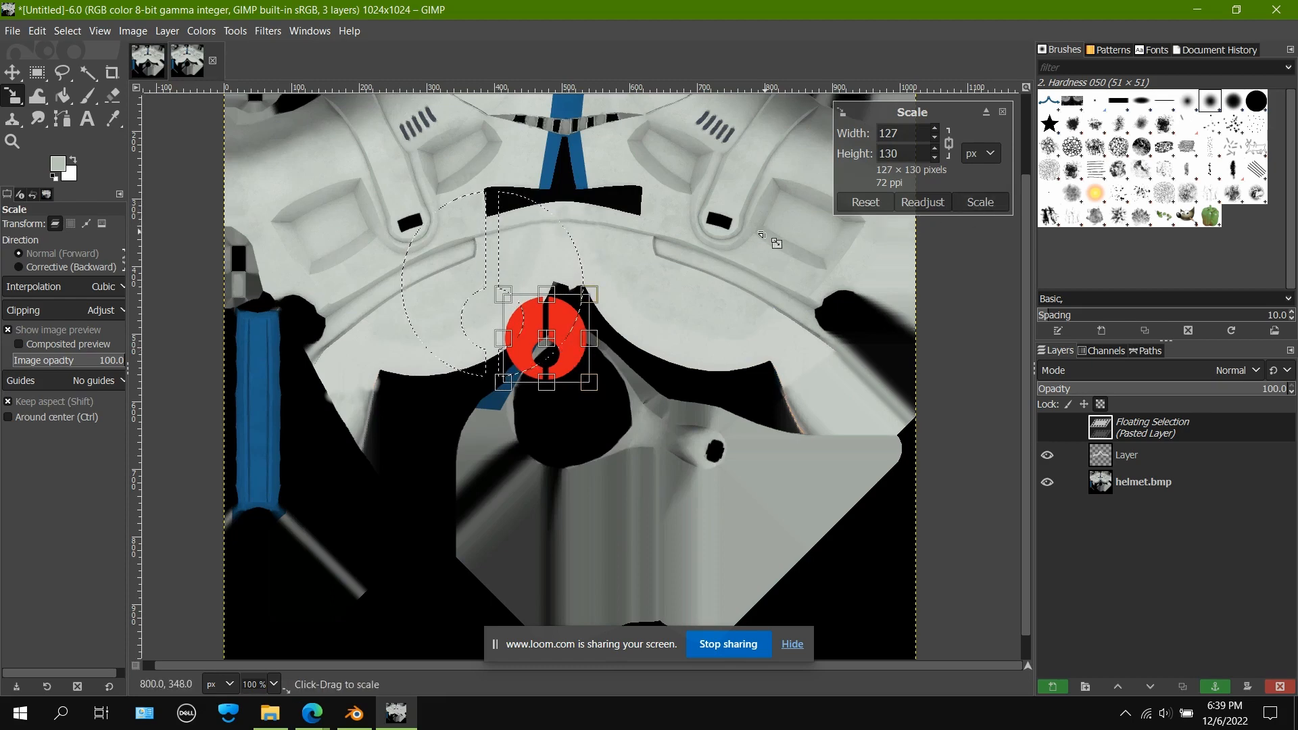
pyautogui.press('Return')
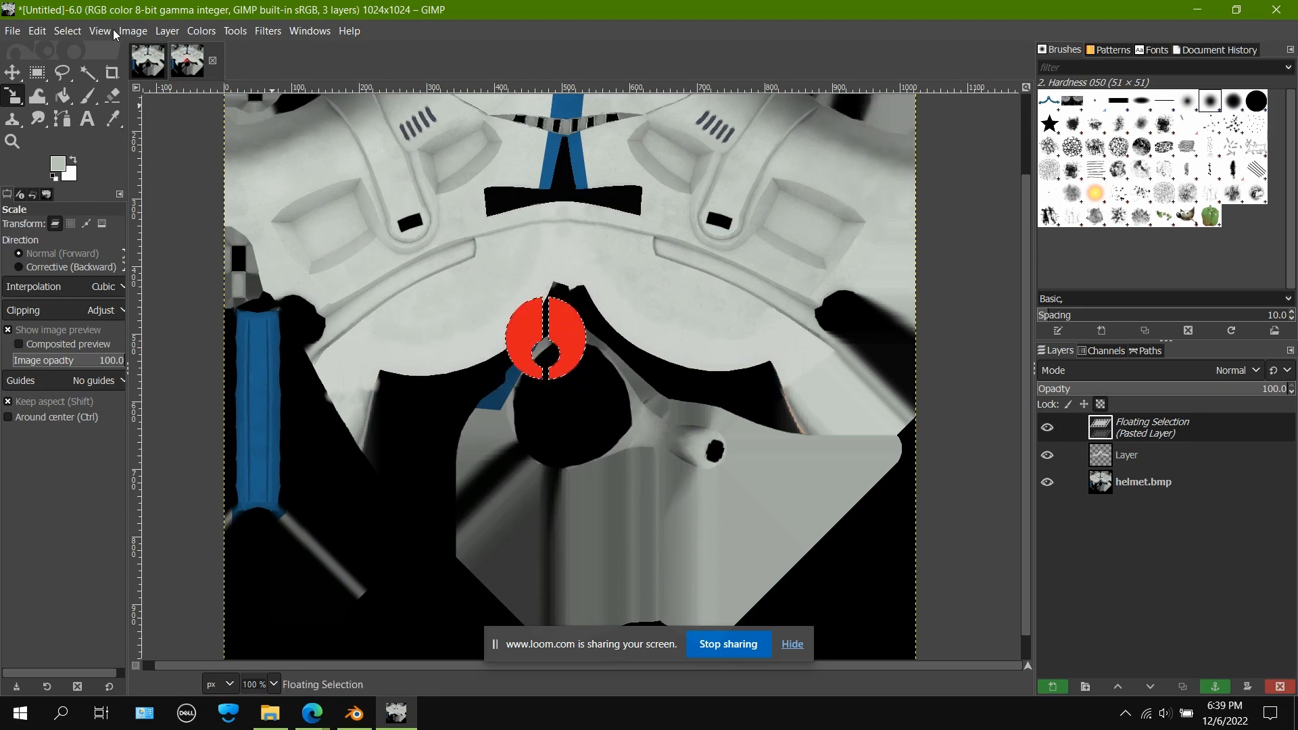
pyautogui.click(12, 72)
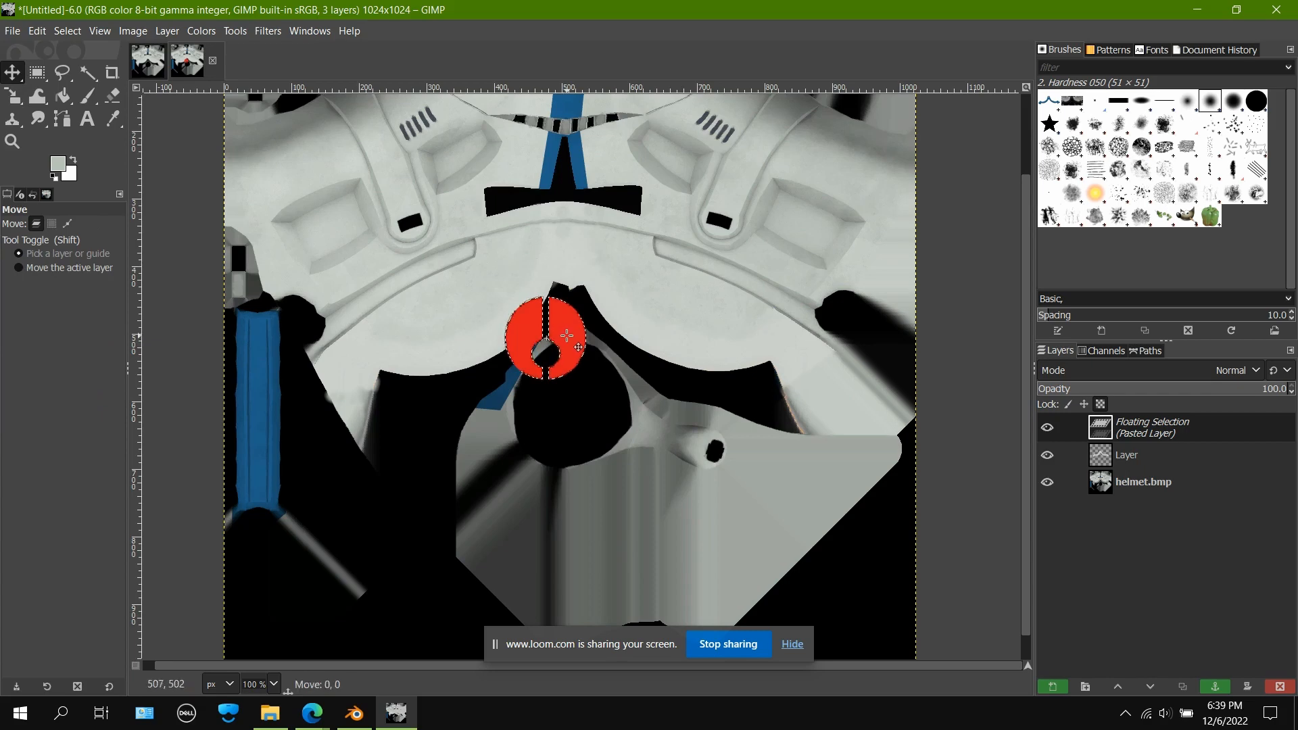
pyautogui.moveTo(567, 336); pyautogui.dragTo(534, 271)
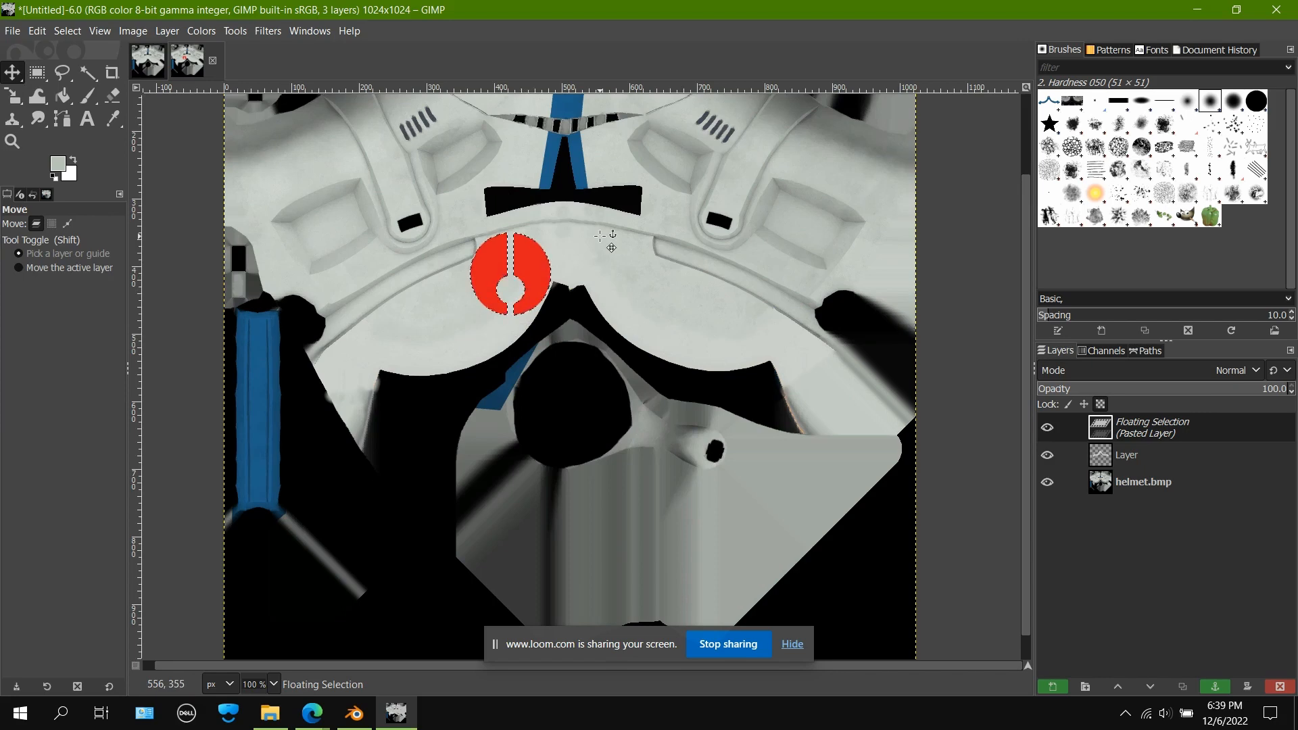
# Step: Scale the logo down further to about 112 × 114 px and nudge it slightly up and left, clear of the black edge
pyautogui.hotkey('shift', 's')
pyautogui.click(504, 230)
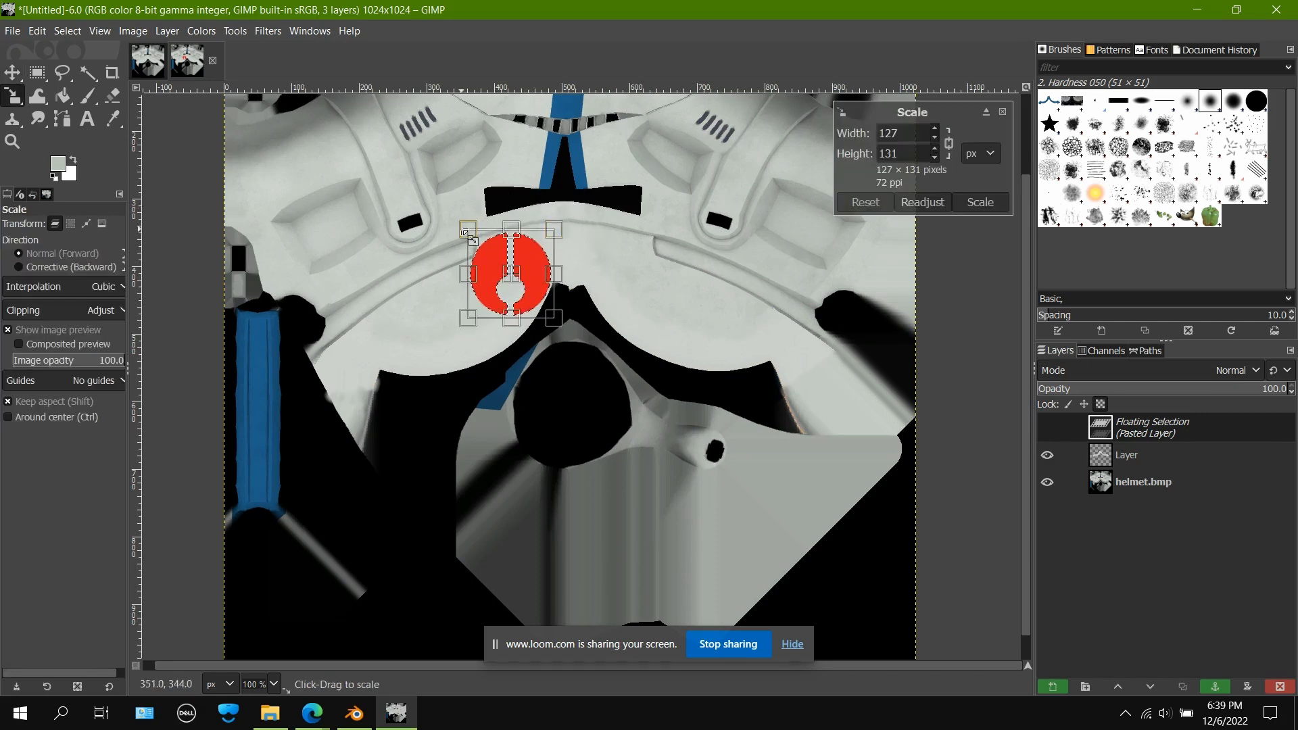
pyautogui.moveTo(465, 232); pyautogui.dragTo(484, 246)
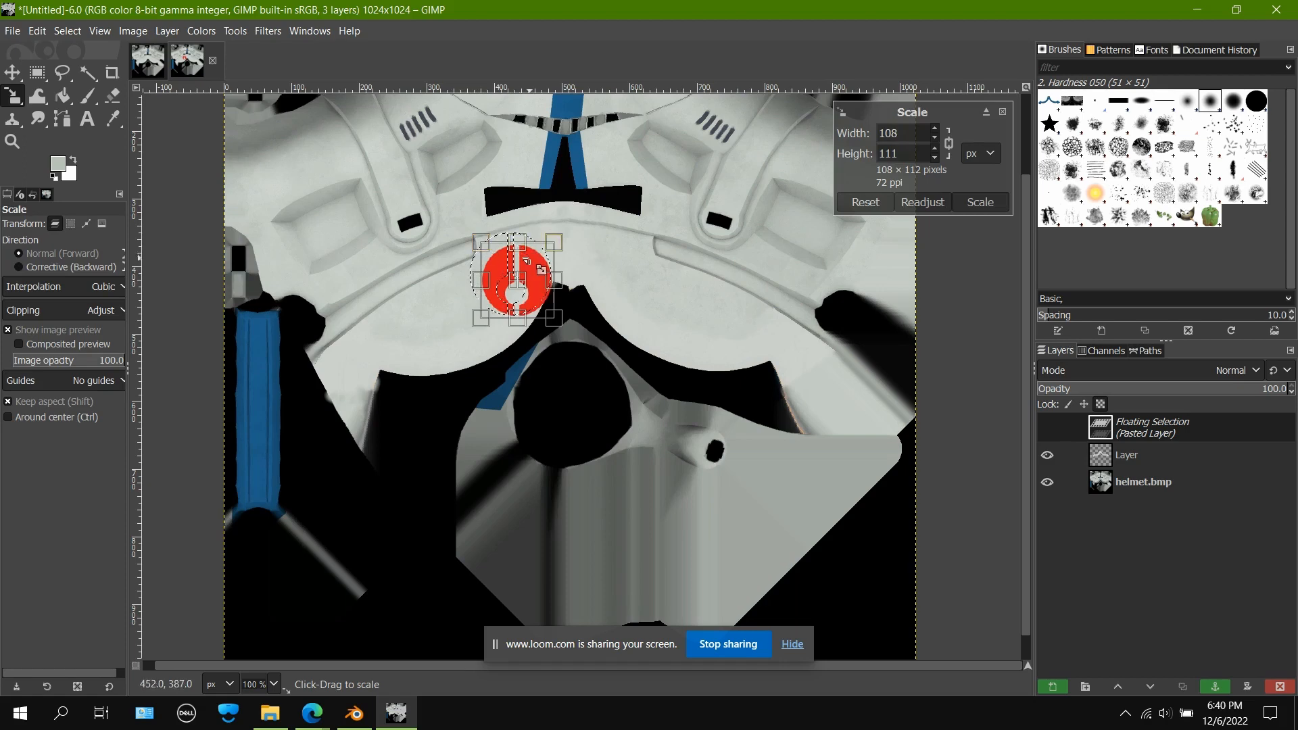
pyautogui.moveTo(525, 258); pyautogui.dragTo(527, 264)
pyautogui.press('Return')
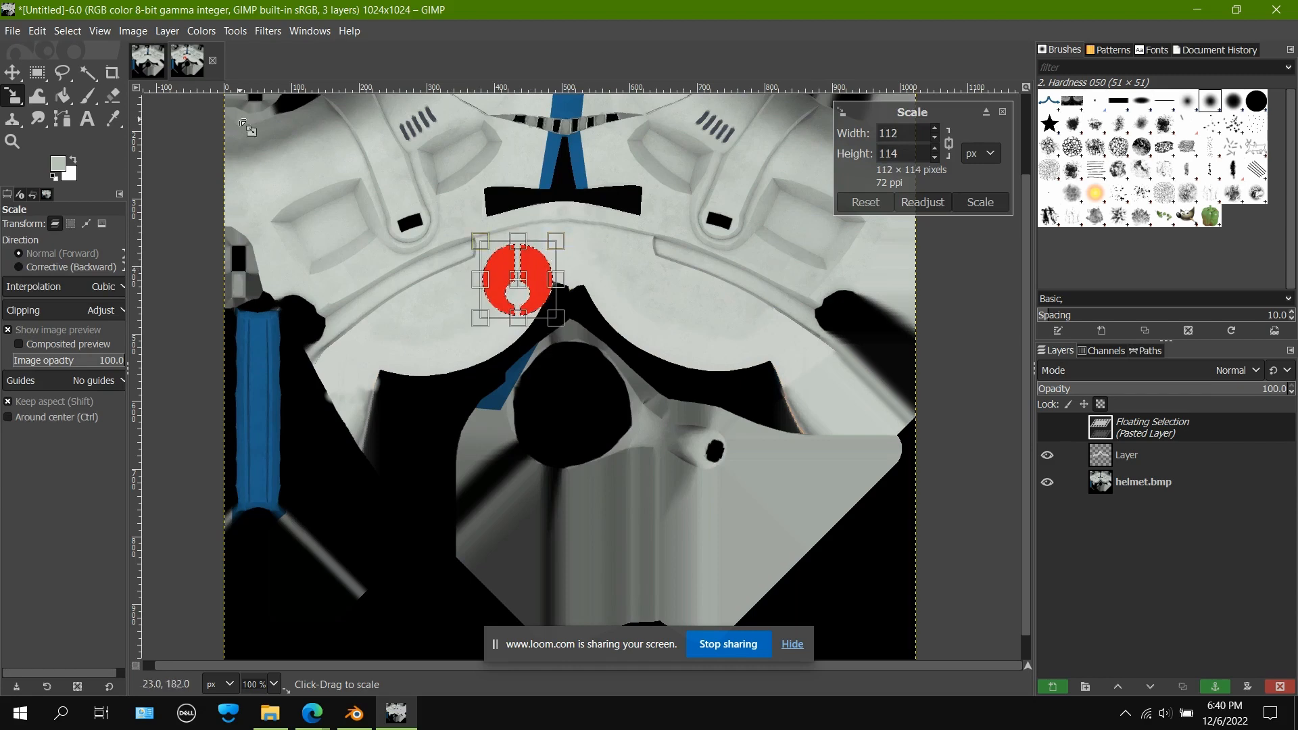
pyautogui.press('Return')
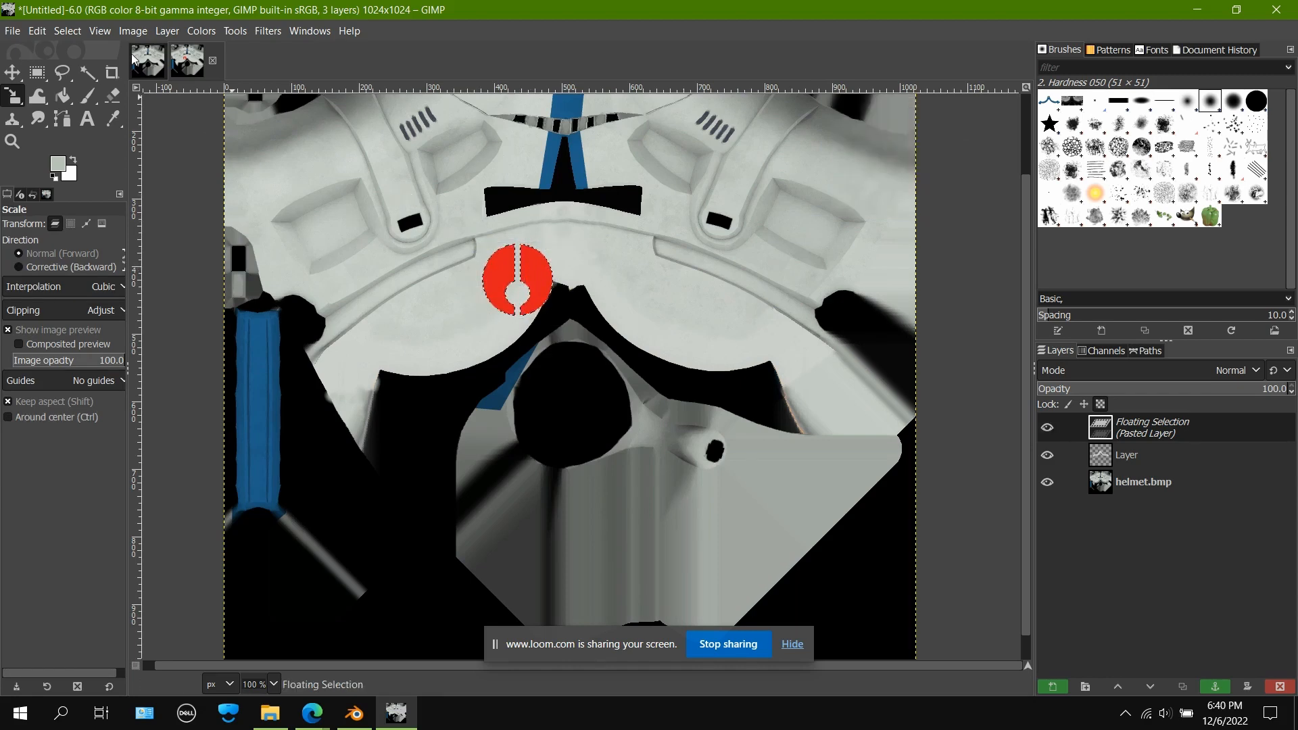
pyautogui.click(18, 72)
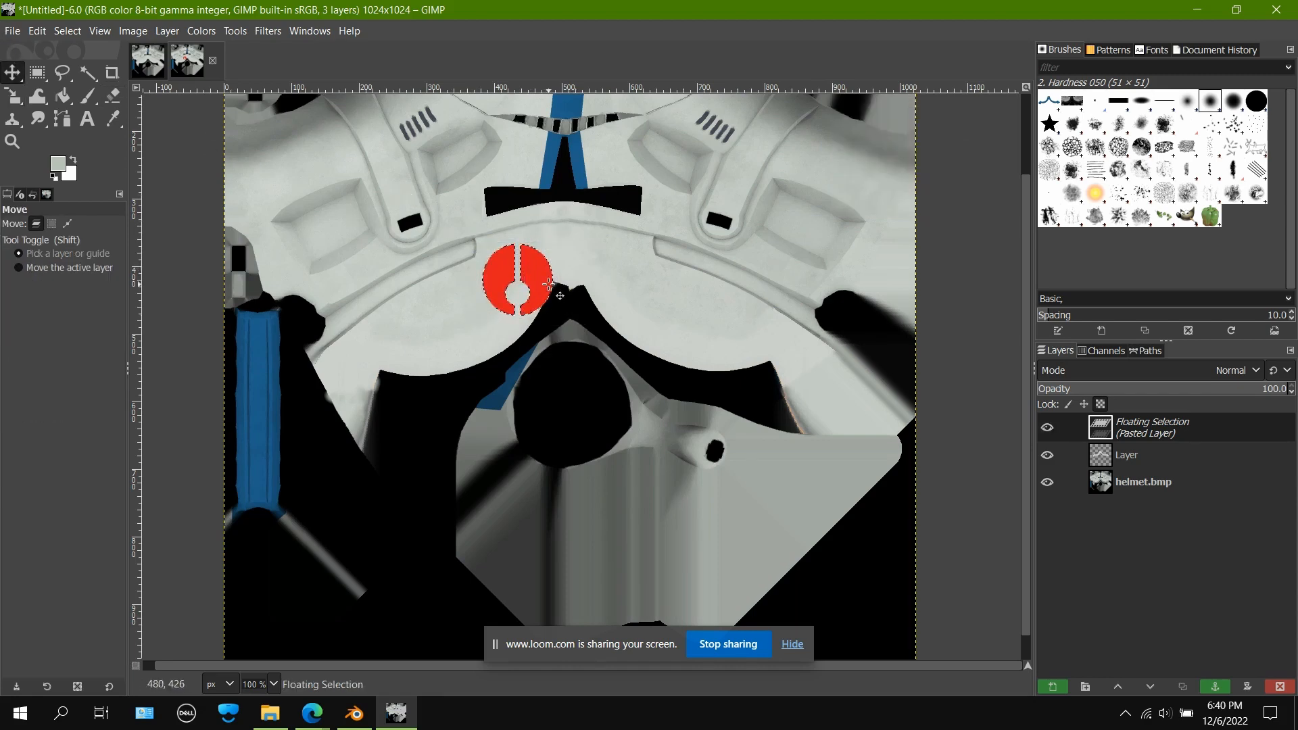
pyautogui.moveTo(545, 290); pyautogui.dragTo(541, 279)
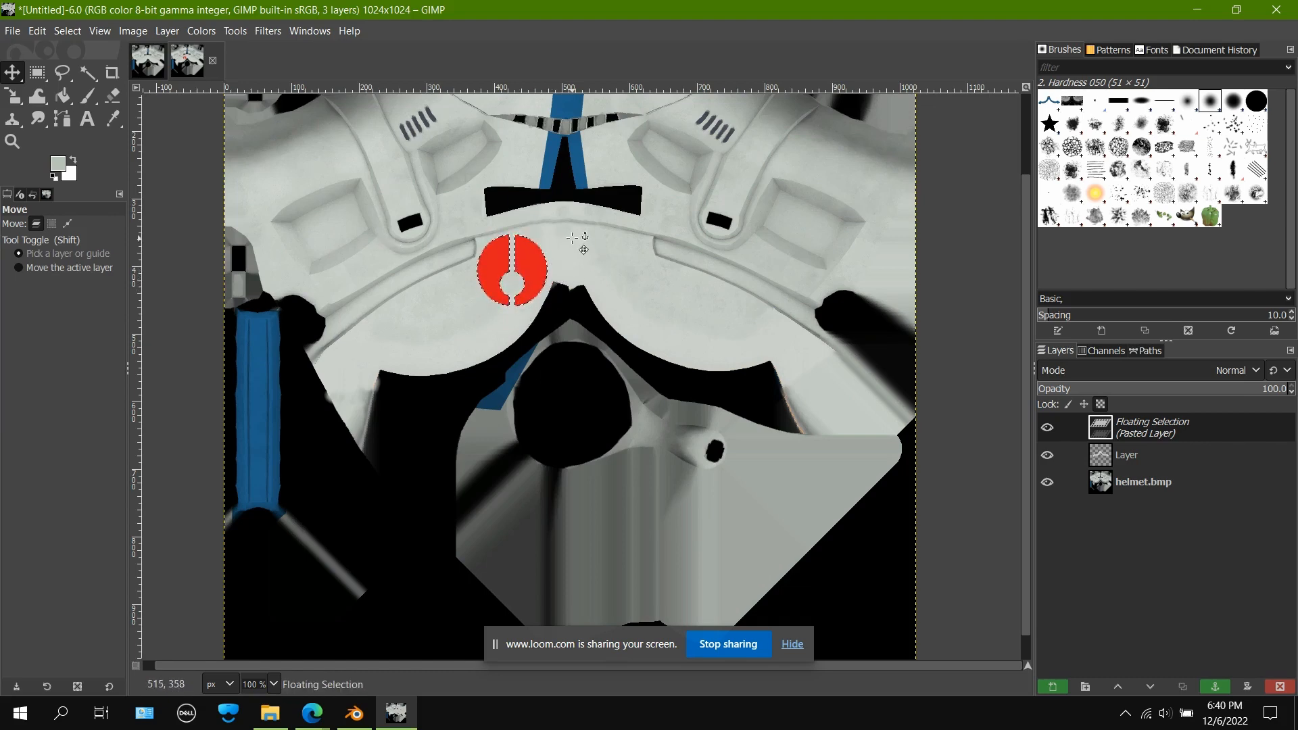
# Step: Start a 3D transform of the logo and set its angles to X -13, Y -1 and Z 4
pyautogui.click(13, 95)
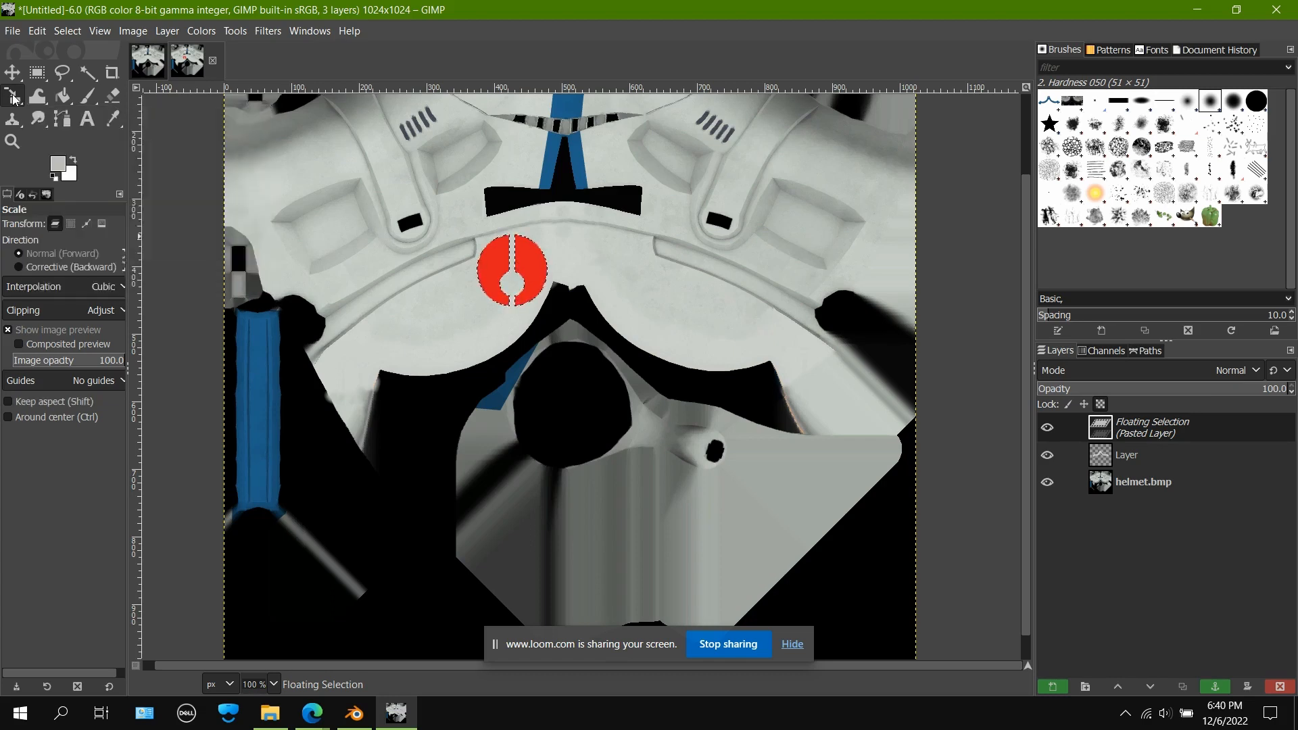
pyautogui.hotkey('shift', 'w')
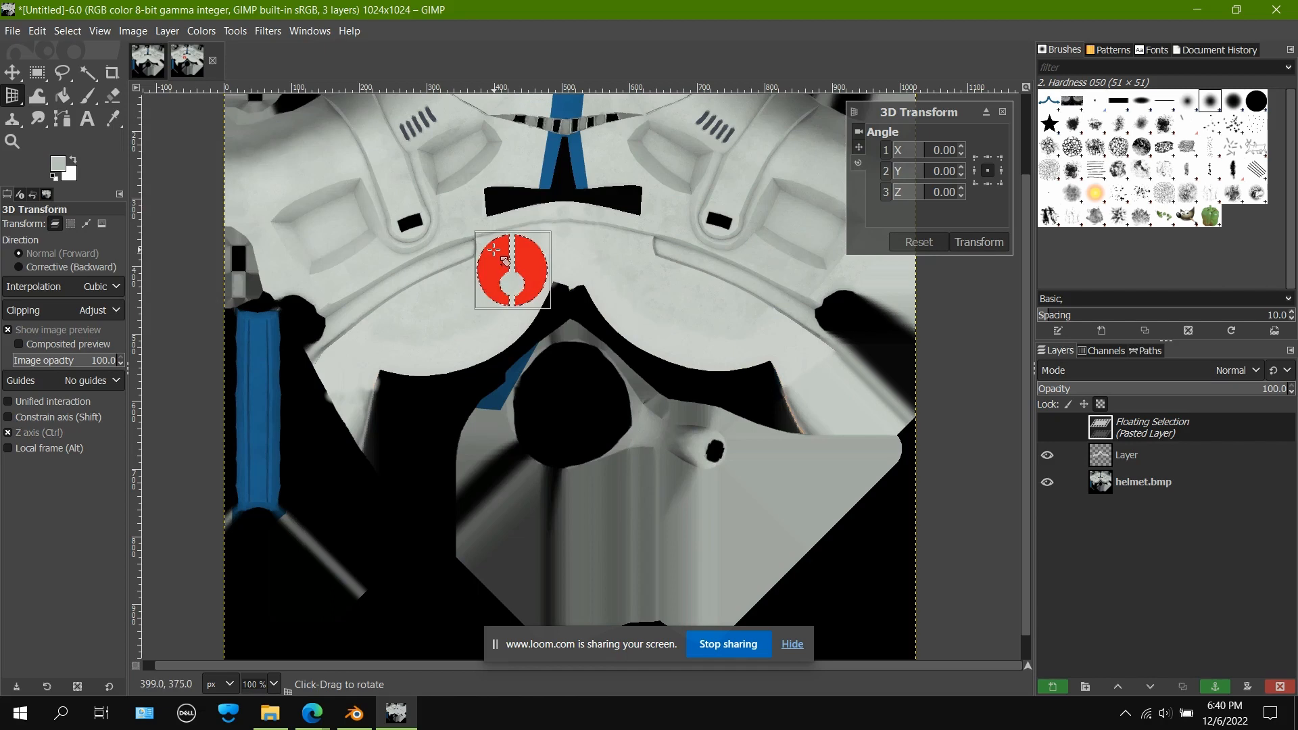
pyautogui.scroll(2, 494, 250)
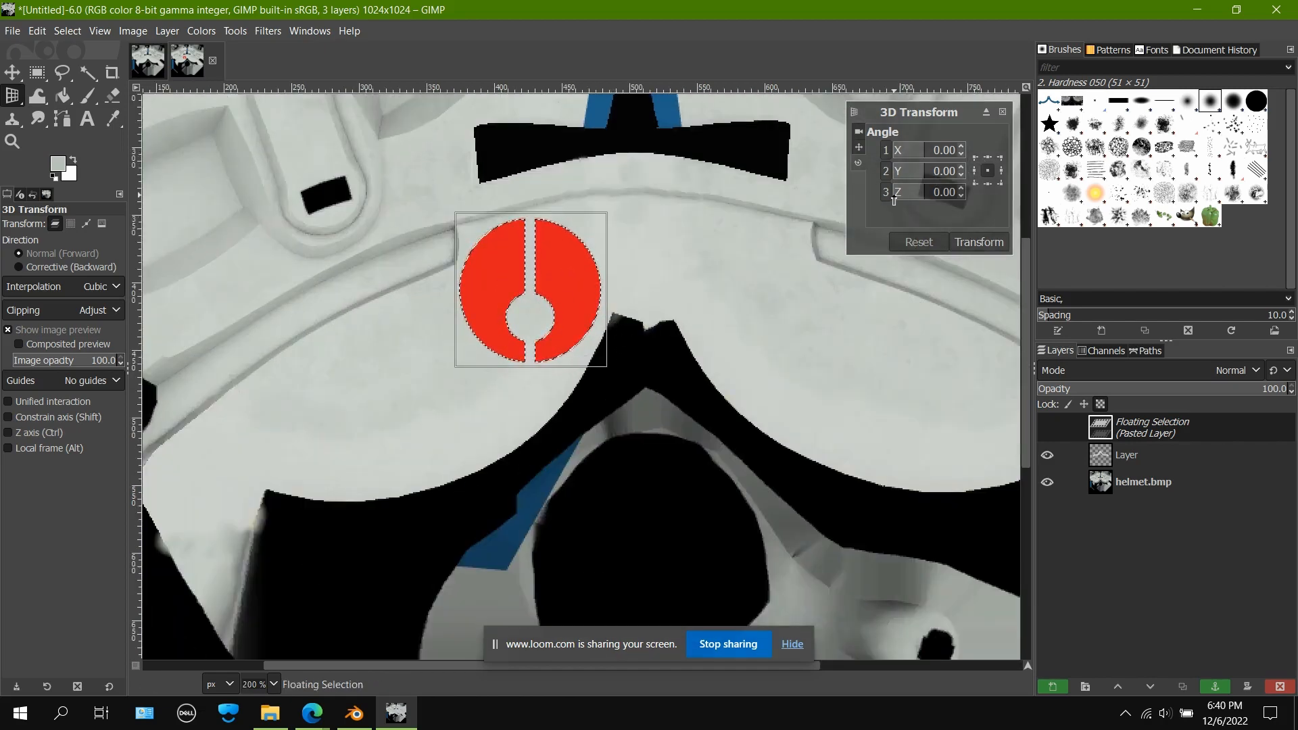
pyautogui.click(961, 175)
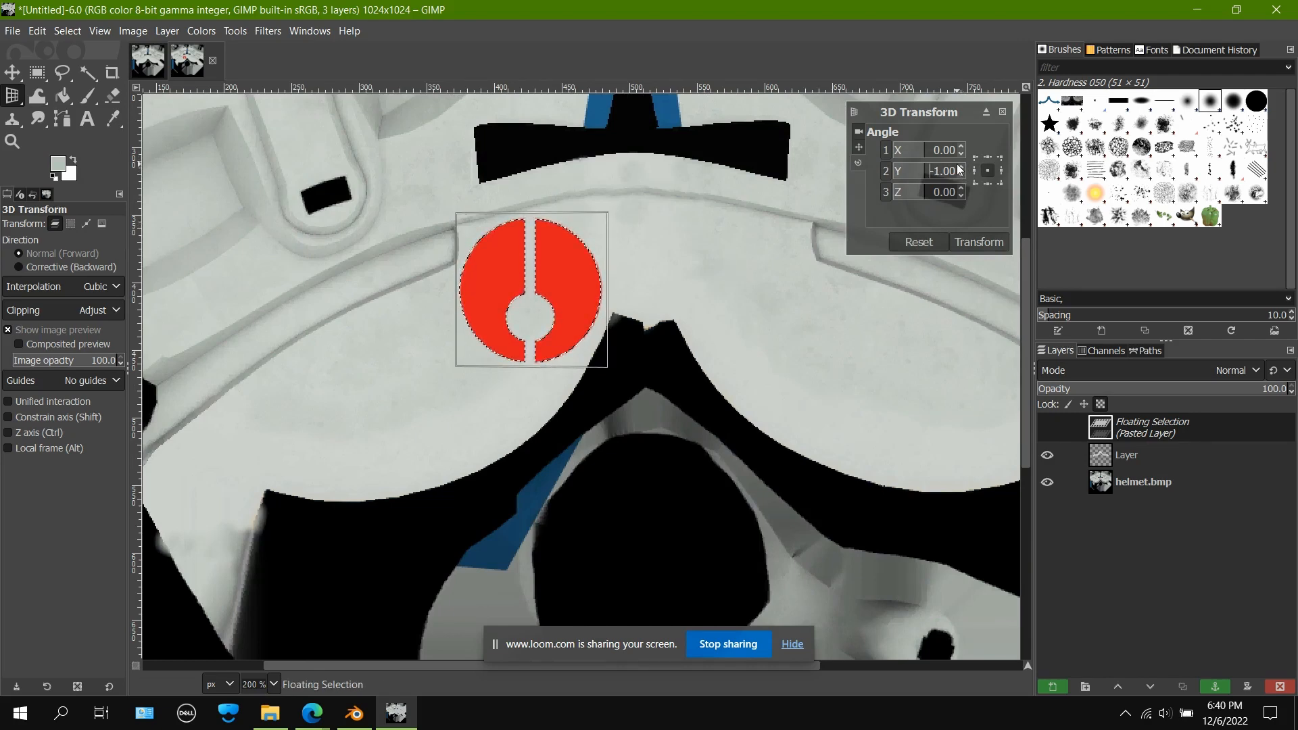
pyautogui.click(960, 168)
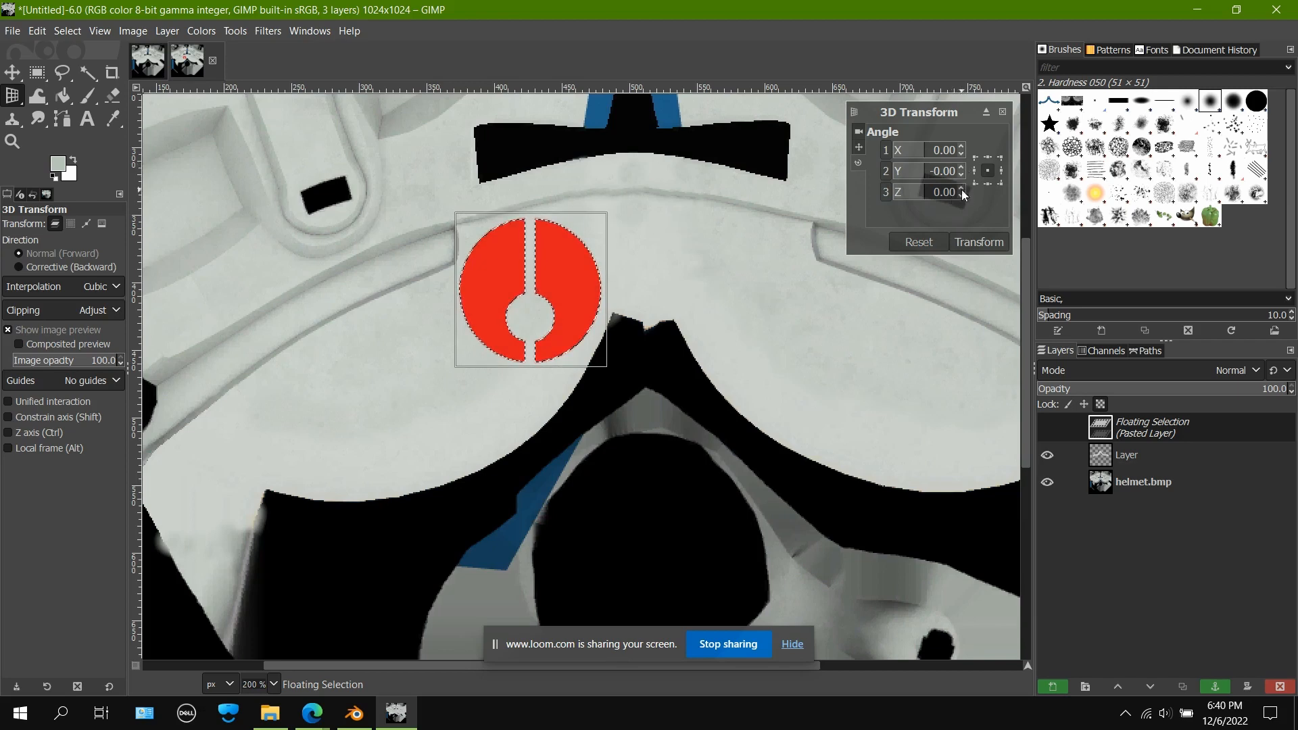
pyautogui.click(962, 190)
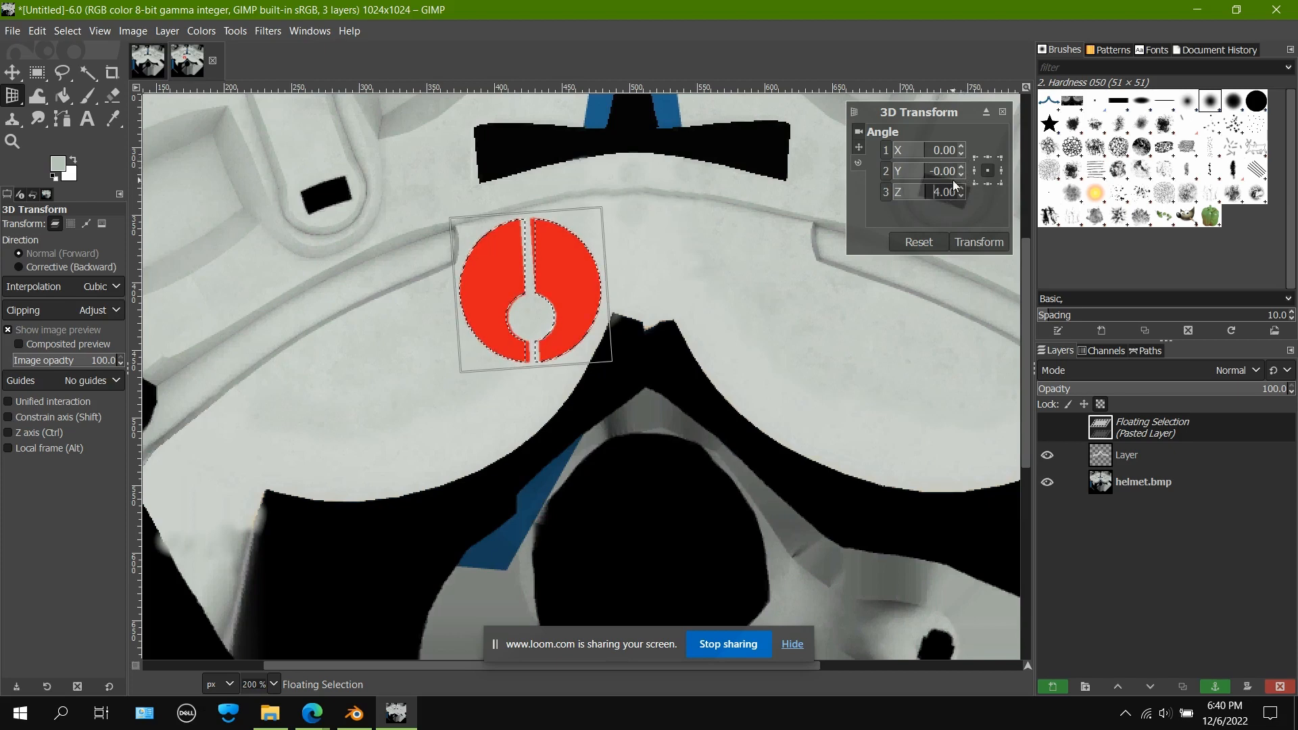
pyautogui.click(962, 146)
pyautogui.click(962, 147)
pyautogui.click(961, 154)
pyautogui.click(960, 154)
pyautogui.click(958, 167)
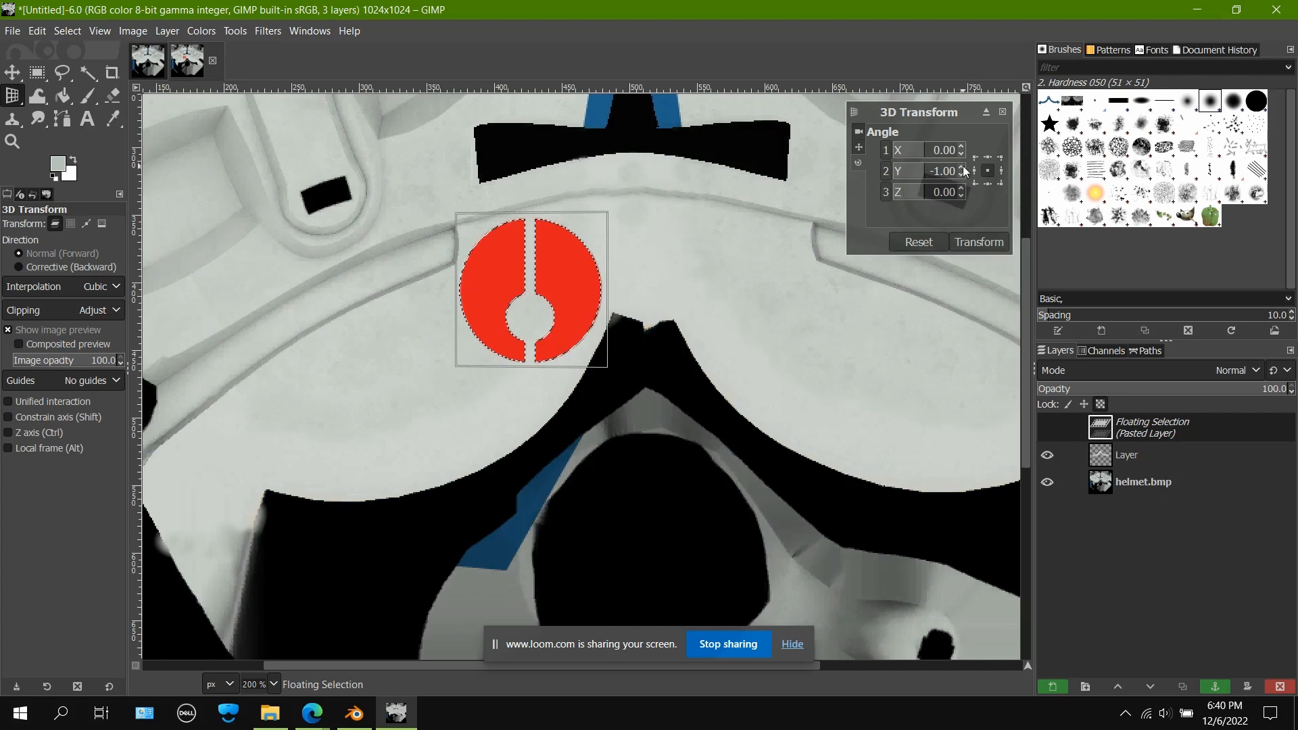
pyautogui.click(960, 167)
pyautogui.click(961, 189)
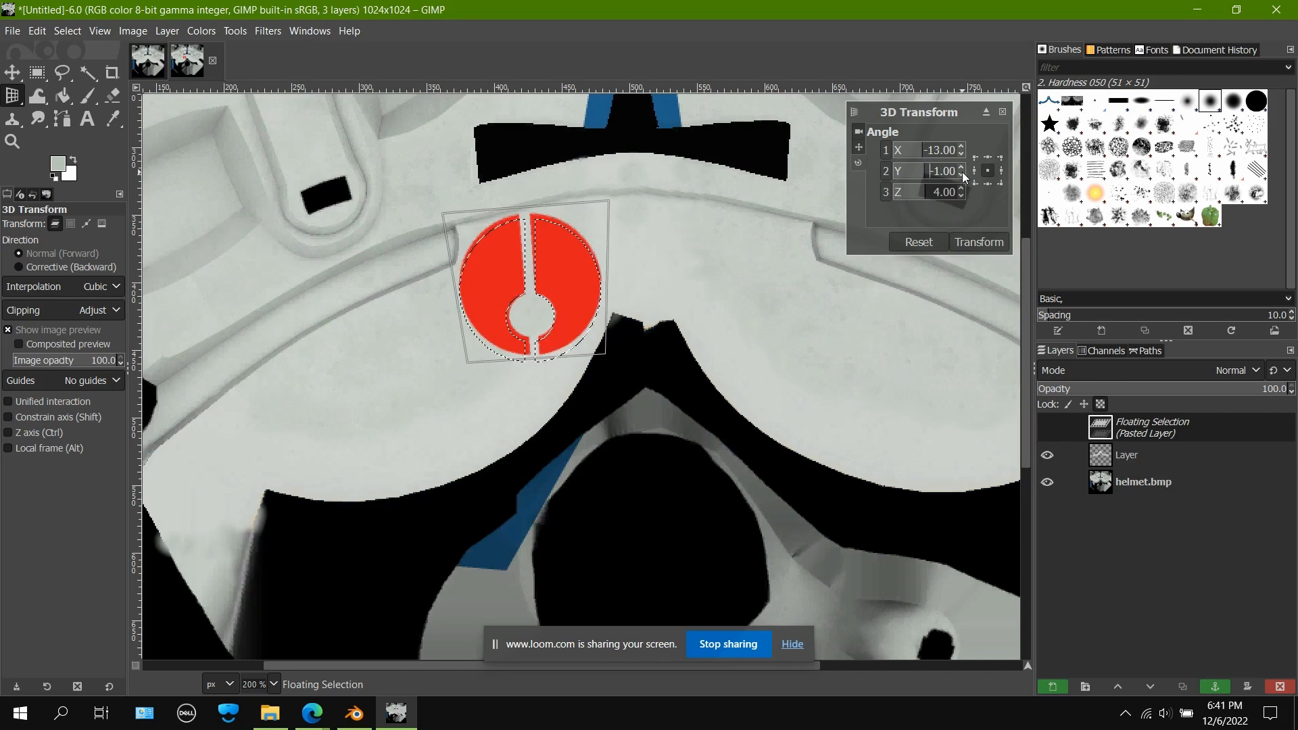
# Step: Set the logo's Y angle to 2 and apply the 3D transform
pyautogui.click(963, 167)
pyautogui.click(962, 167)
pyautogui.click(962, 167)
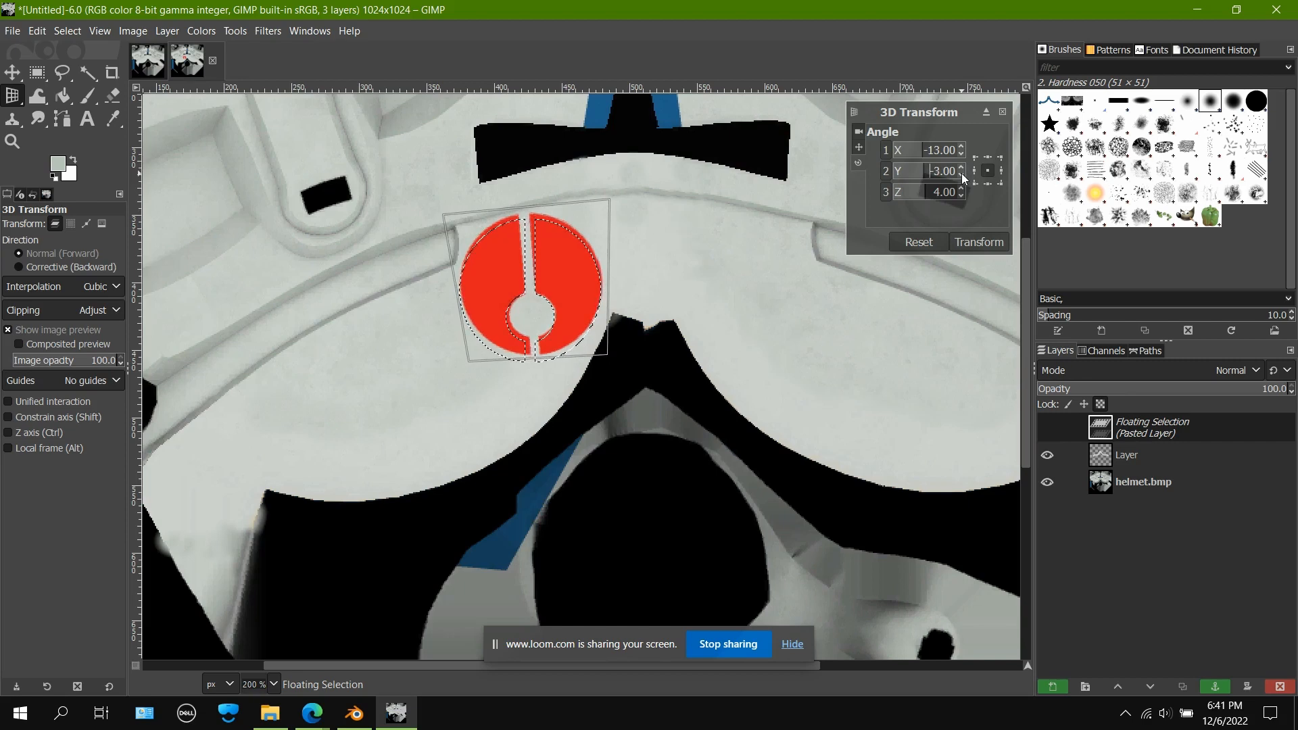
pyautogui.click(961, 167)
pyautogui.click(962, 167)
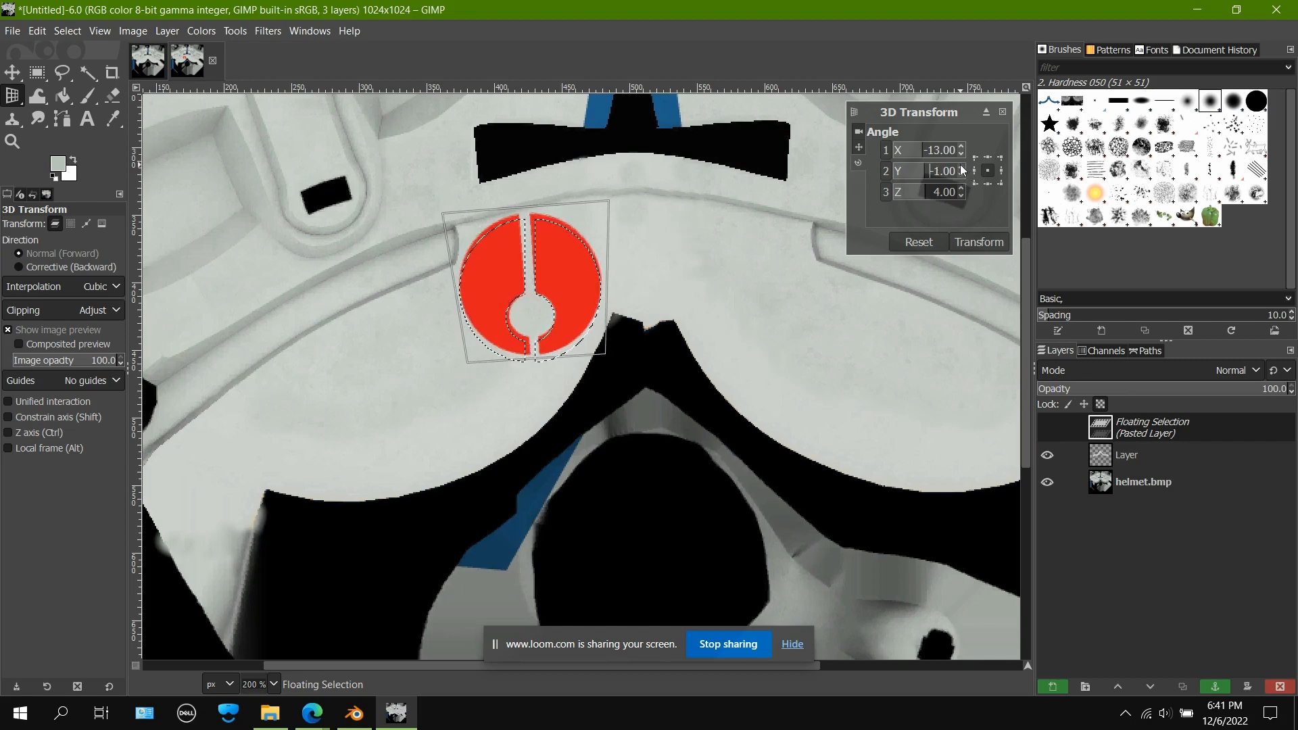
pyautogui.click(961, 167)
pyautogui.click(961, 167)
pyautogui.click(960, 167)
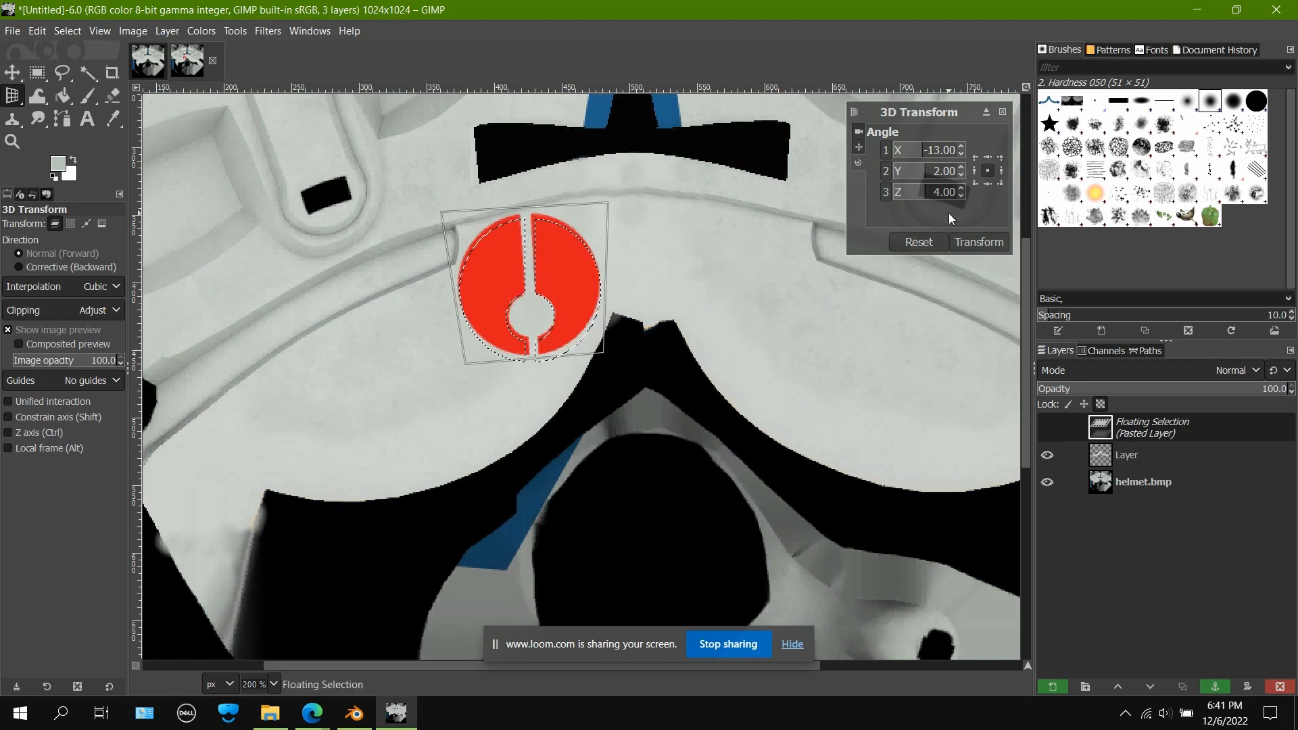
pyautogui.click(979, 242)
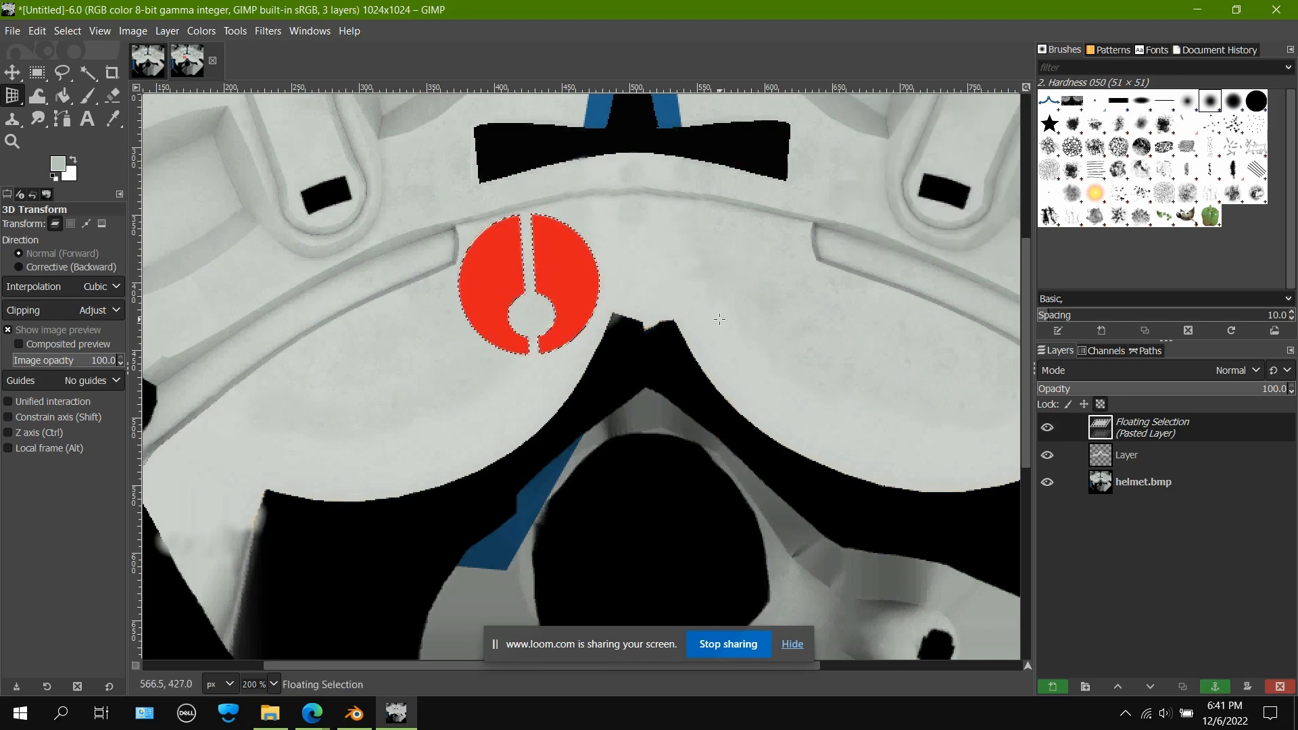
# Step: Rotate the logo by about -6.5 degrees so it follows the curve of the helmet
pyautogui.hotkey('shift', 'r')
pyautogui.click(567, 356)
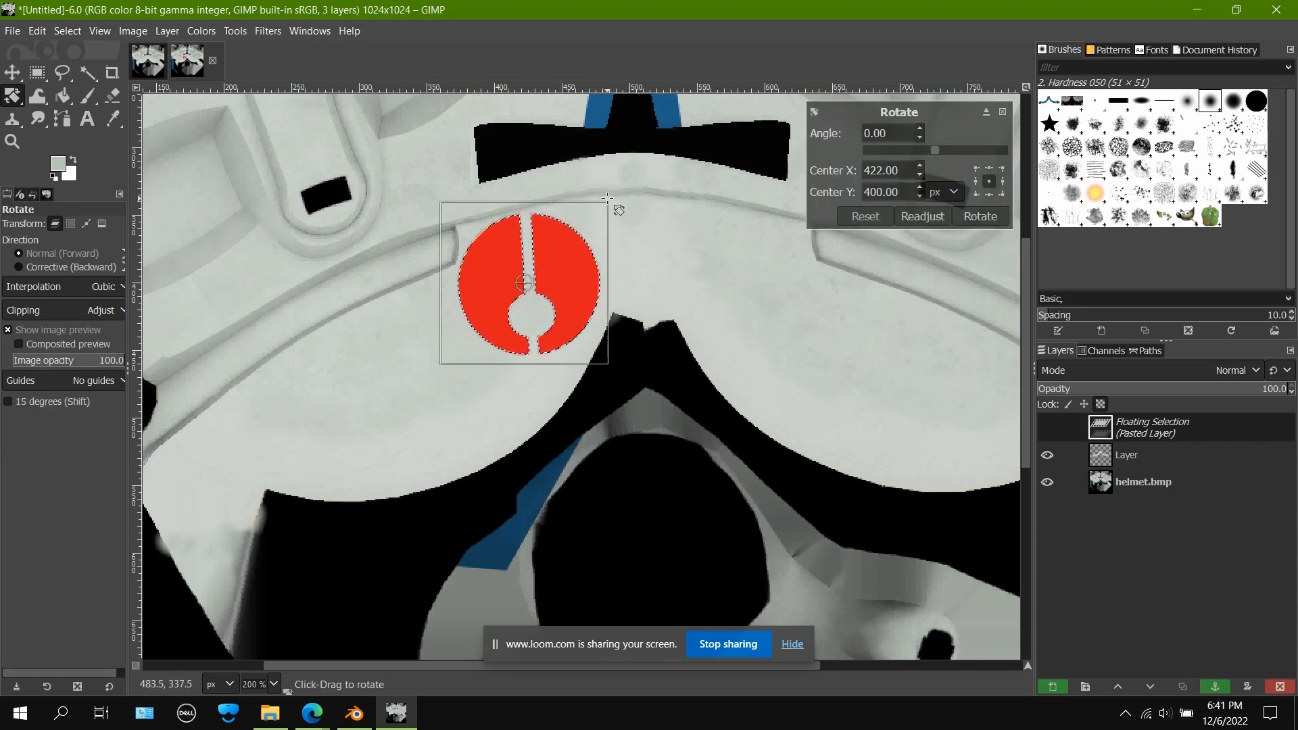
pyautogui.moveTo(608, 197); pyautogui.dragTo(603, 190)
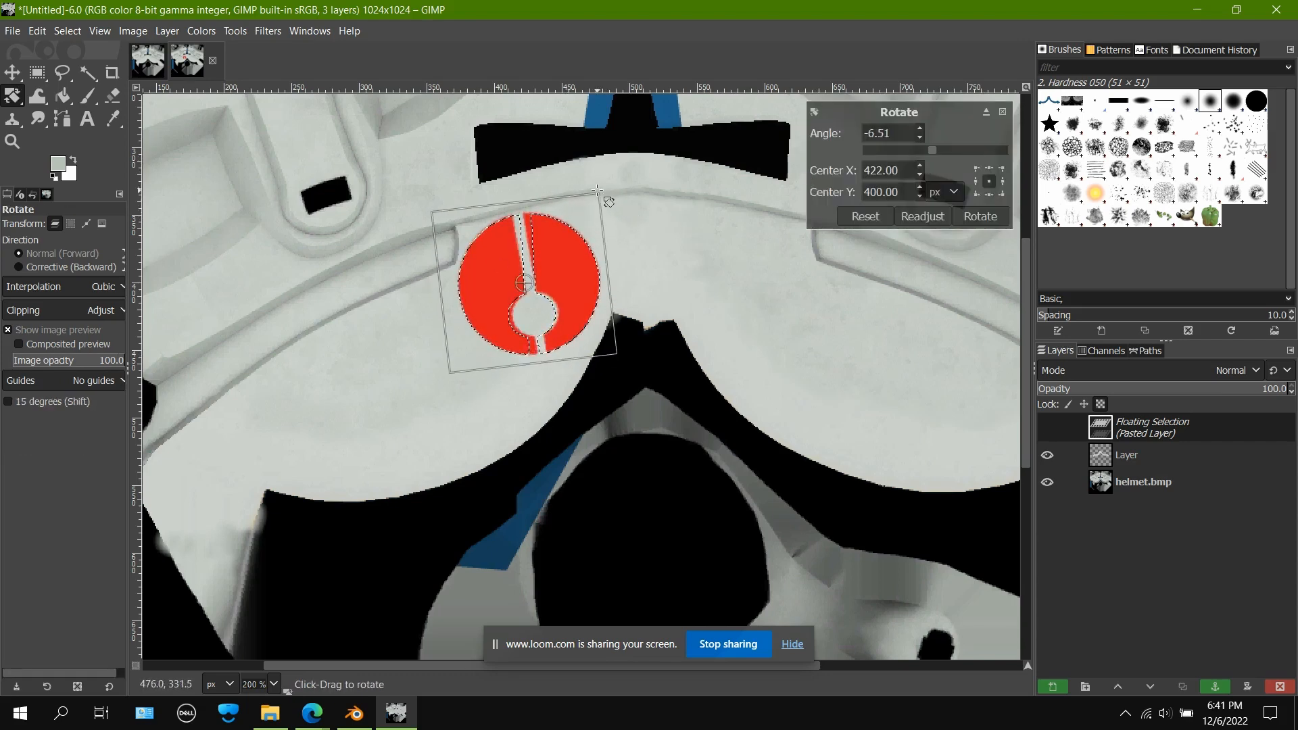
pyautogui.press('Return')
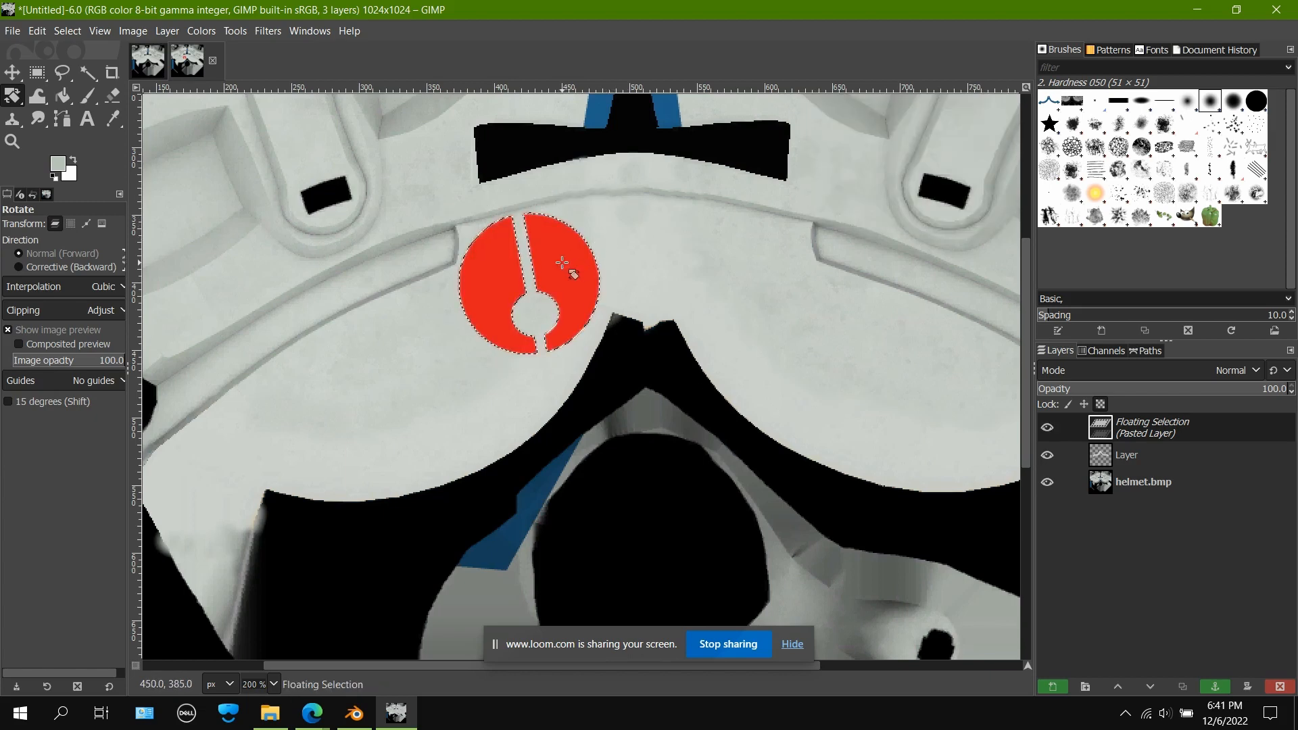
# Step: Switch to Edge to examine a reference image of 91st recon troopers, and return to GIMP
pyautogui.click(166, 31)
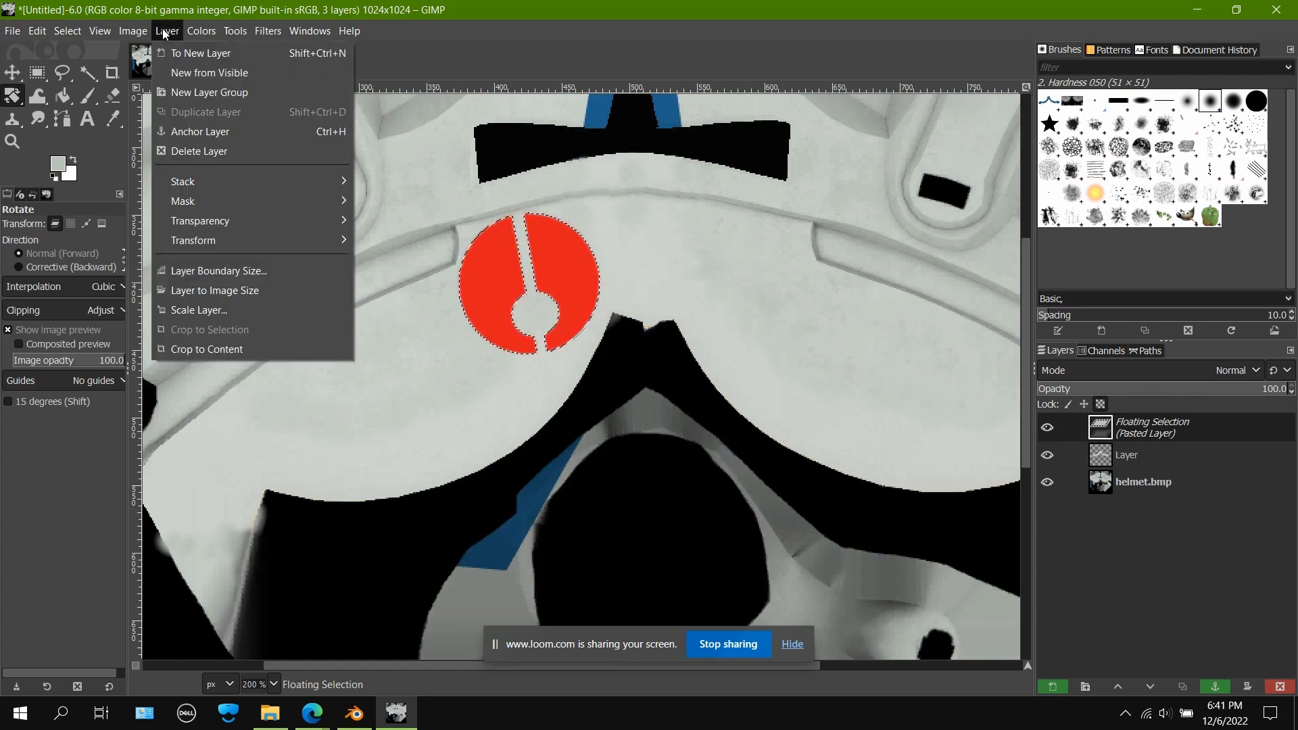
pyautogui.click(313, 715)
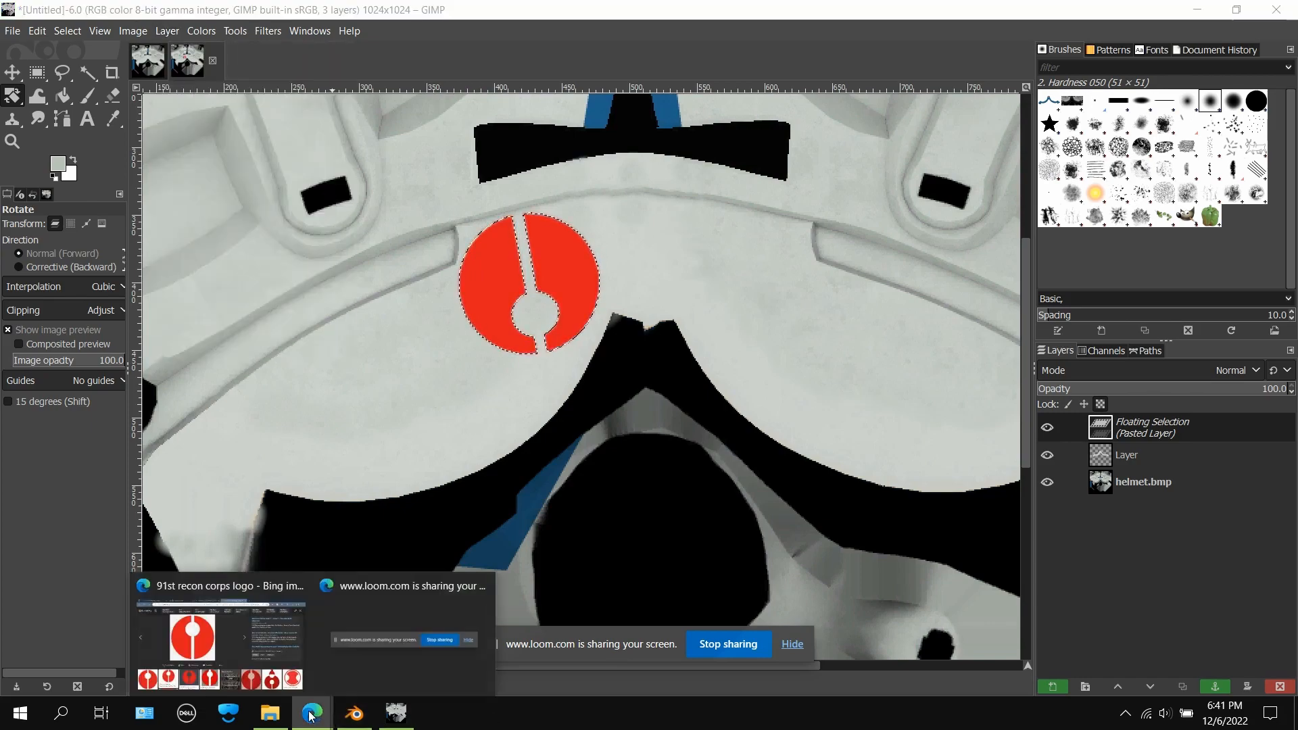
pyautogui.click(220, 651)
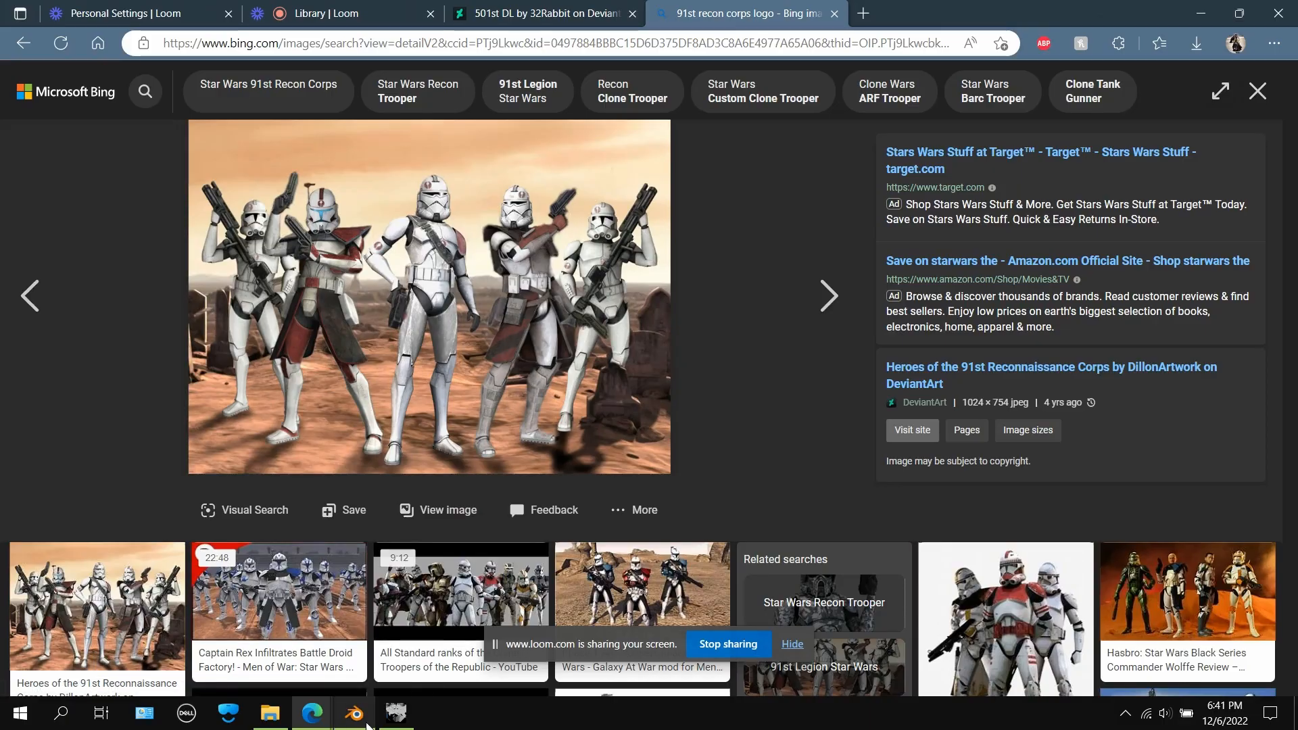
pyautogui.click(396, 713)
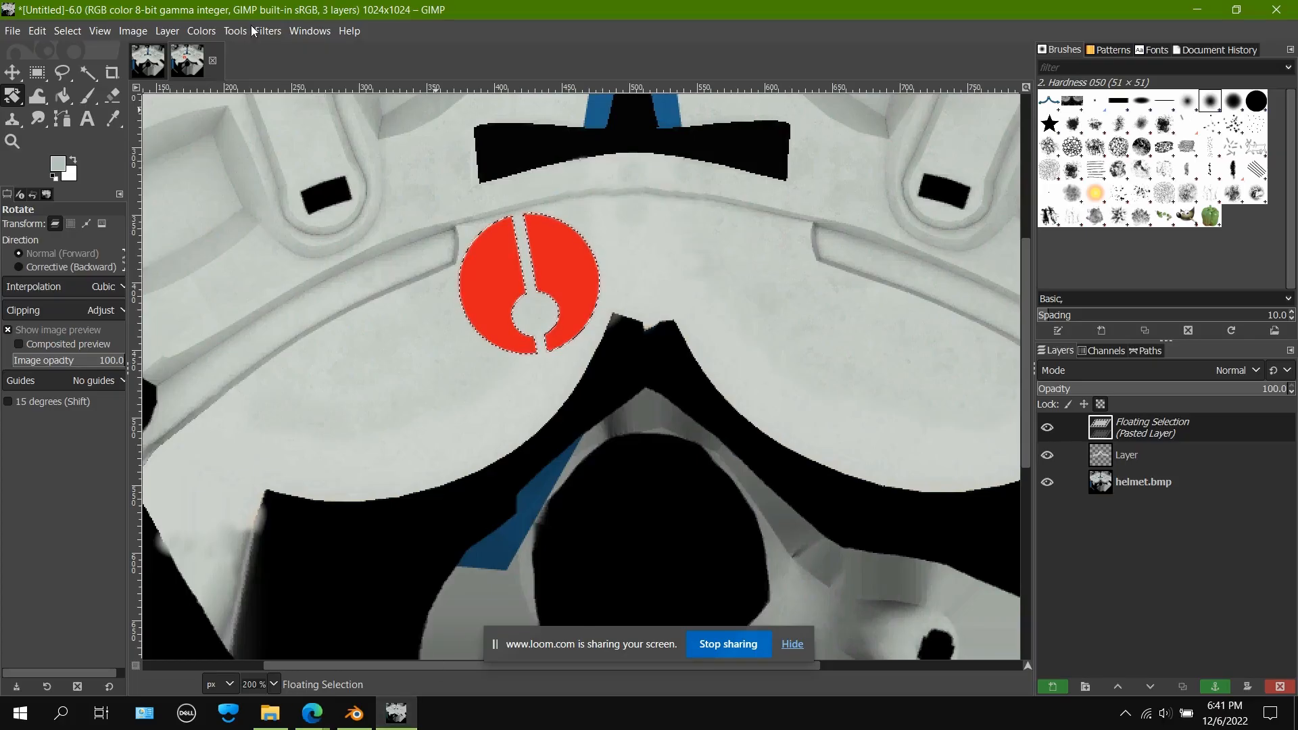
pyautogui.click(197, 33)
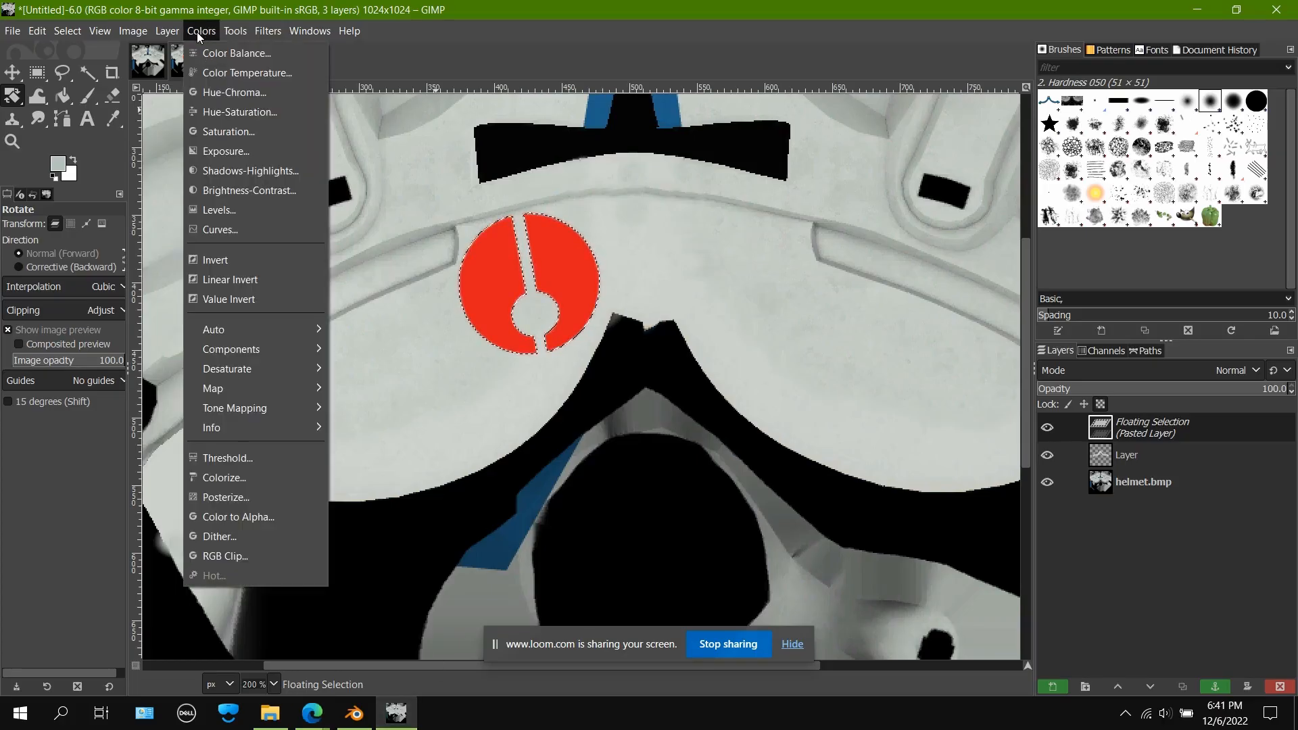
pyautogui.click(246, 73)
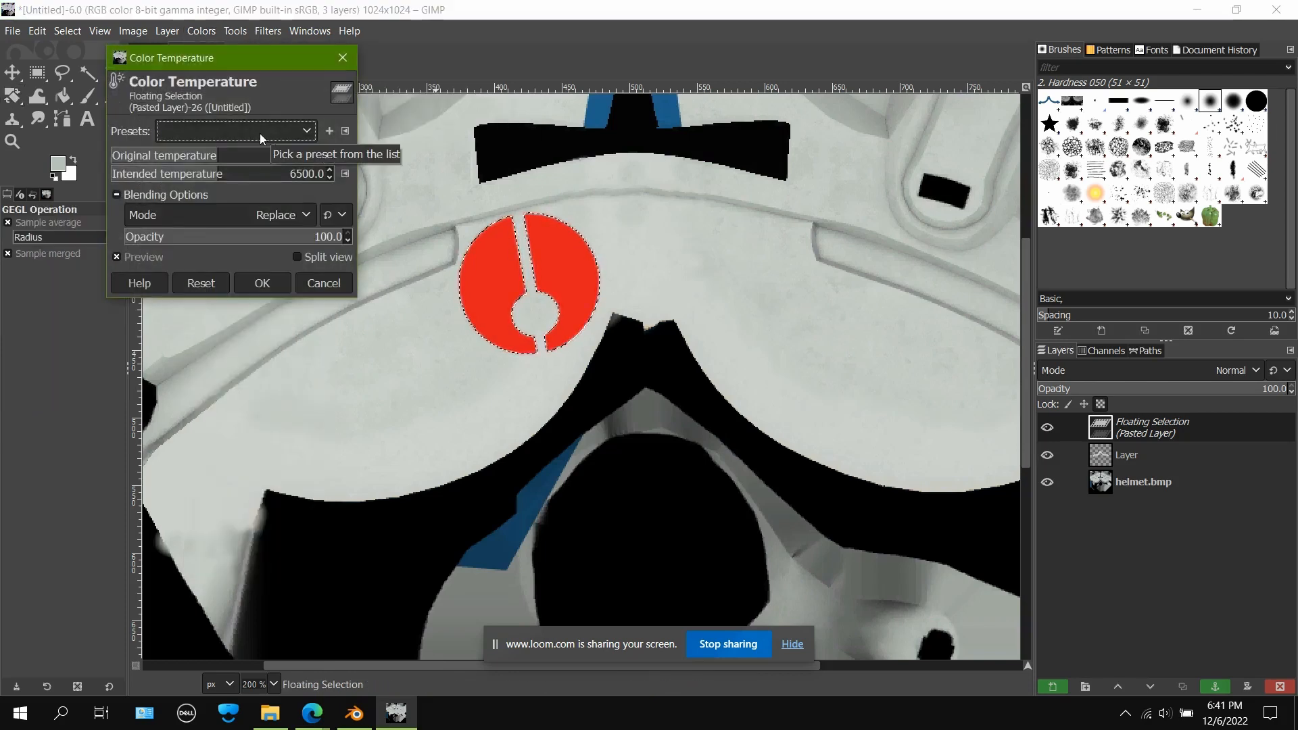
pyautogui.click(342, 59)
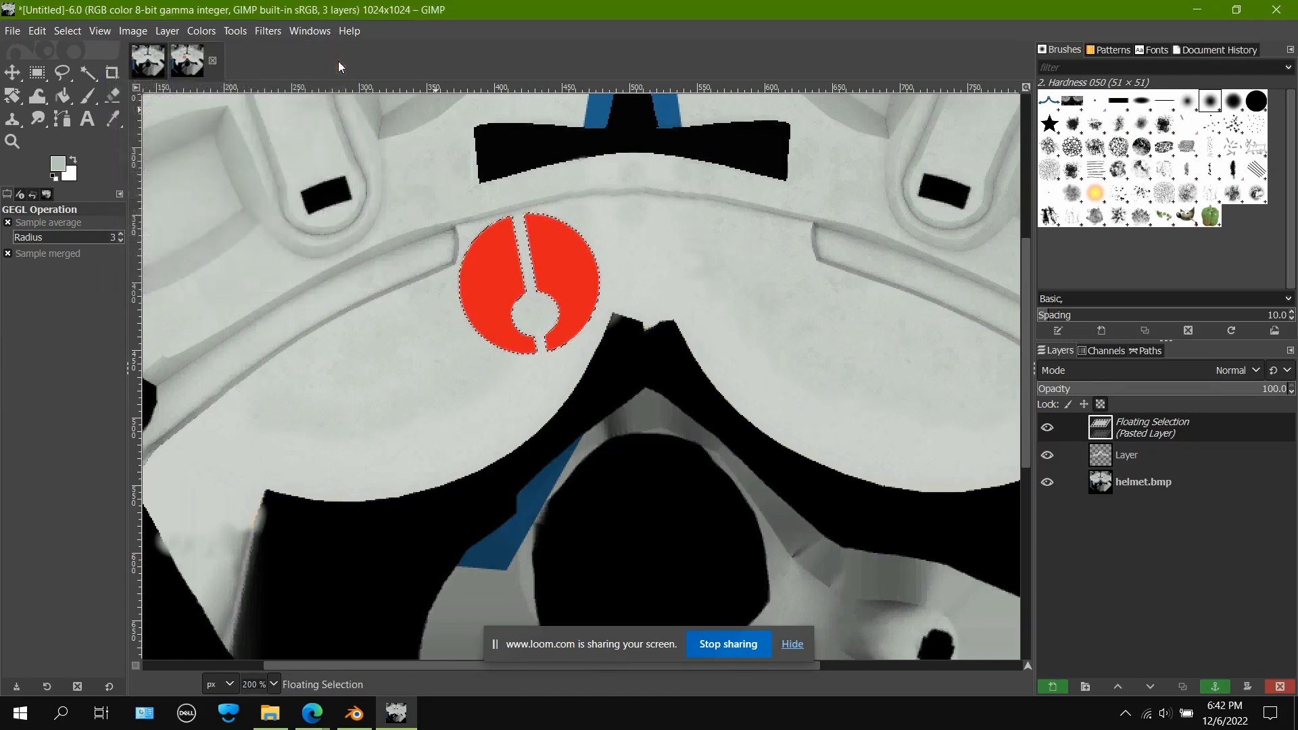
# Step: Darken the red logo with Hue-Chroma, setting hue to 1.05, chroma to -43.02 and lightness to -26.74
pyautogui.click(200, 31)
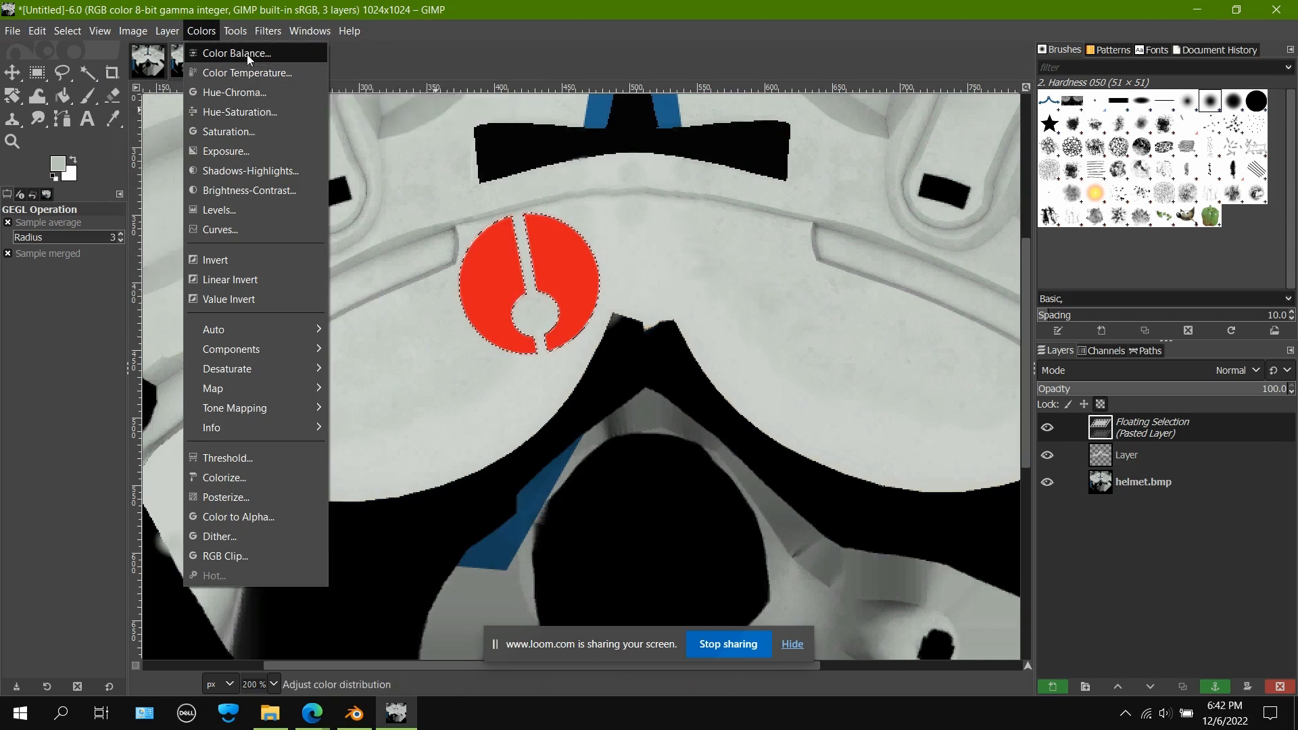
pyautogui.click(246, 93)
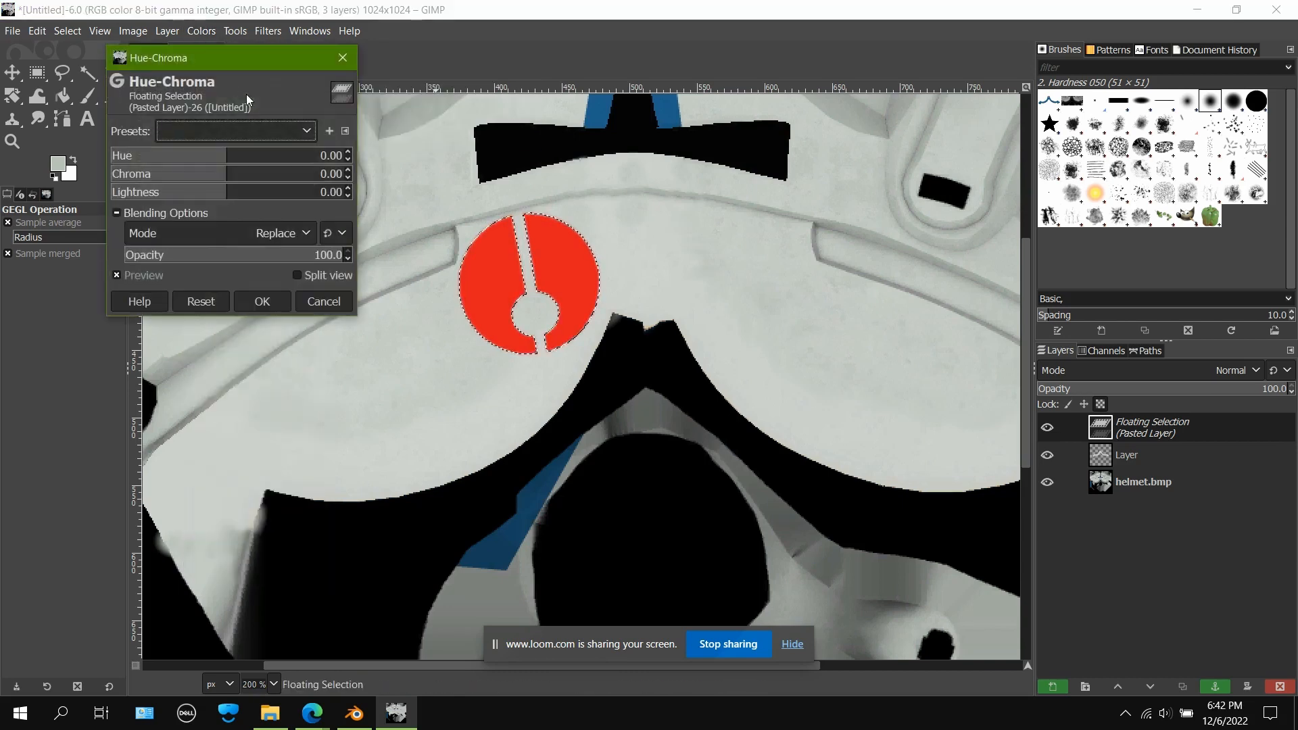
pyautogui.moveTo(227, 157); pyautogui.dragTo(196, 200)
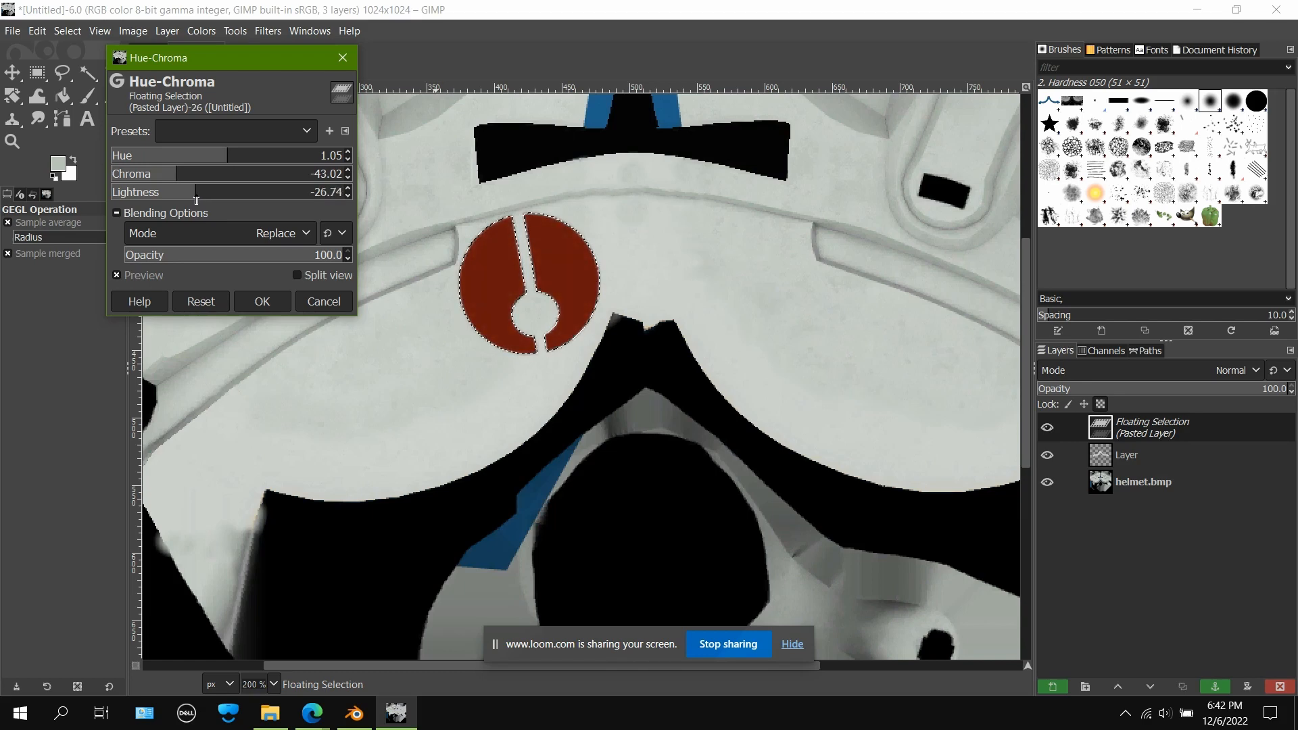
pyautogui.click(261, 304)
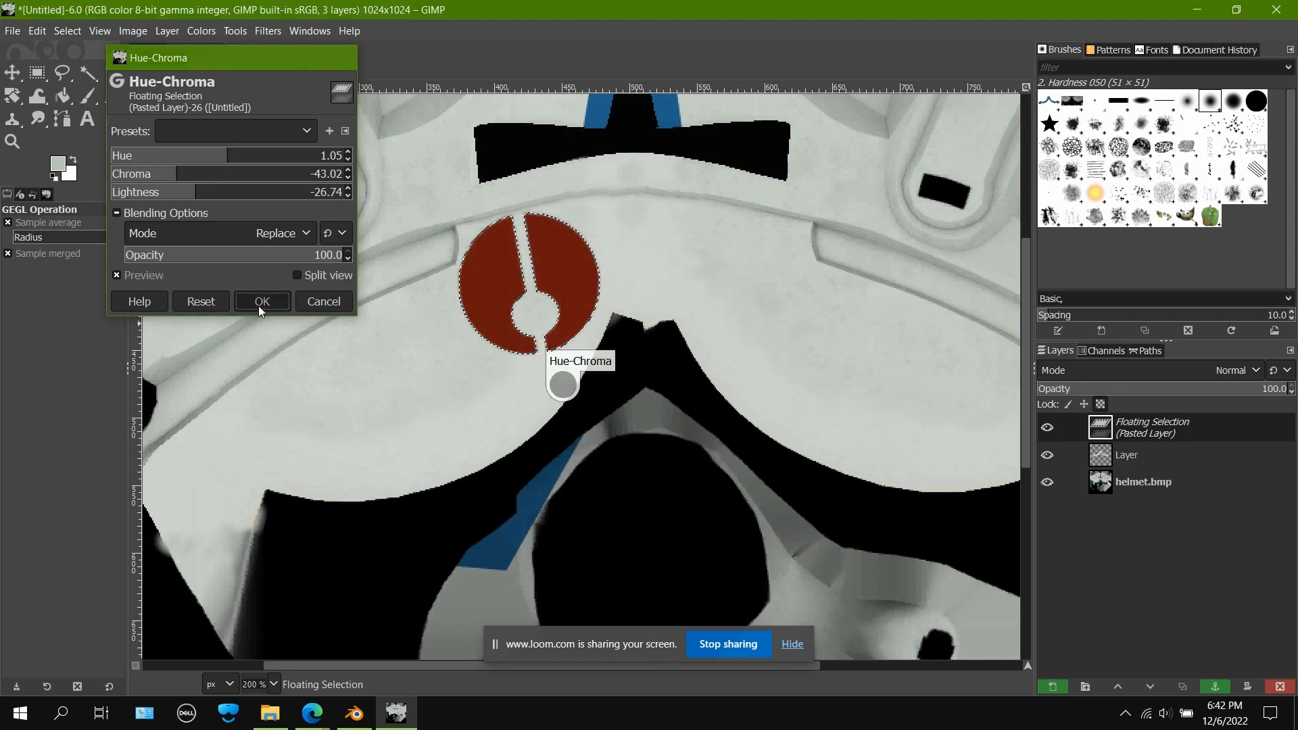
pyautogui.press('1')
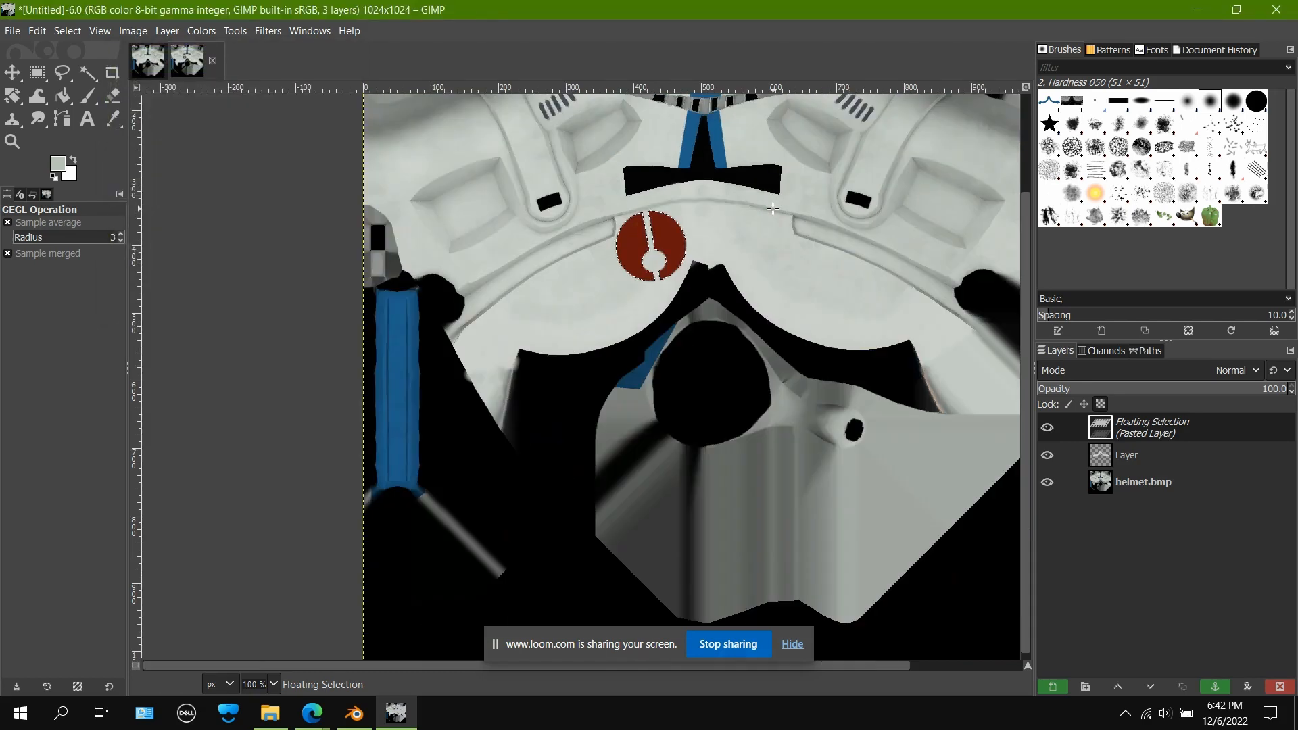
pyautogui.scroll(3, 772, 208)
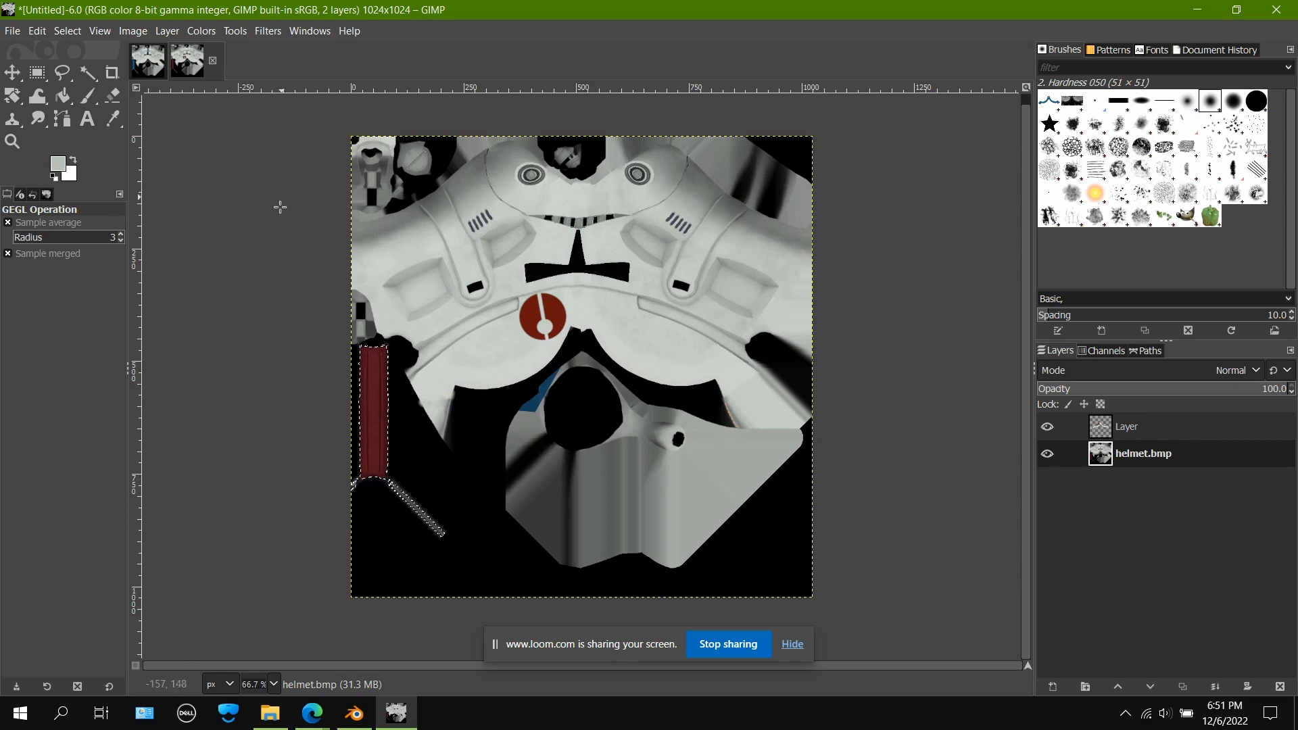
pyautogui.click(12, 31)
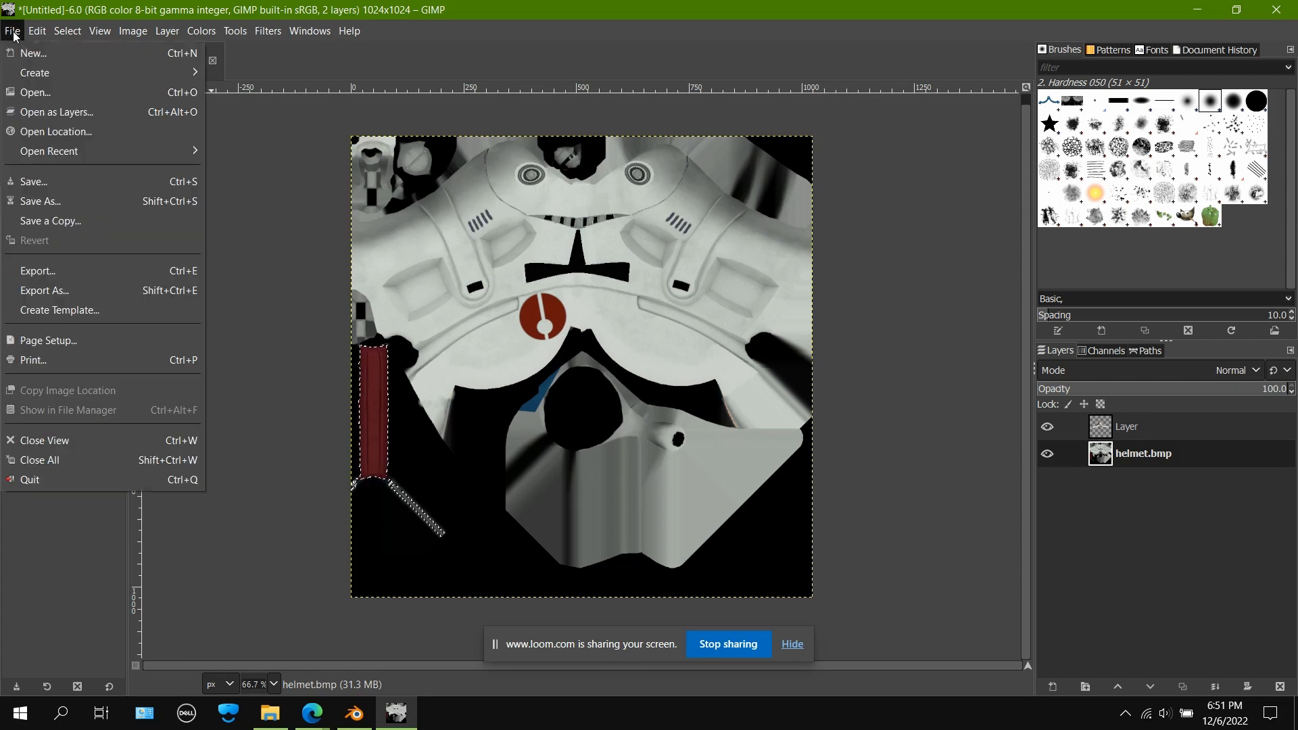
pyautogui.click(55, 203)
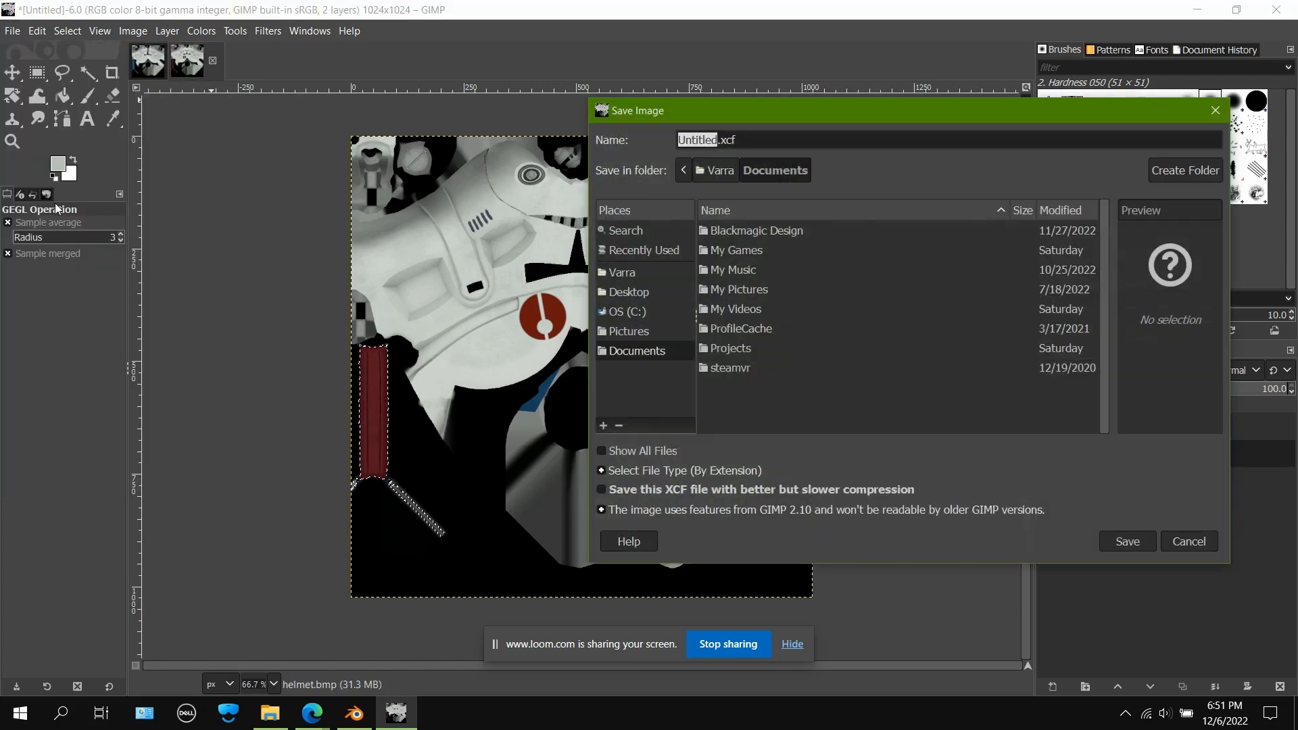
pyautogui.click(638, 311)
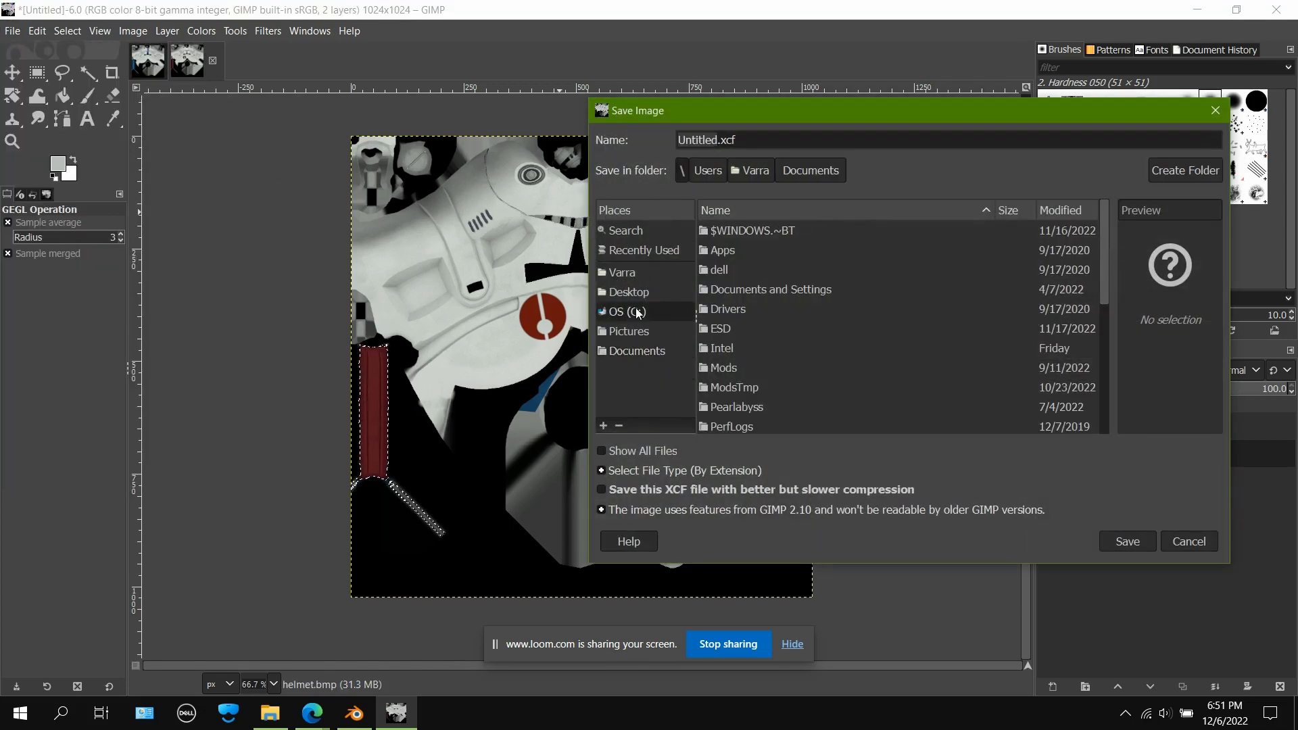
pyautogui.click(645, 291)
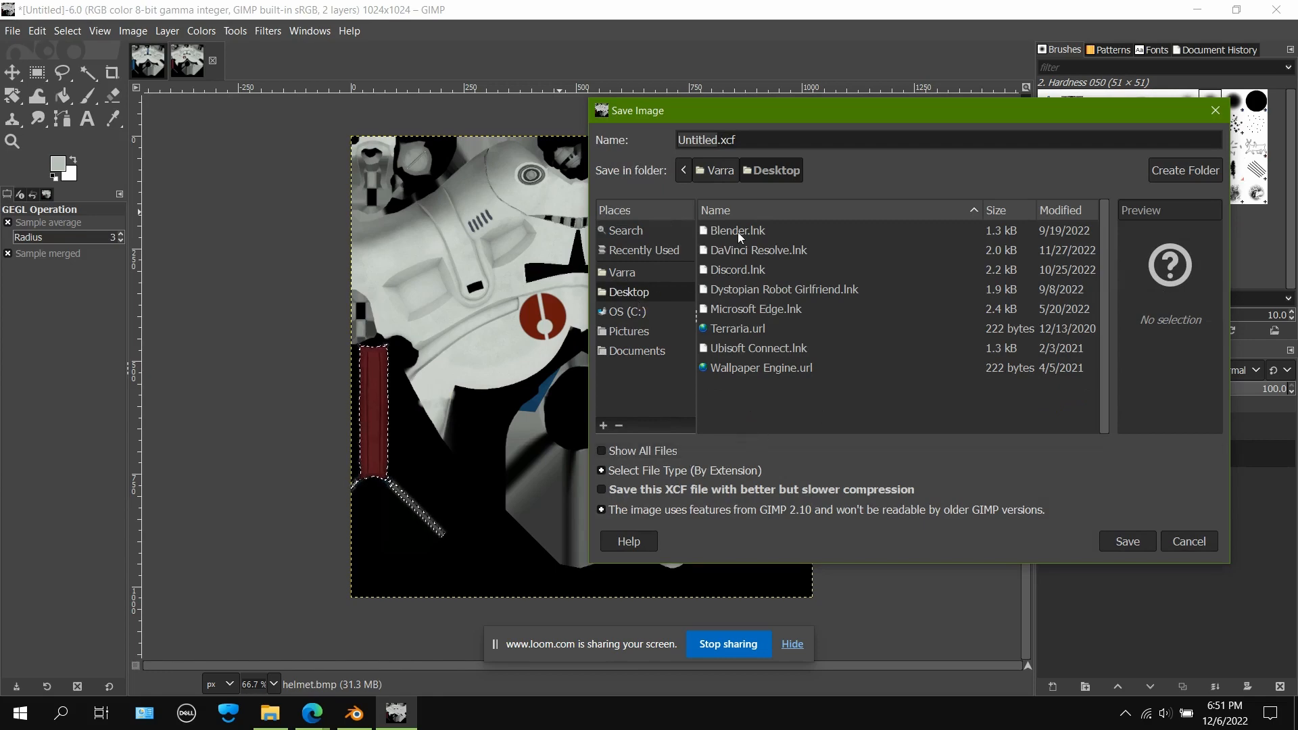
pyautogui.click(1193, 541)
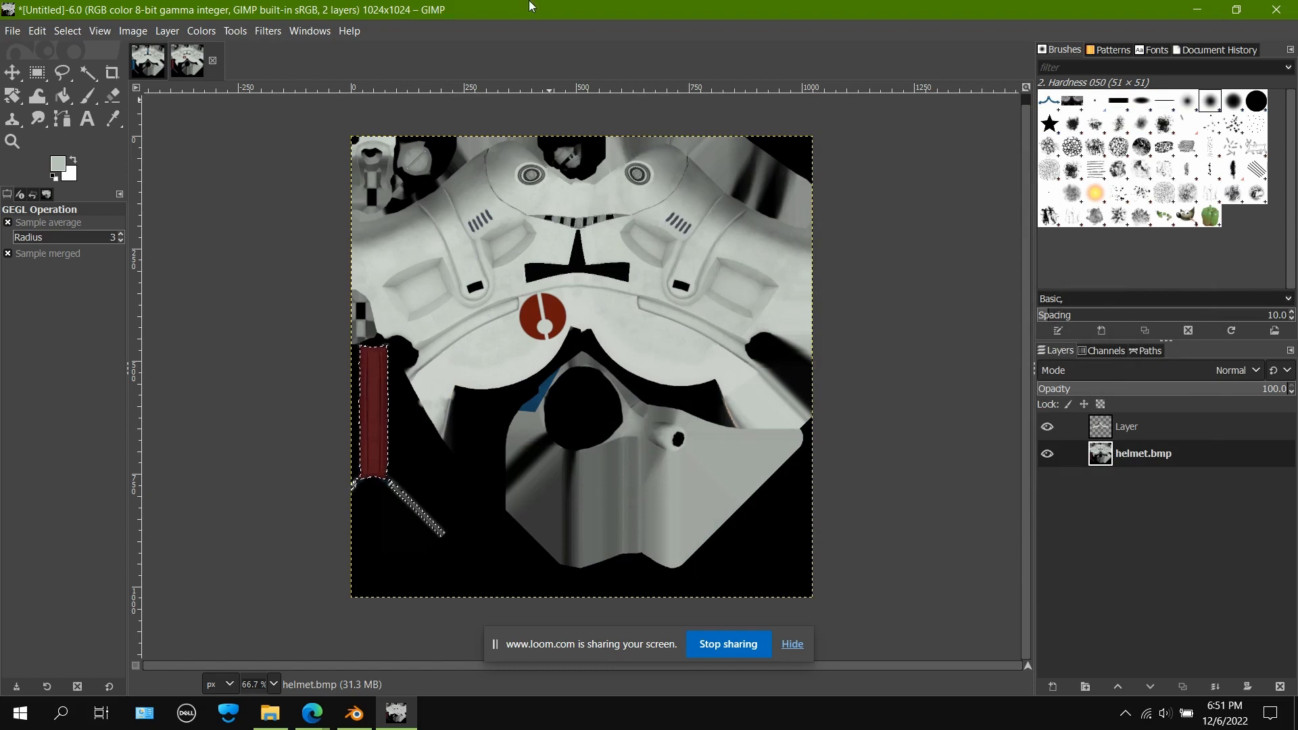
# Step: Start exporting the edited helmet texture and choose PNG image as the file type
pyautogui.click(12, 30)
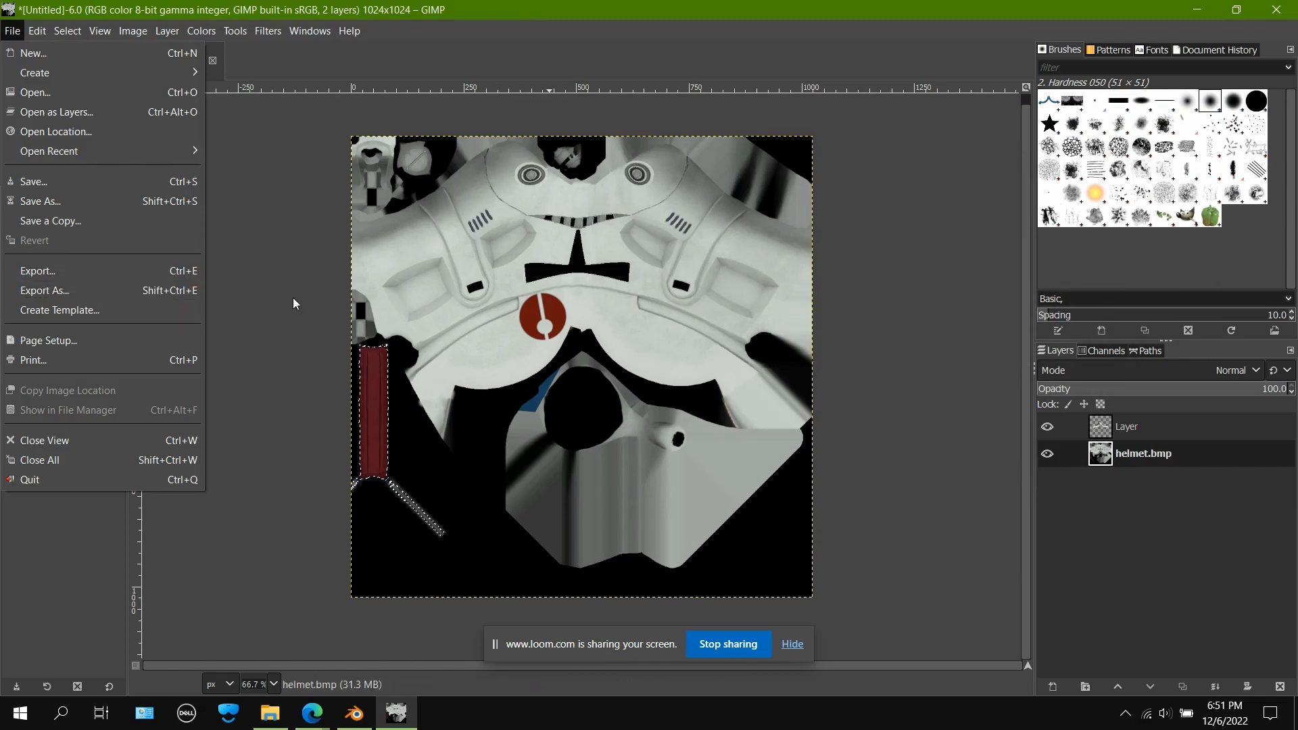
pyautogui.click(46, 289)
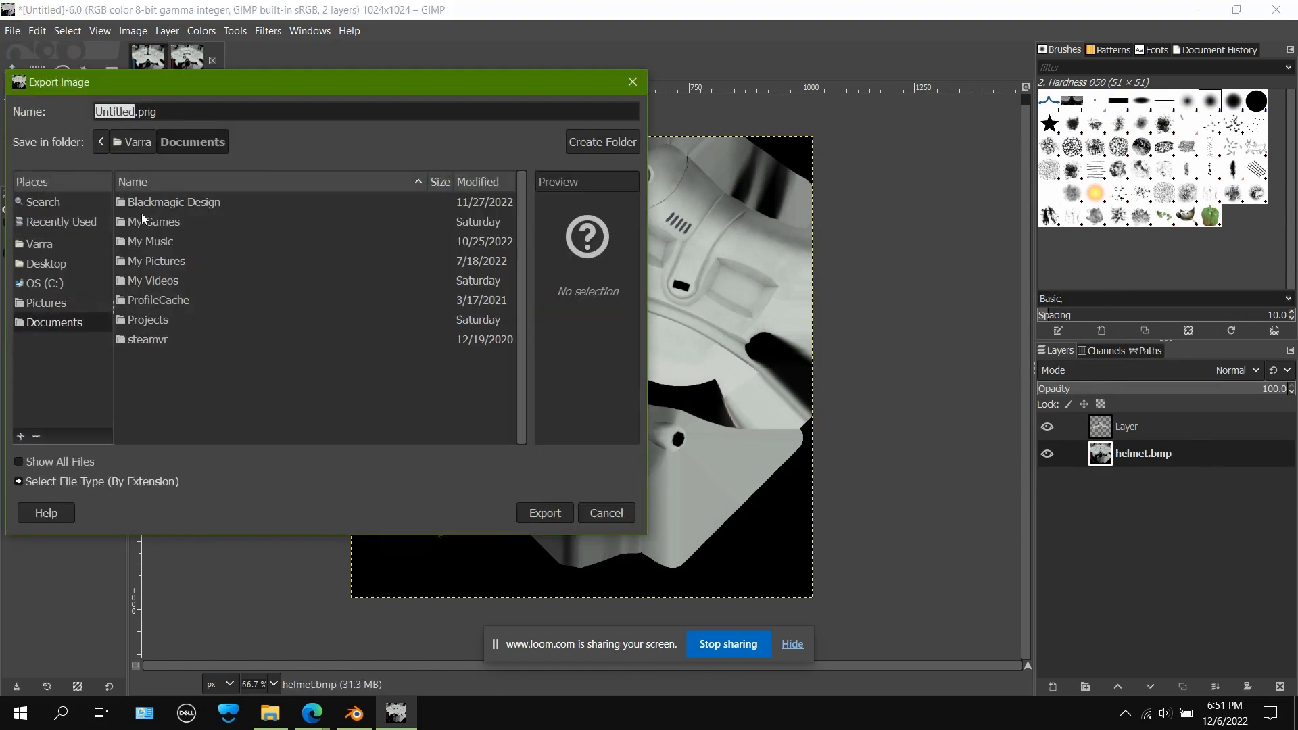
pyautogui.click(50, 247)
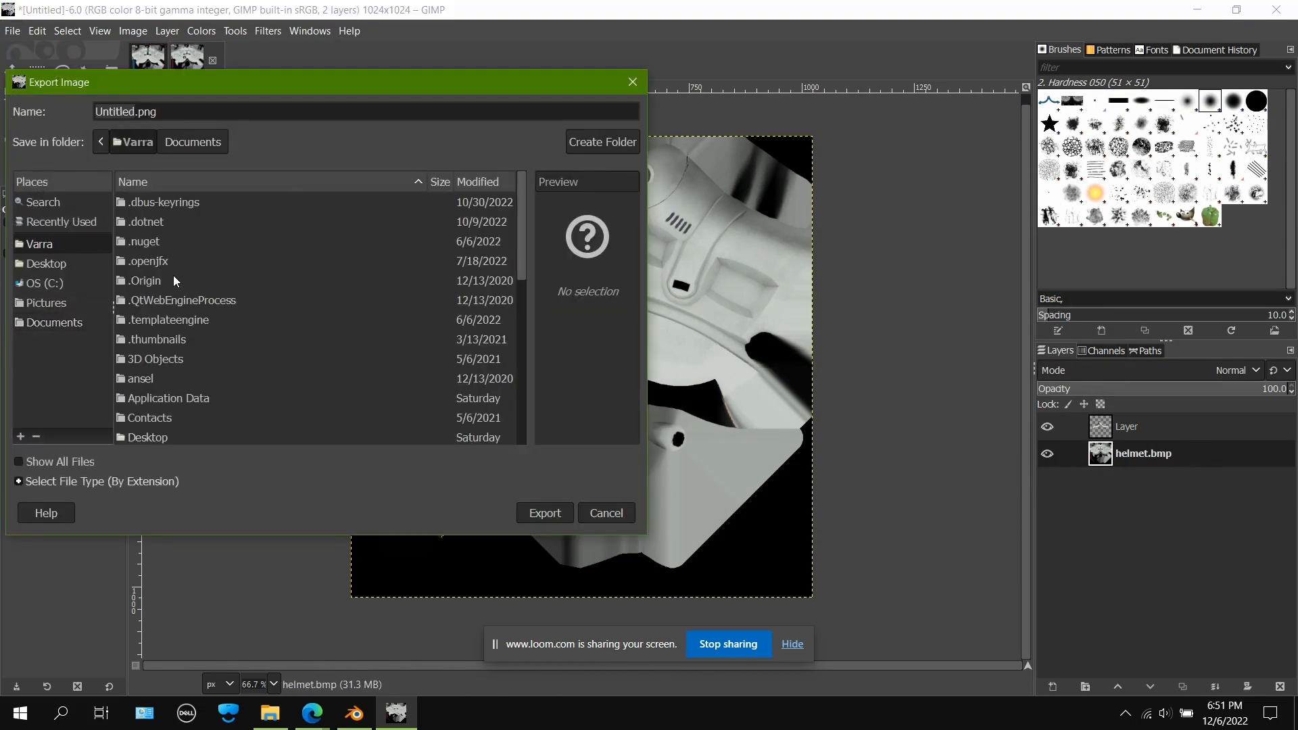
pyautogui.scroll(-5, 160, 423)
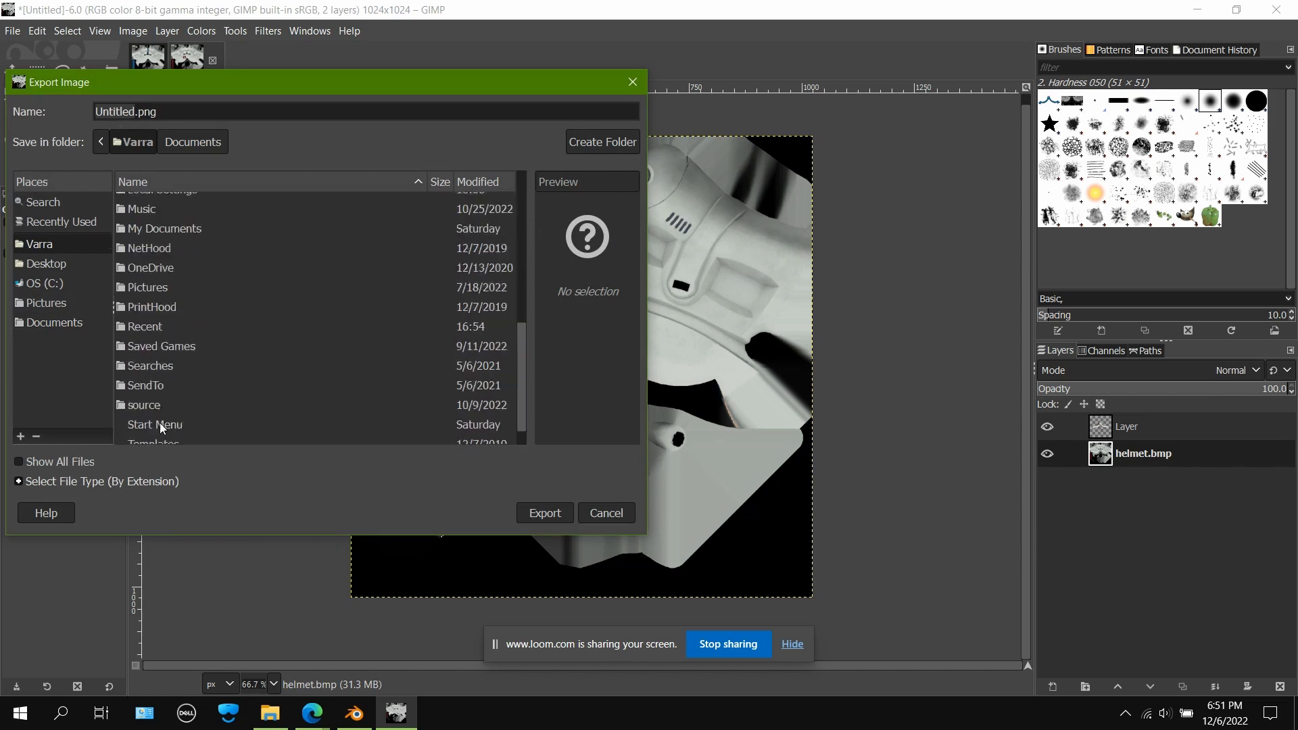
pyautogui.doubleClick(155, 242)
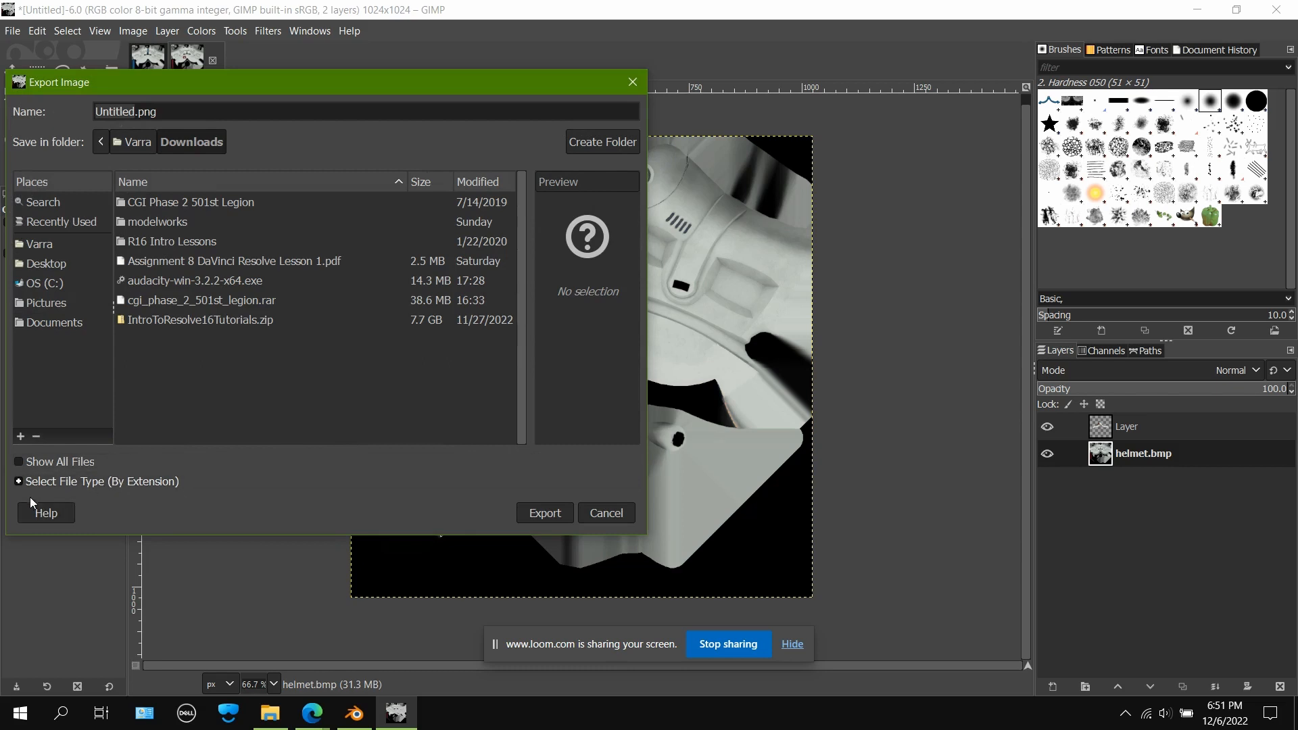
pyautogui.click(19, 482)
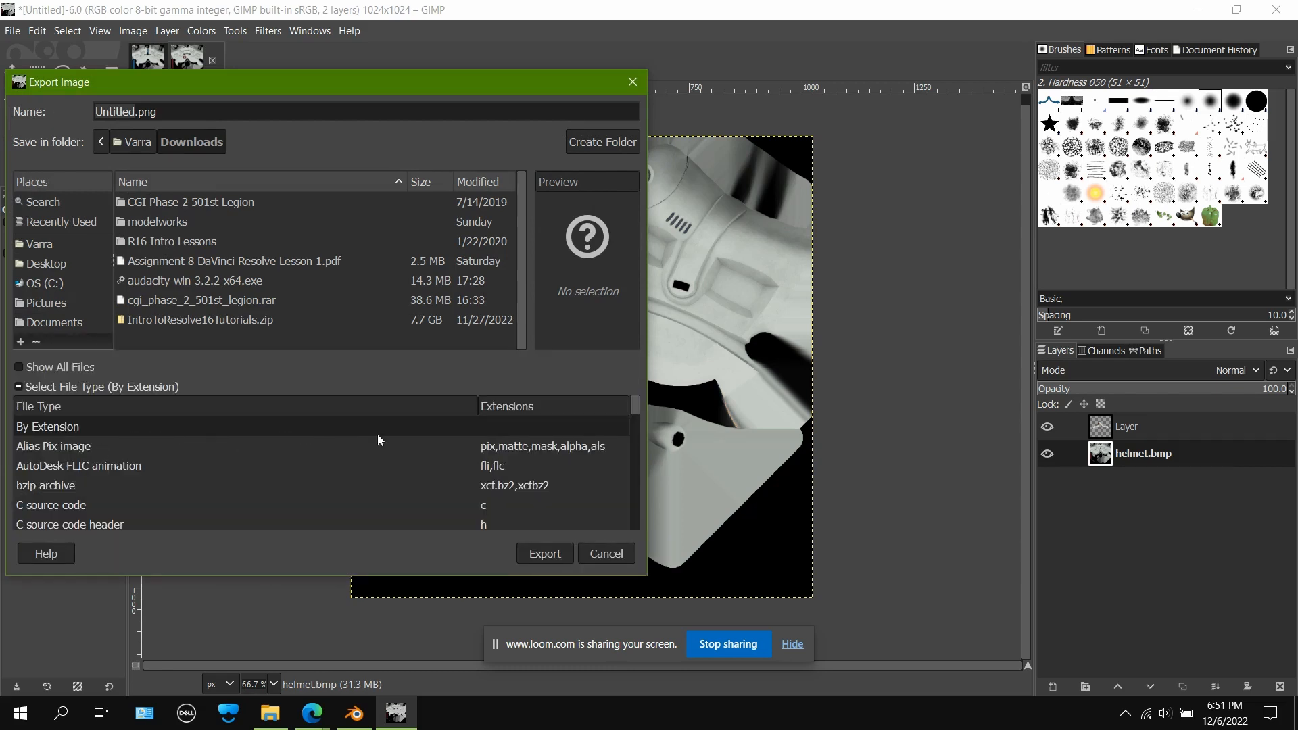
pyautogui.scroll(-5, 521, 474)
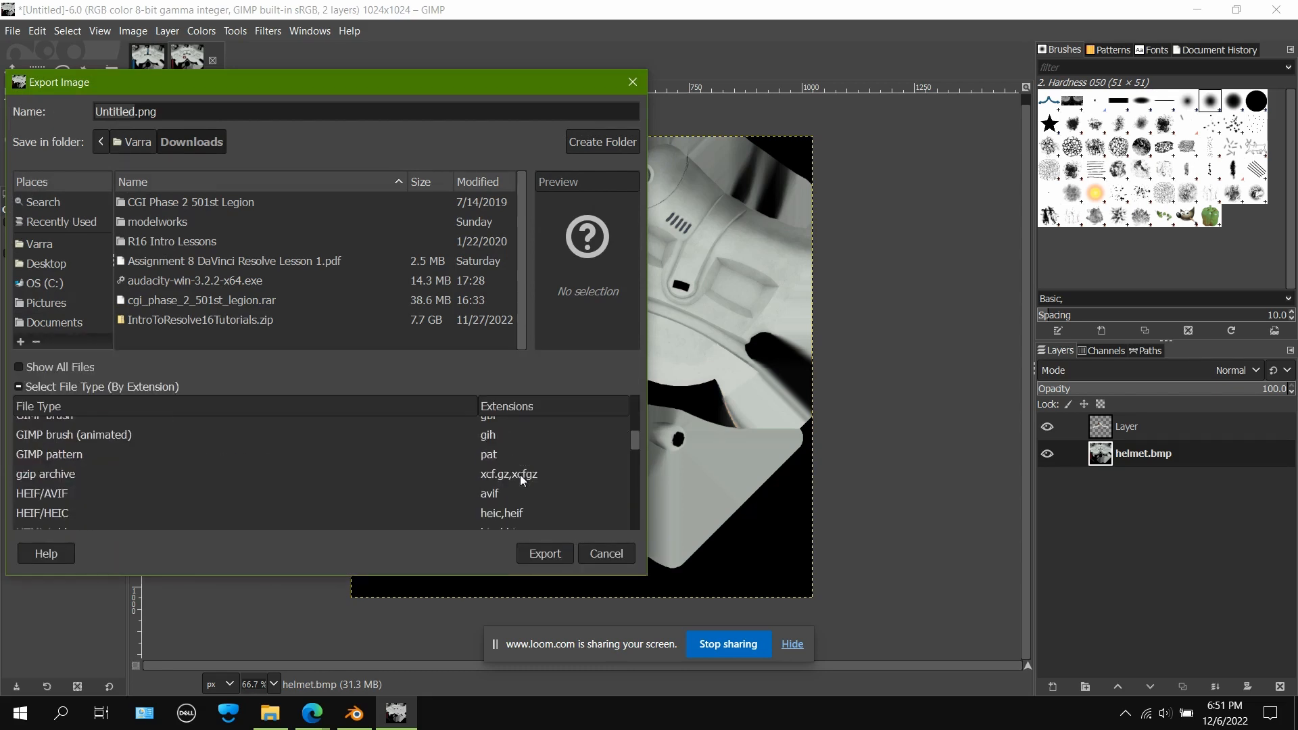
pyautogui.scroll(-3, 521, 479)
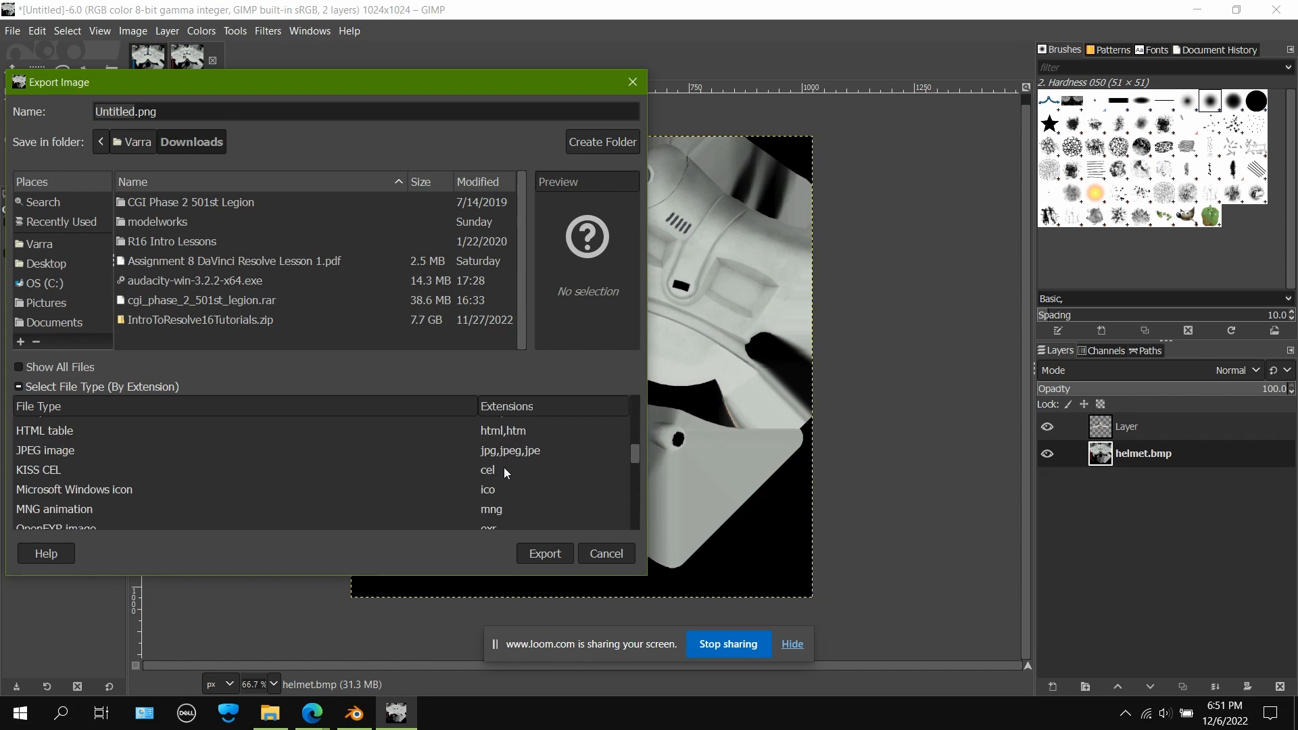
pyautogui.scroll(-3, 491, 447)
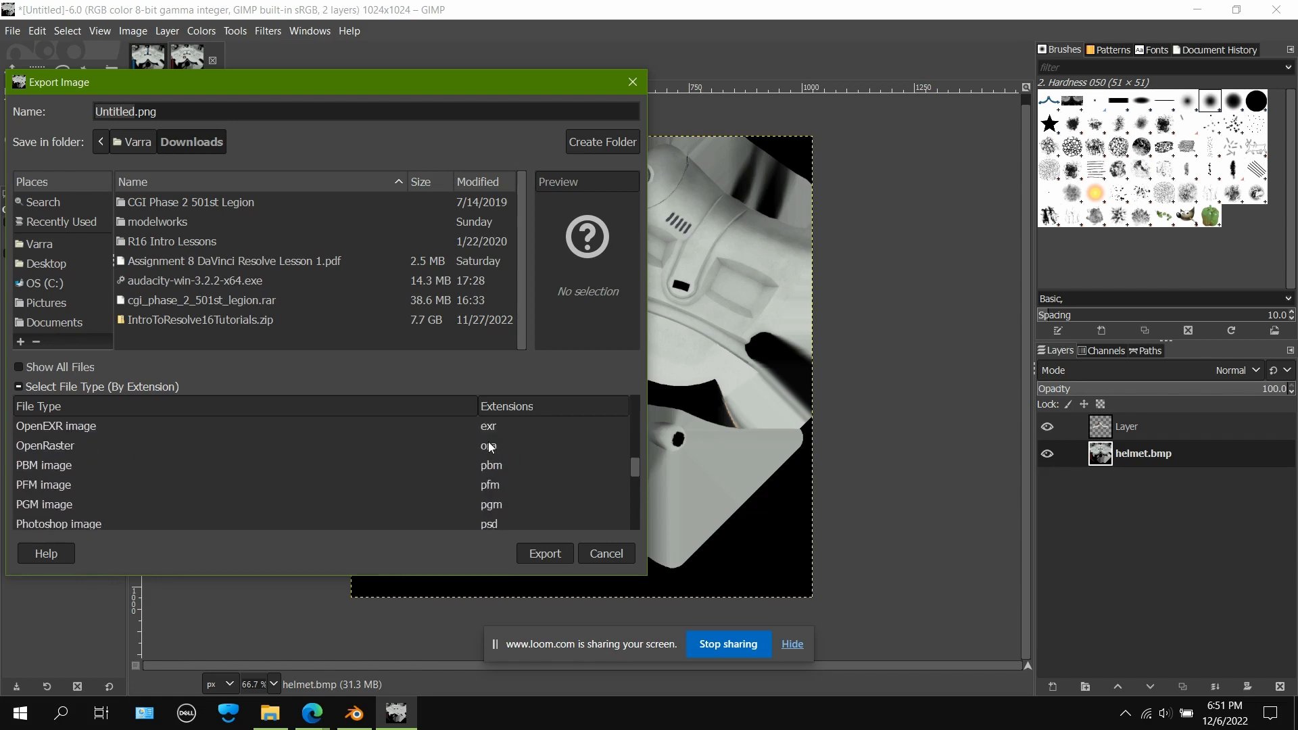
pyautogui.scroll(-3, 178, 478)
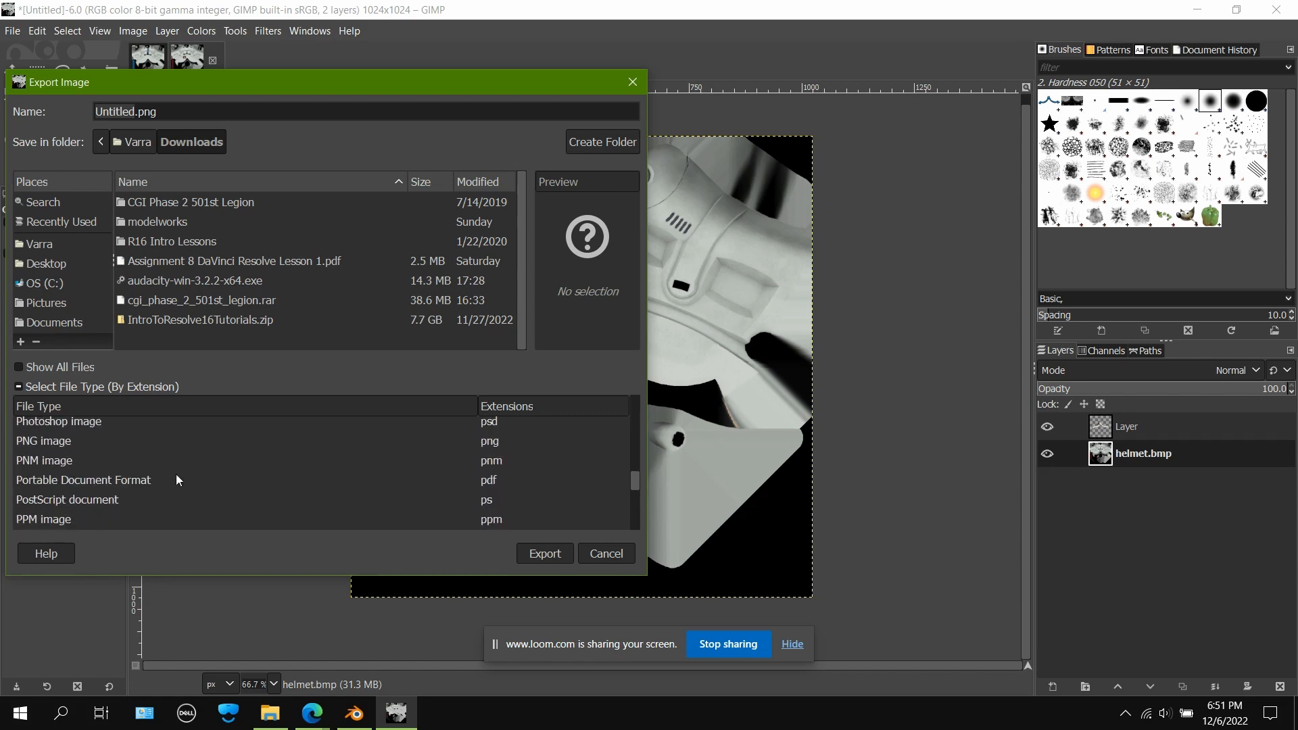
pyautogui.click(277, 443)
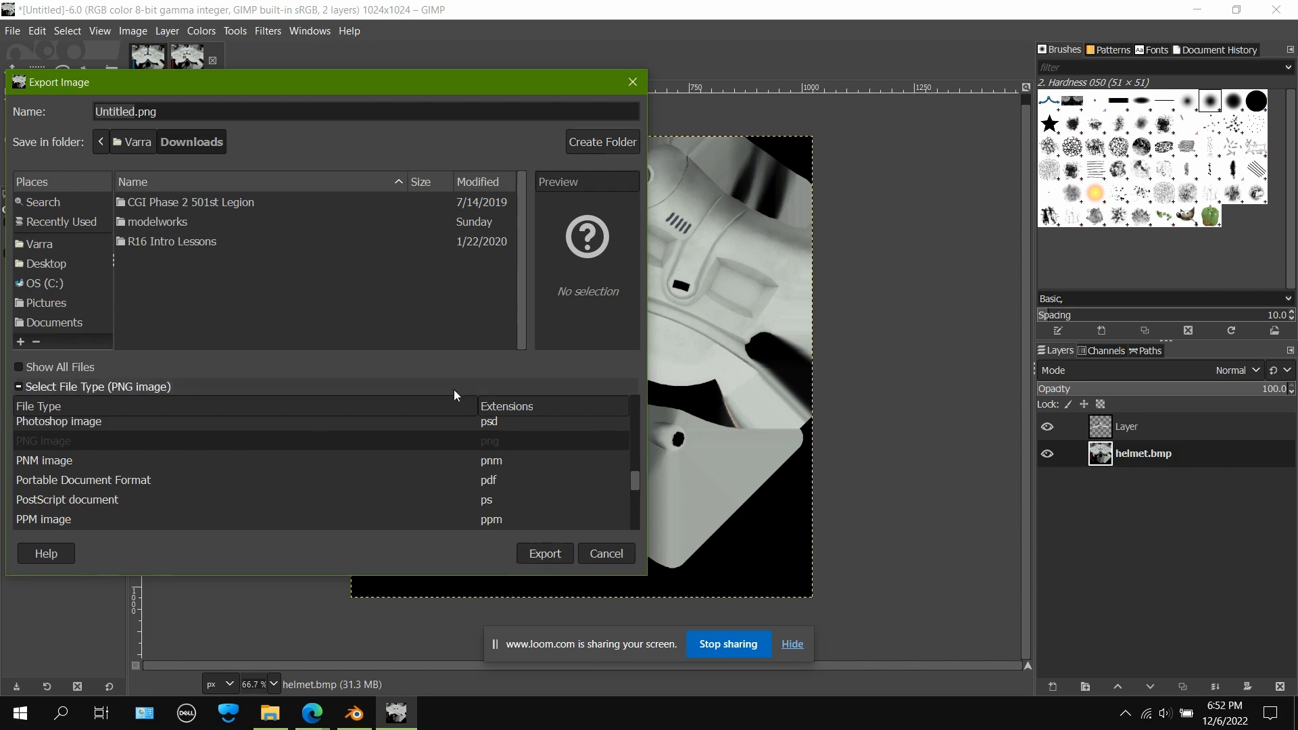
# Step: Export the texture into the user's home folder under the name clonehelmetedited.png
pyautogui.hotkey('alt', 'Up')
pyautogui.doubleClick(120, 112)
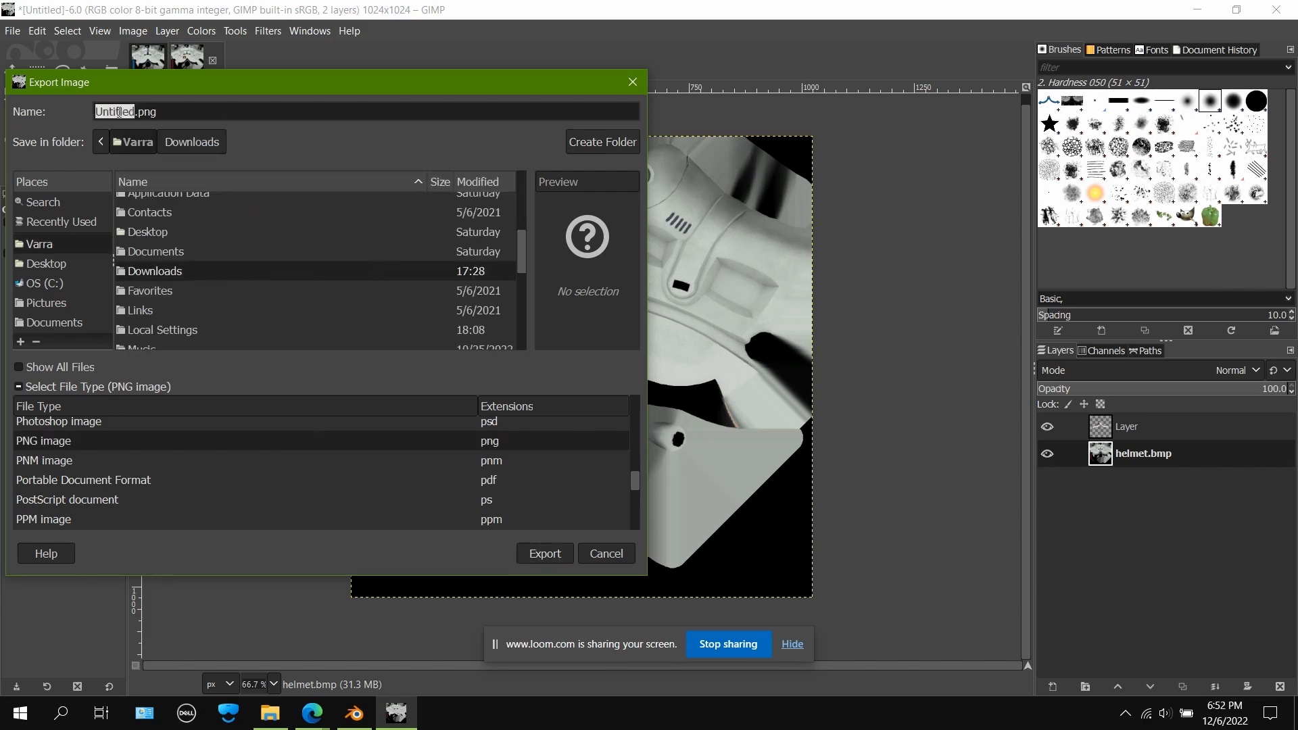
pyautogui.write('clonehelmetedit')
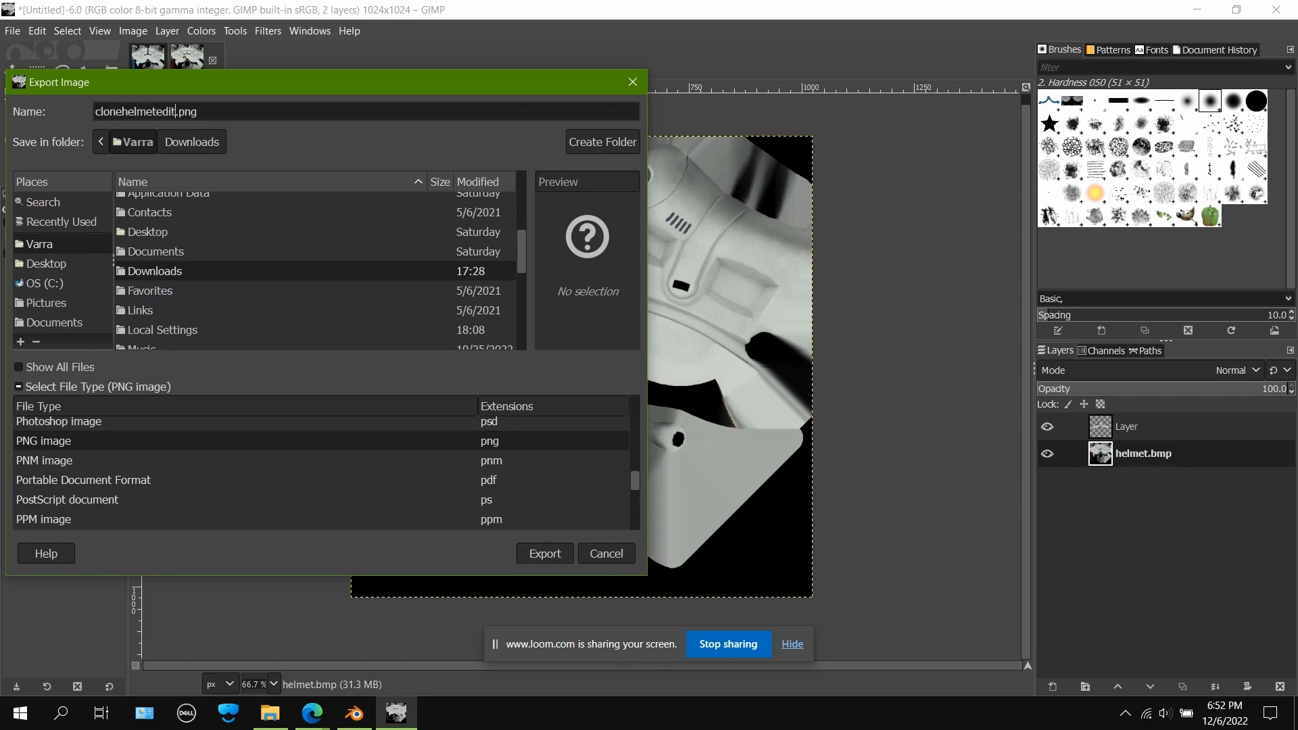
pyautogui.write('ed')
pyautogui.click(545, 553)
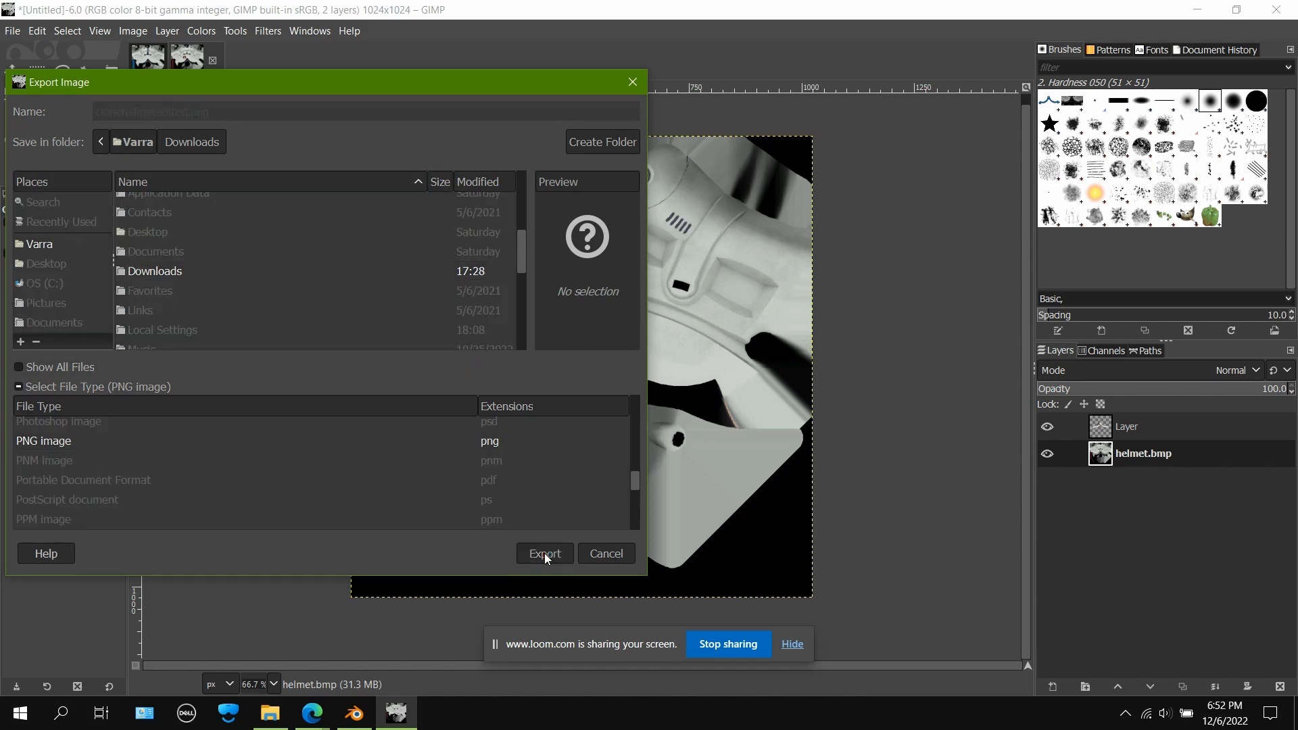
pyautogui.click(690, 555)
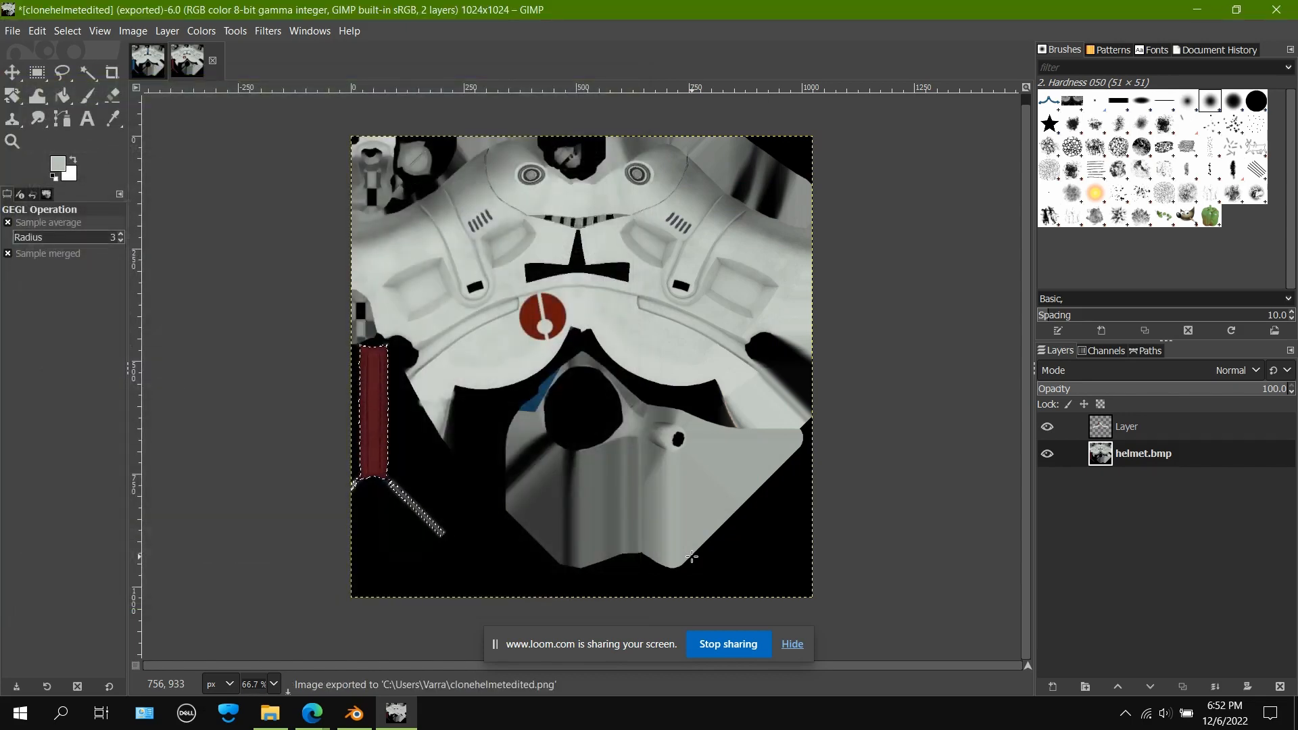
# Step: Switch to Blender and replace the helm material's base texture with clonehelmetedited.png from the home folder
pyautogui.click(354, 713)
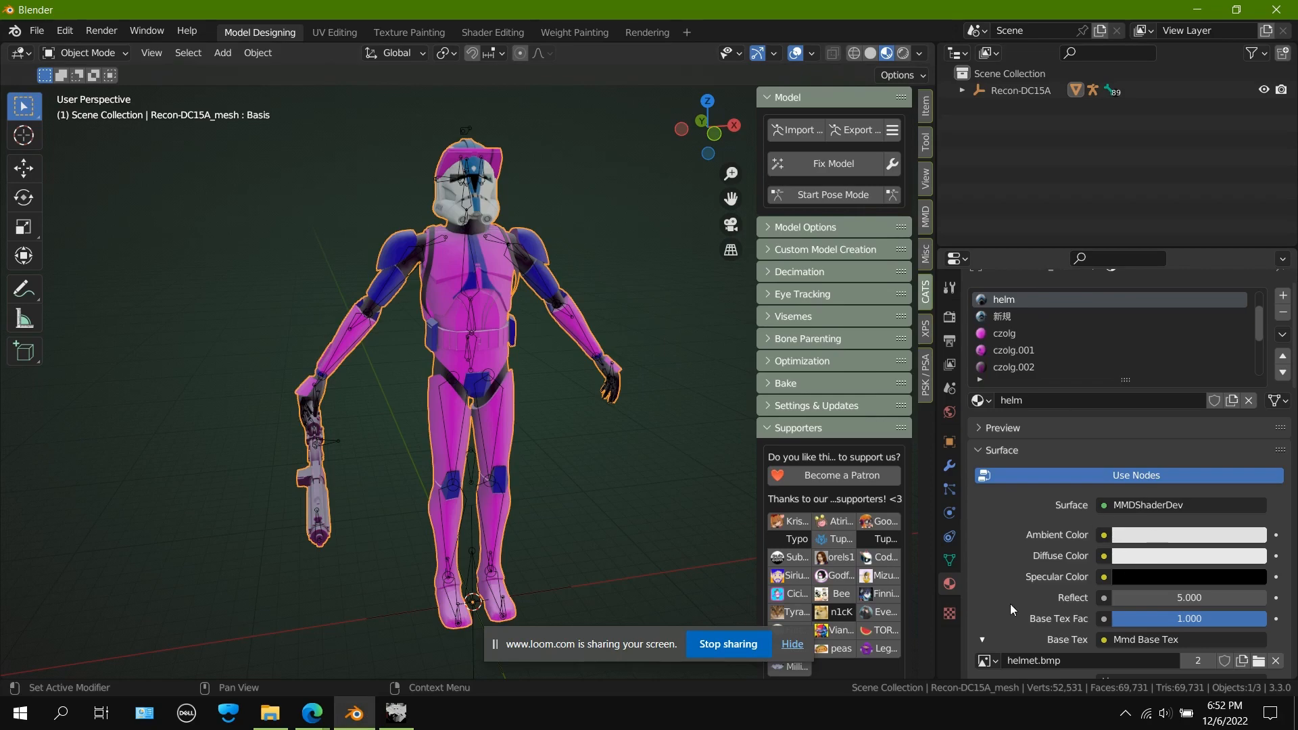
pyautogui.click(1258, 660)
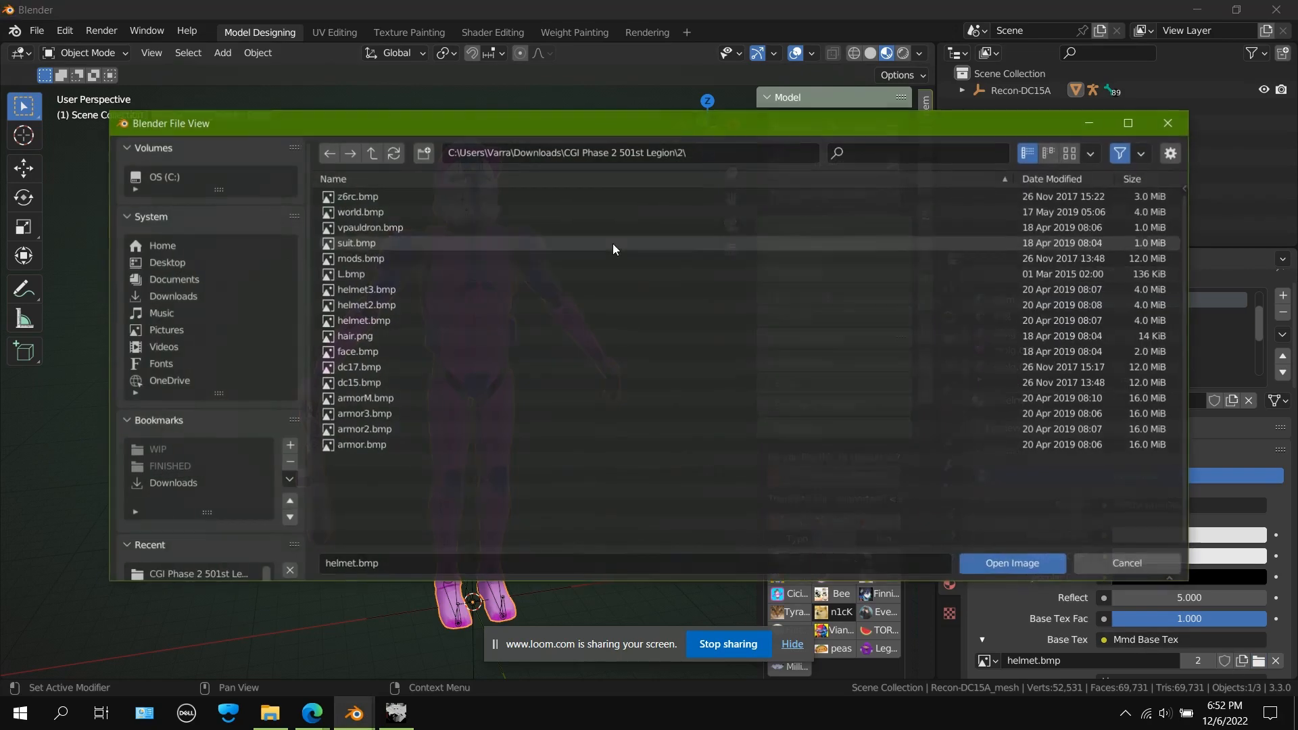
pyautogui.click(371, 153)
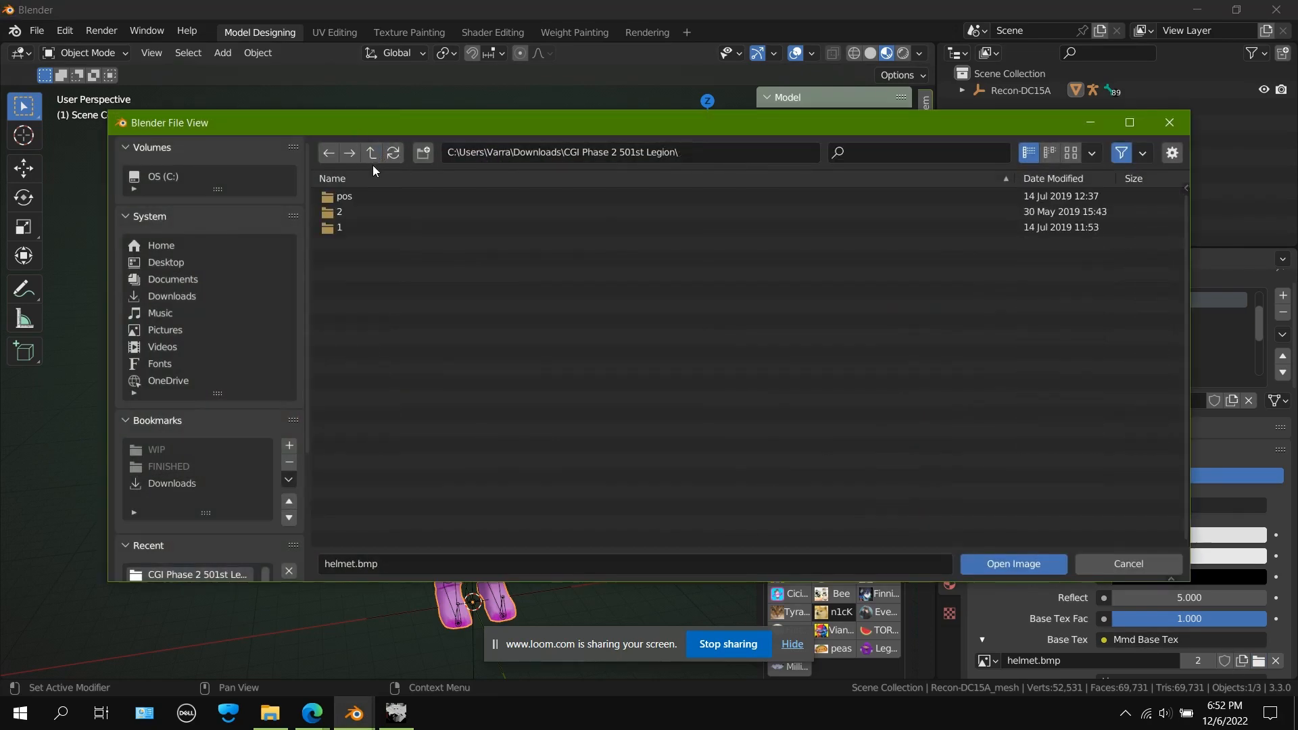
pyautogui.click(372, 153)
pyautogui.click(371, 153)
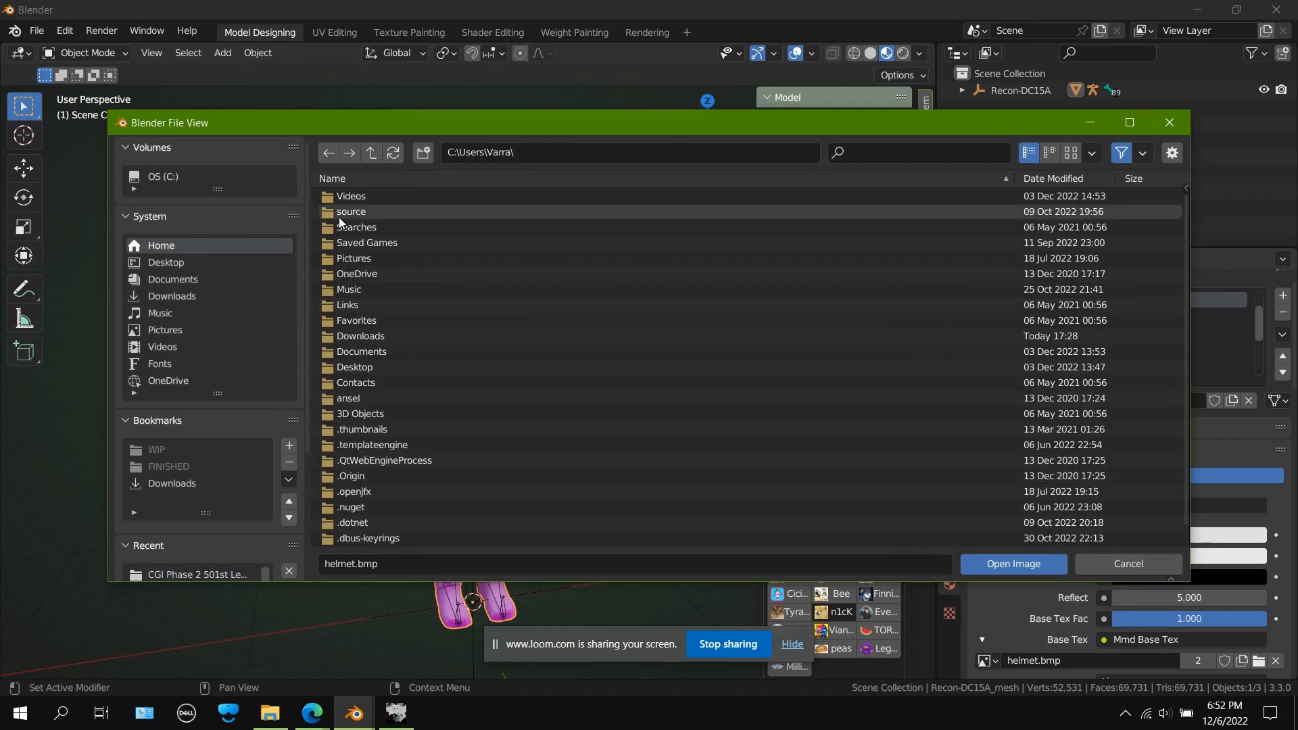
pyautogui.scroll(-1, 341, 222)
pyautogui.click(426, 538)
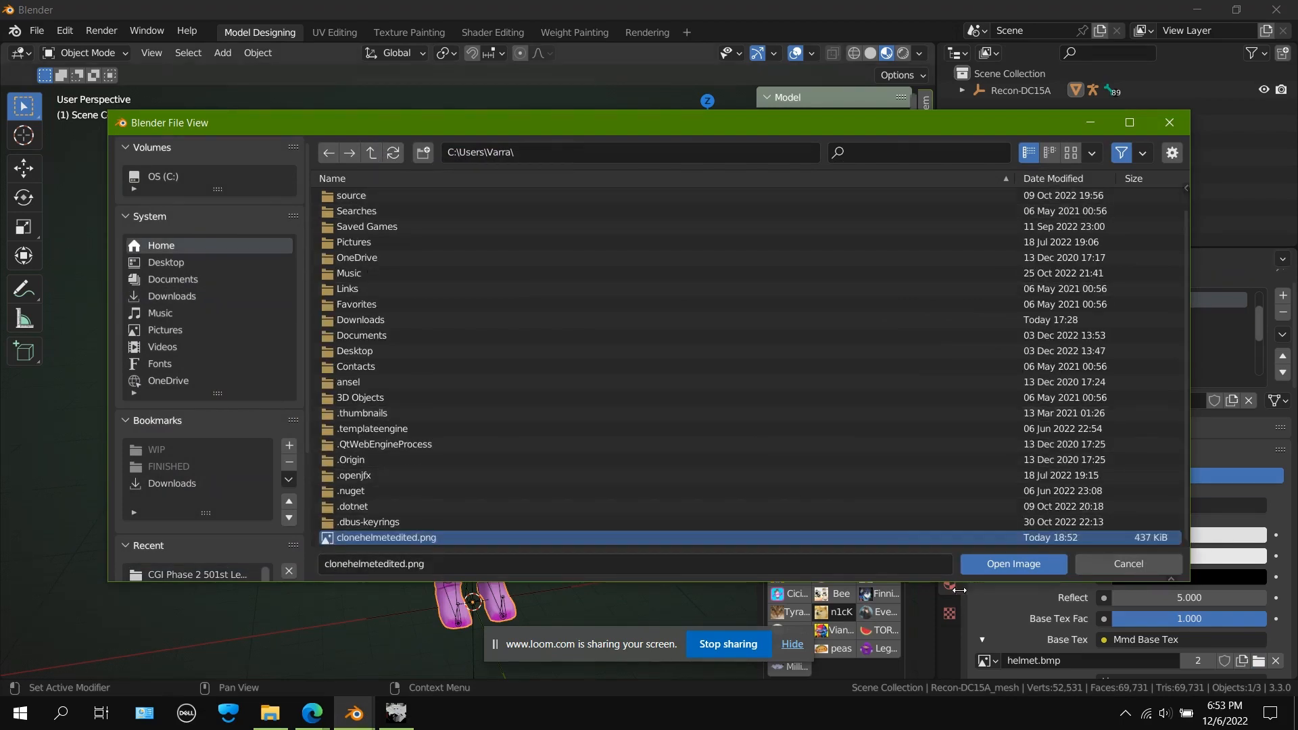
pyautogui.click(997, 568)
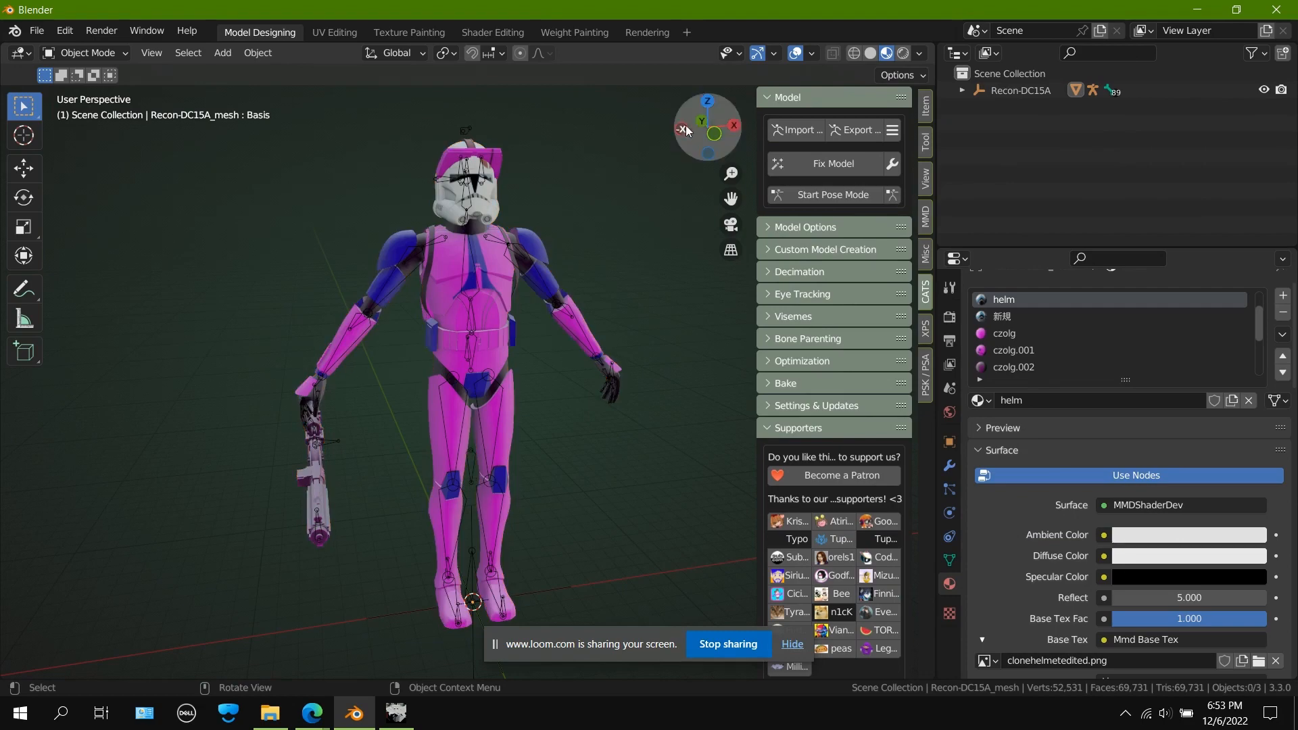
# Step: Examine the retextured helmet on the clone trooper model from a new angle and clear the selection
pyautogui.moveTo(698, 147)
pyautogui.mouseDown()
pyautogui.moveTo(718, 125)
pyautogui.moveTo(696, 139)
pyautogui.moveTo(706, 135)
pyautogui.mouseUp()
pyautogui.click(471, 218)
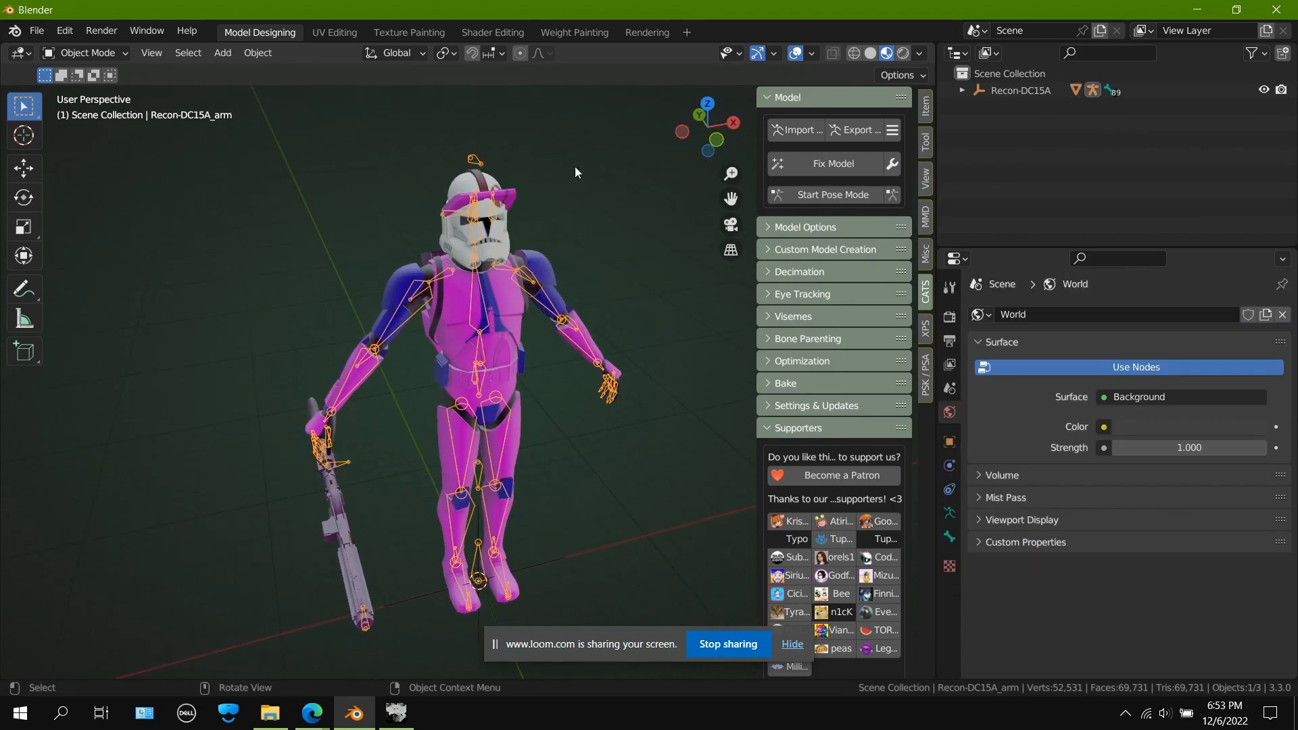
pyautogui.press('g')
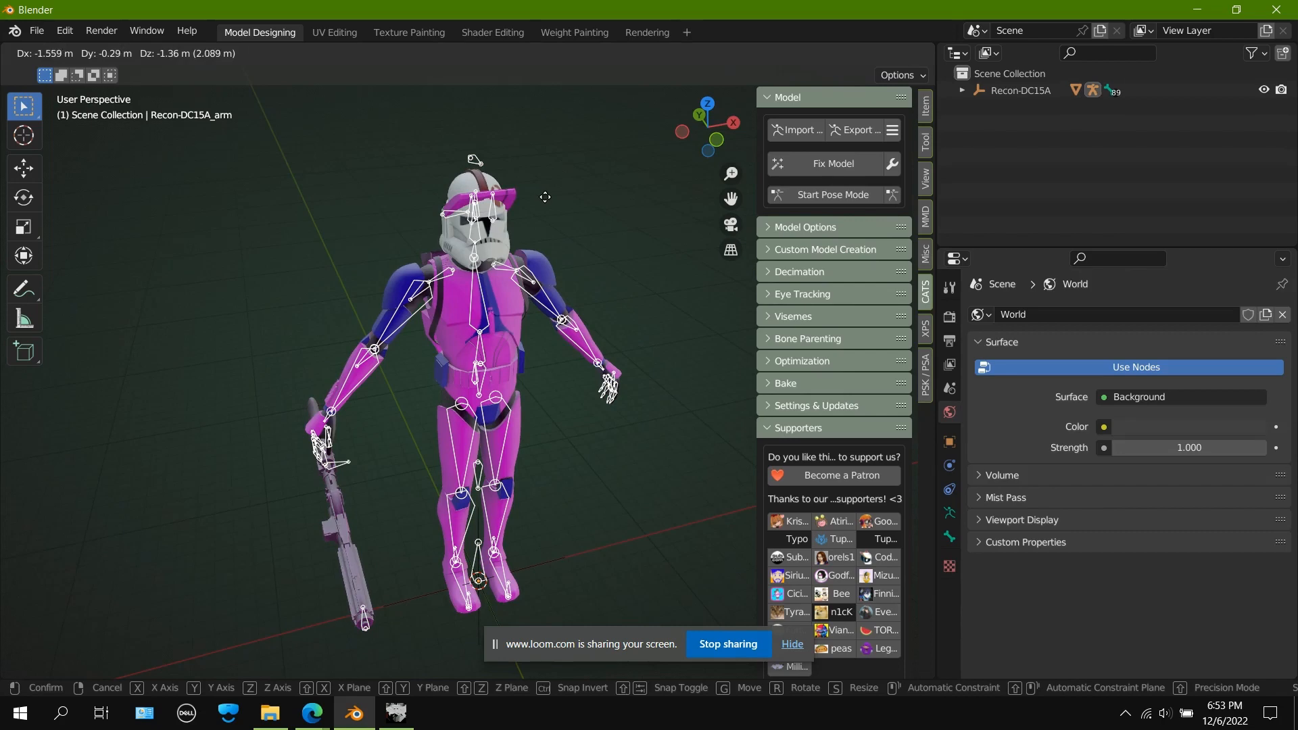
pyautogui.rightClick(545, 197)
pyautogui.click(544, 197)
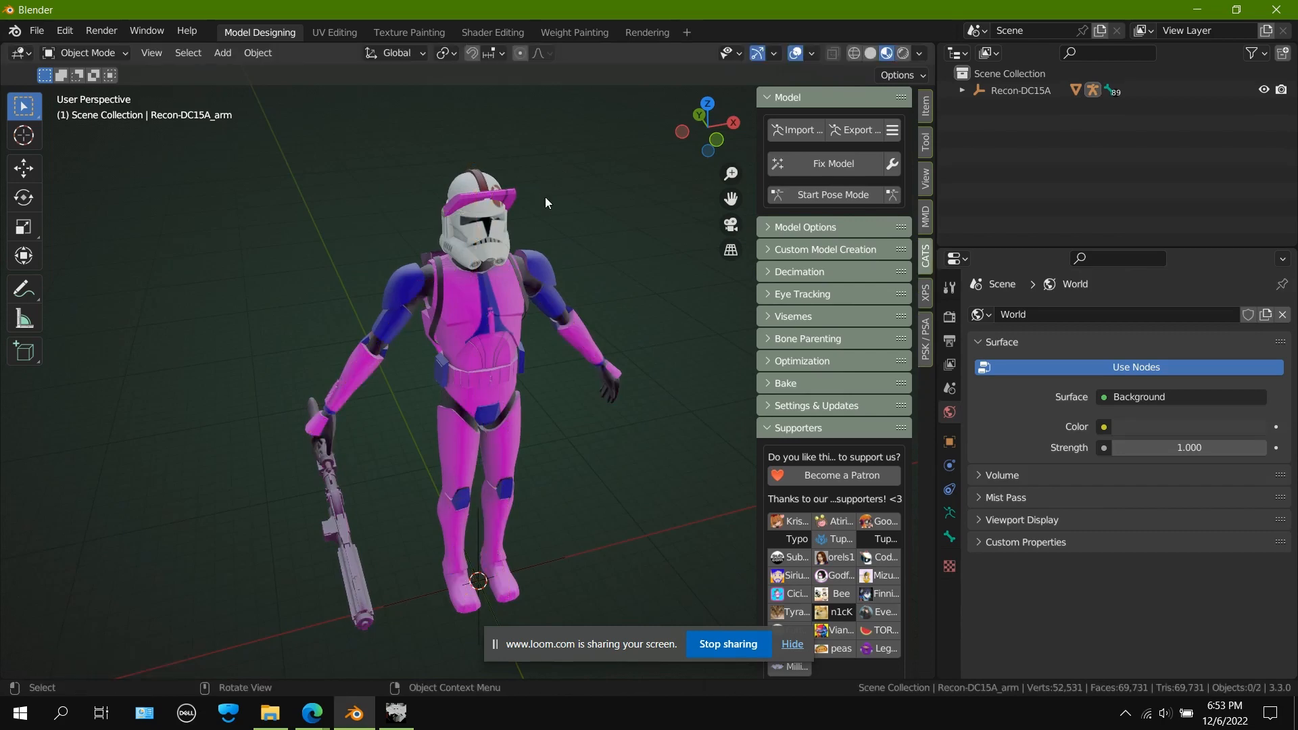
# Step: Delete the geometry assigned to the czolg material, the pink visor on the helmet, from the clone trooper mesh
pyautogui.click(511, 198)
pyautogui.press('Tab')
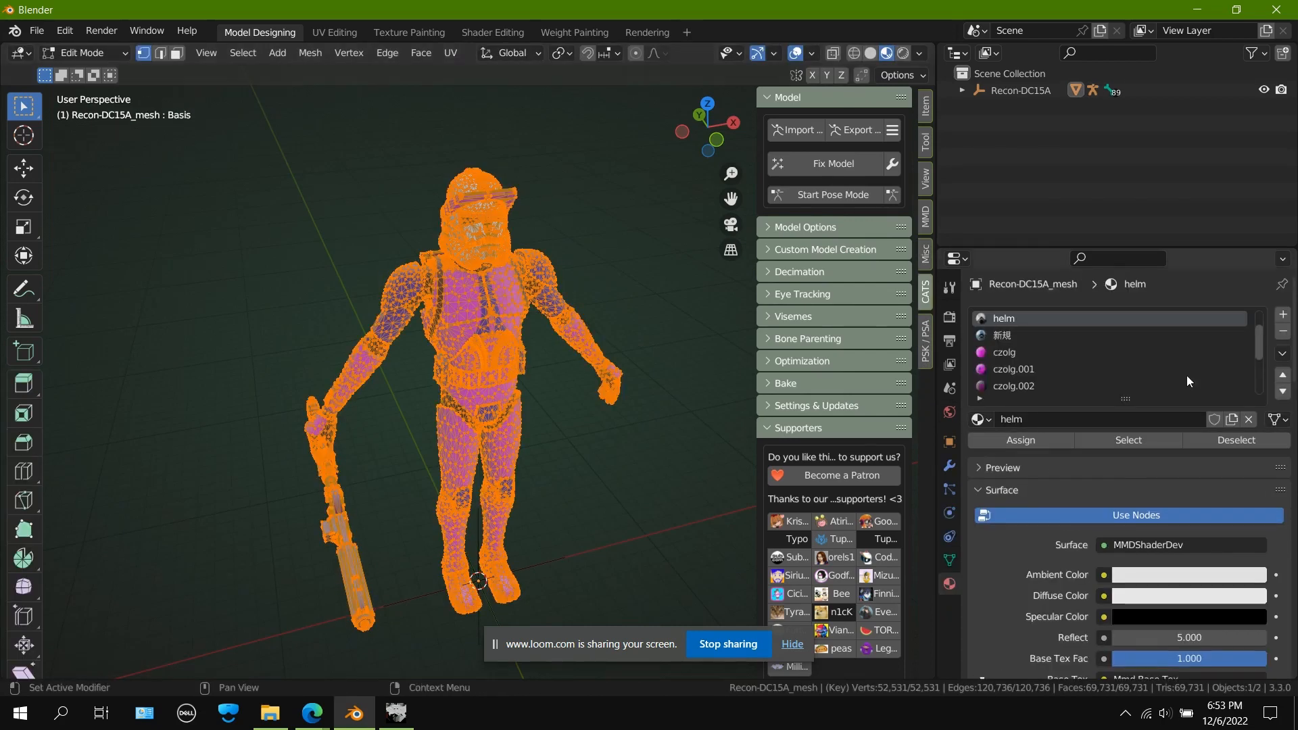
pyautogui.click(608, 216)
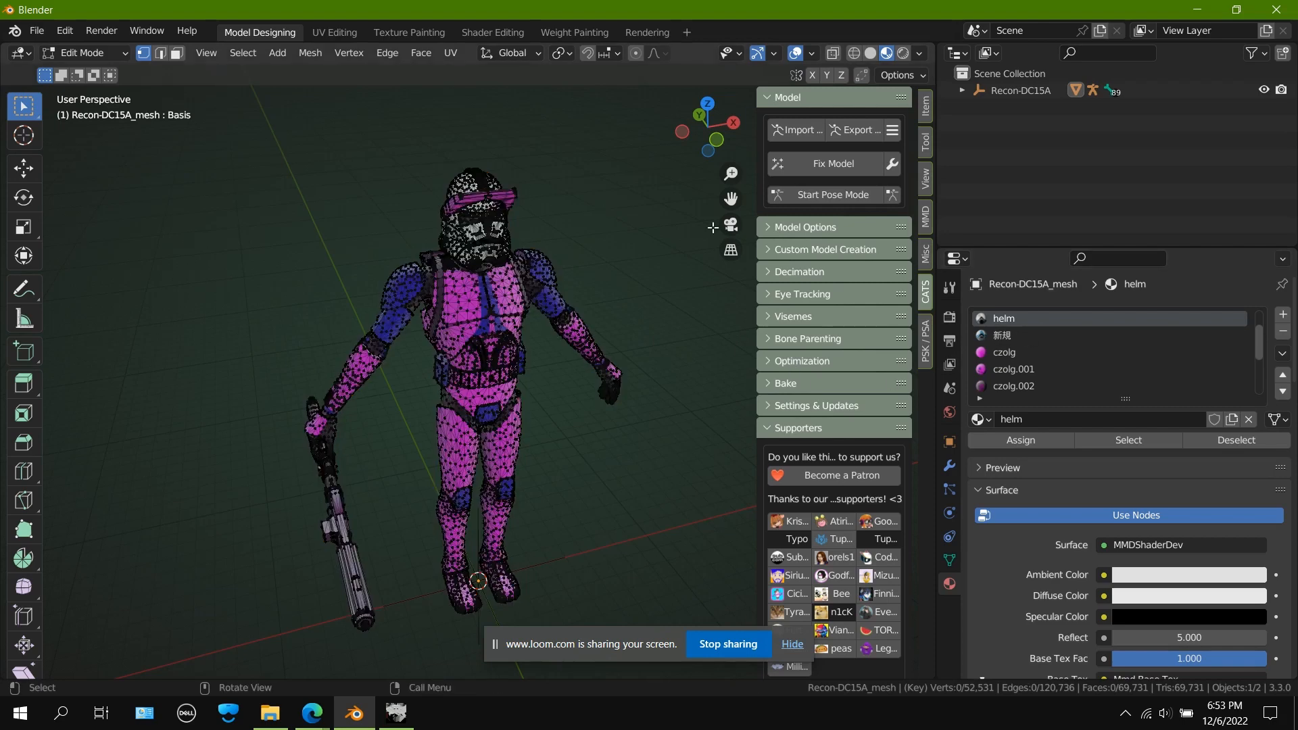
pyautogui.scroll(2, 1097, 334)
pyautogui.click(991, 388)
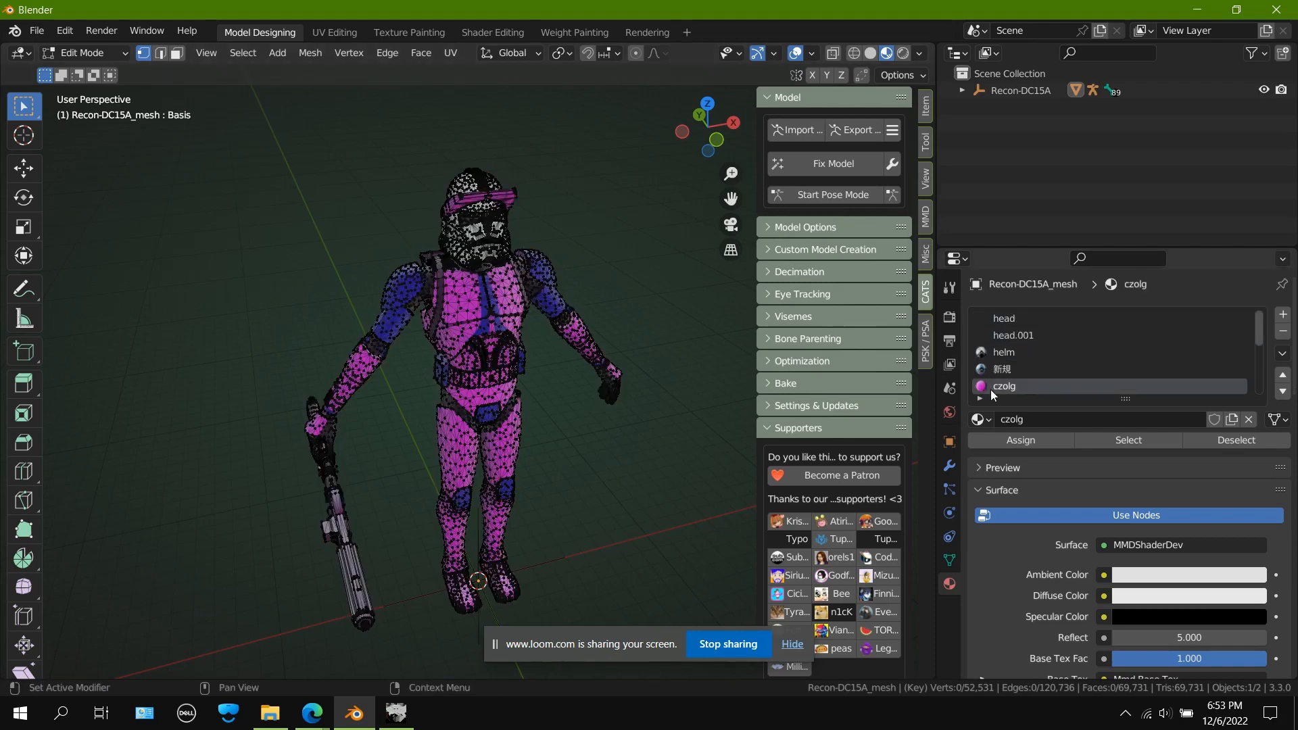
pyautogui.click(1130, 443)
pyautogui.press('x')
pyautogui.click(642, 225)
pyautogui.press('Tab')
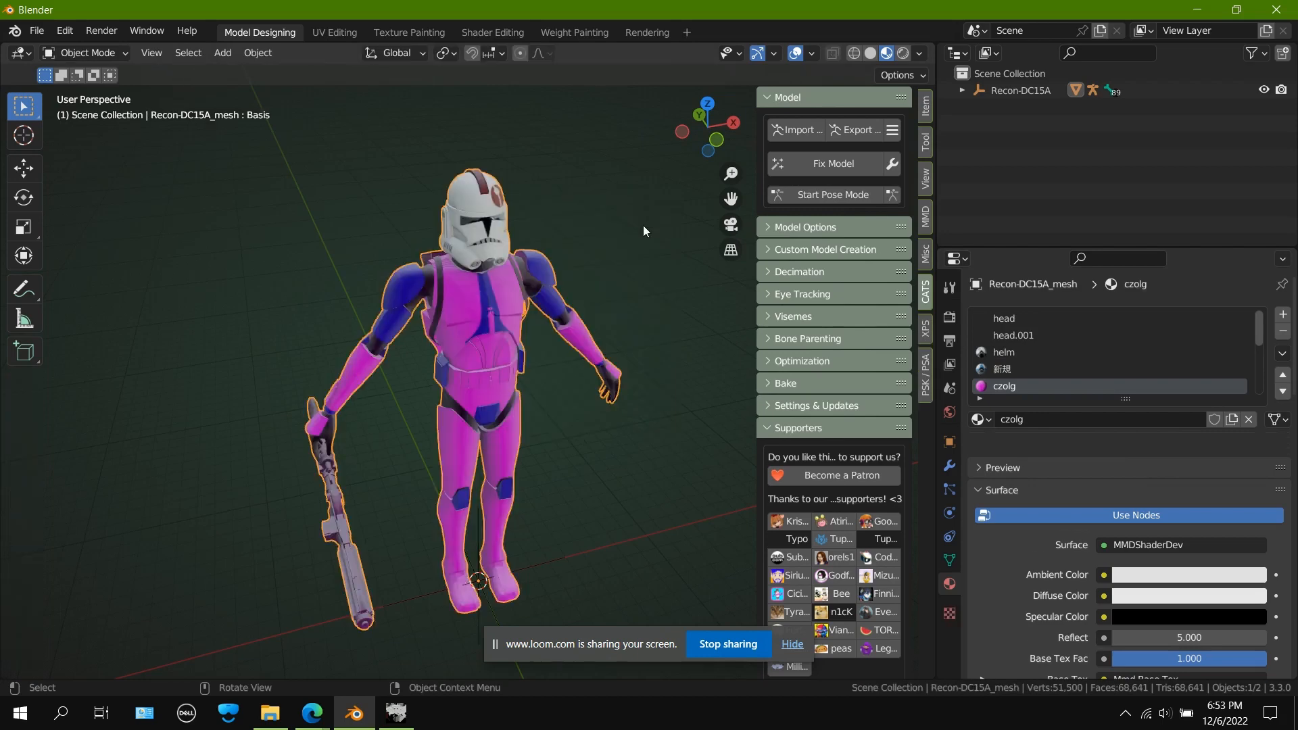
# Step: Examine the helmet's red stripe and 91st recon corps emblem up close from the front and side
pyautogui.moveTo(697, 133); pyautogui.dragTo(648, 129)
pyautogui.moveTo(730, 199); pyautogui.dragTo(799, 327)
pyautogui.moveTo(730, 173)
pyautogui.mouseDown()
pyautogui.moveTo(731, 159)
pyautogui.moveTo(730, 173)
pyautogui.mouseUp()
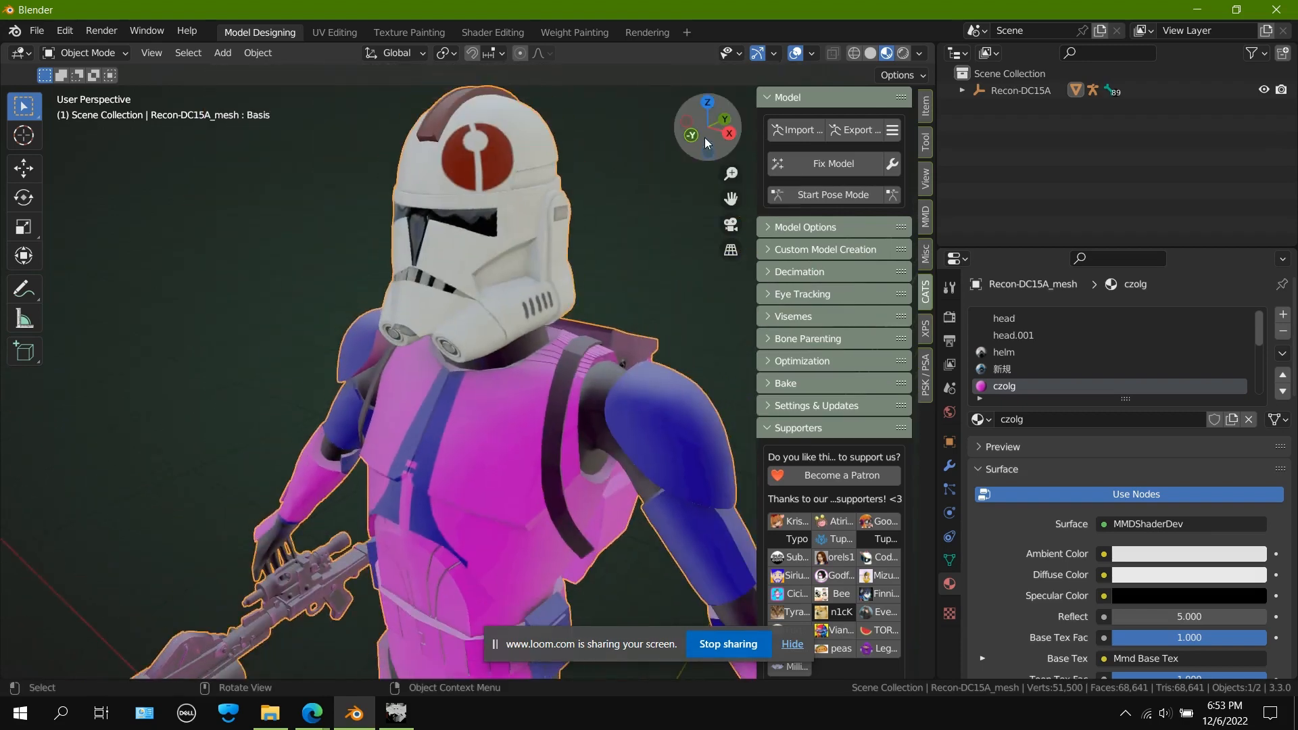
pyautogui.moveTo(707, 154); pyautogui.dragTo(709, 143)
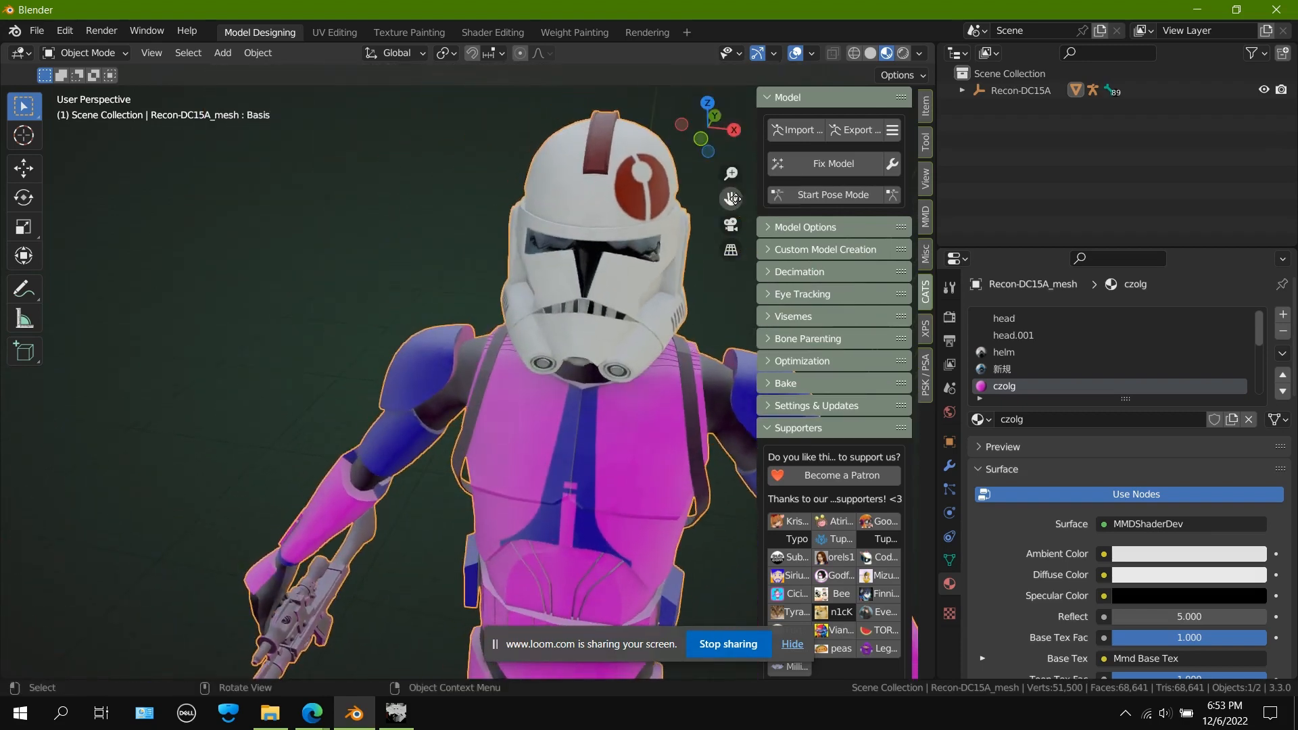
pyautogui.moveTo(731, 199); pyautogui.dragTo(586, 305)
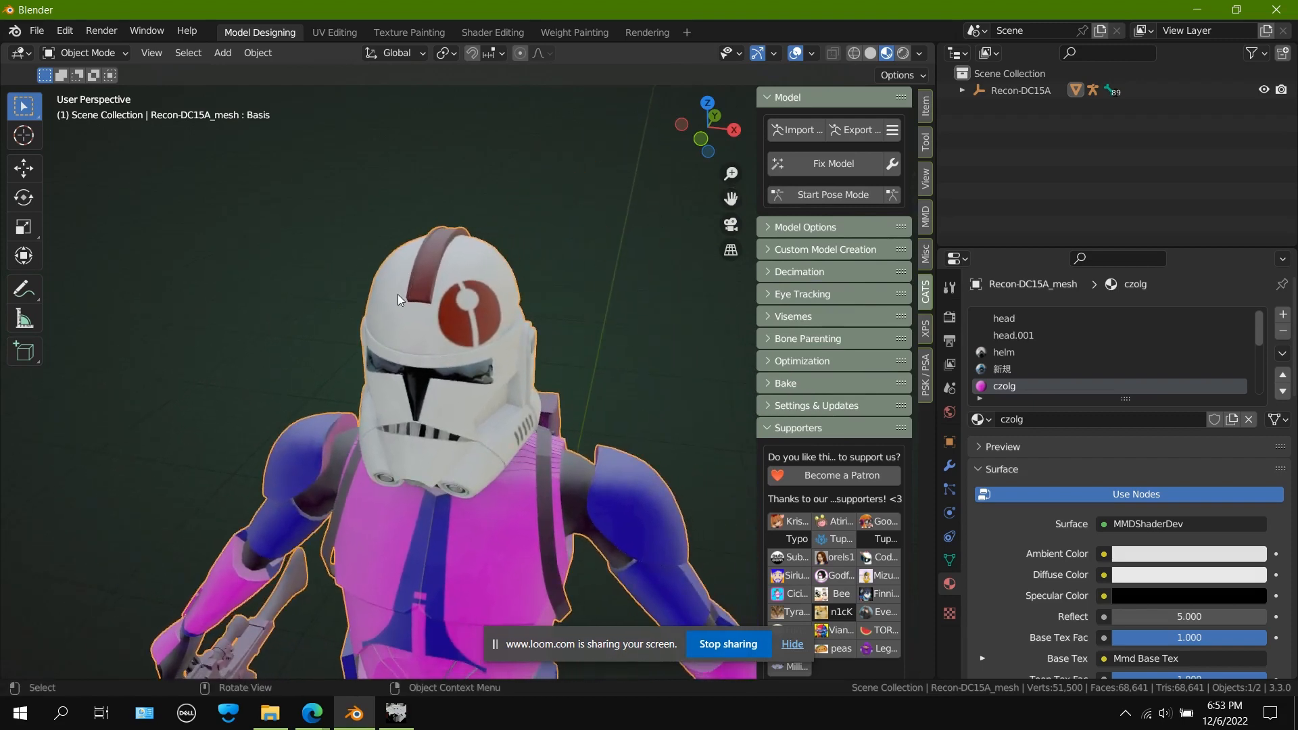
pyautogui.scroll(4, 440, 290)
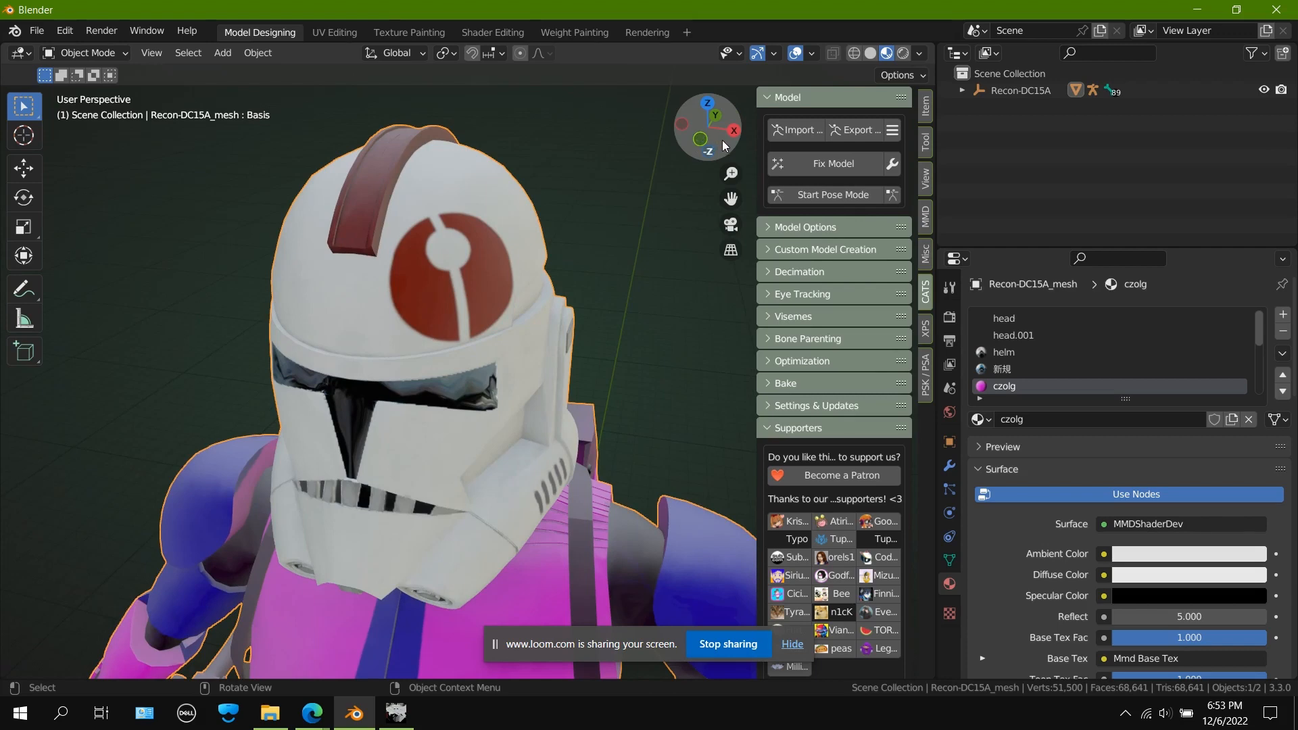
pyautogui.moveTo(722, 140)
pyautogui.mouseDown()
pyautogui.moveTo(710, 142)
pyautogui.moveTo(715, 129)
pyautogui.mouseUp()
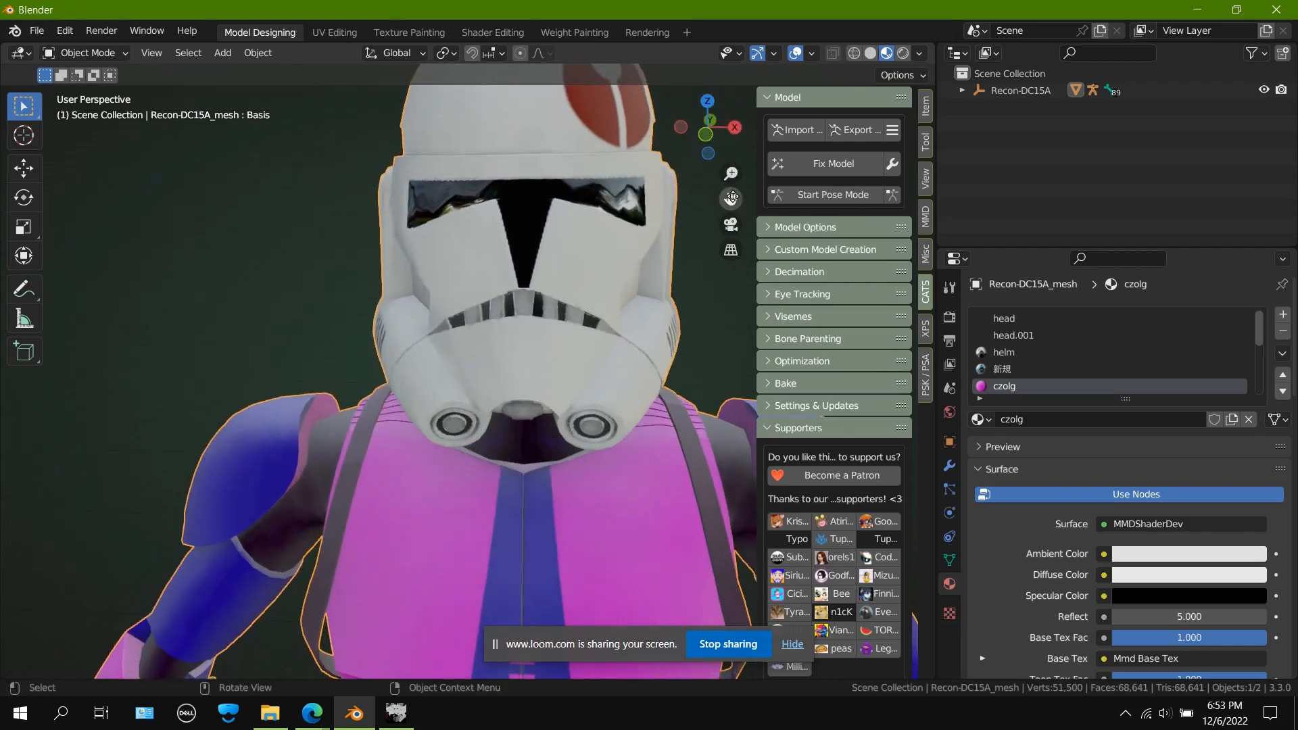
pyautogui.moveTo(731, 199); pyautogui.dragTo(685, 280)
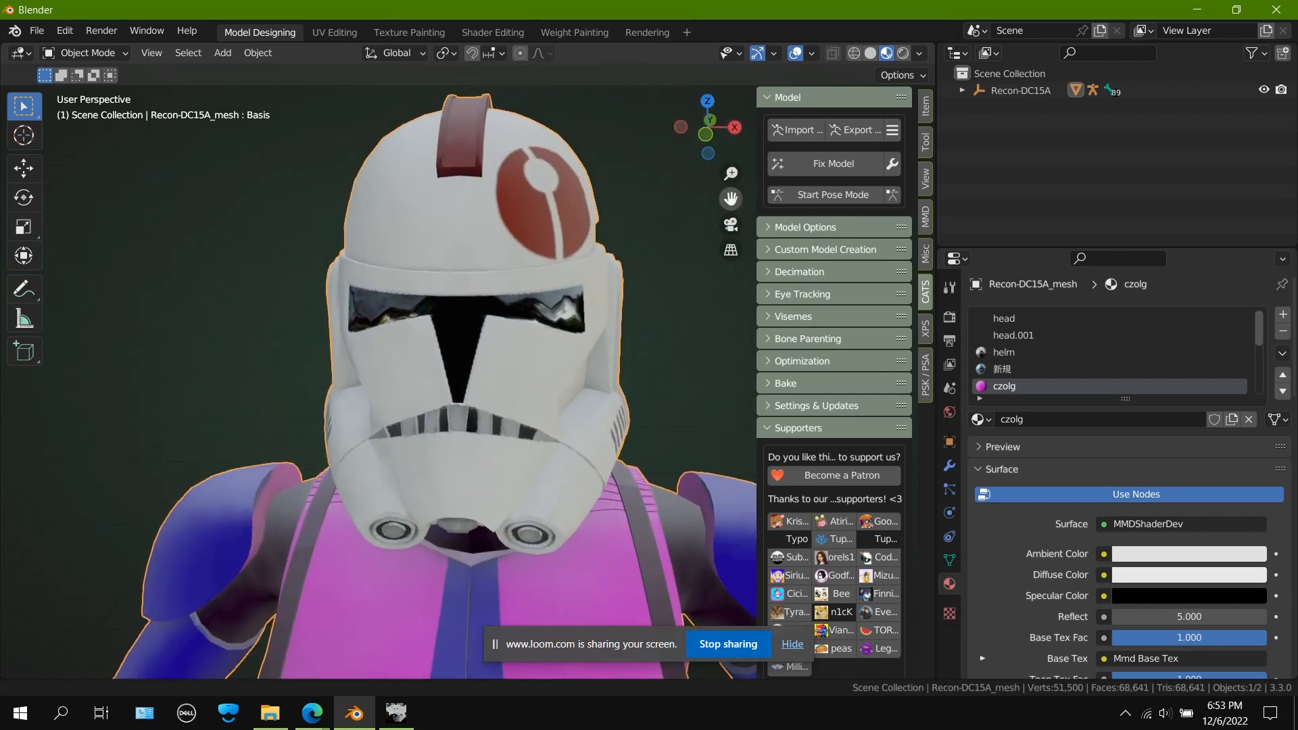
pyautogui.moveTo(731, 174); pyautogui.dragTo(731, 206)
pyautogui.moveTo(730, 147)
pyautogui.mouseDown()
pyautogui.moveTo(722, 216)
pyautogui.moveTo(885, 157)
pyautogui.moveTo(974, 157)
pyautogui.moveTo(790, 163)
pyautogui.moveTo(724, 141)
pyautogui.mouseUp()
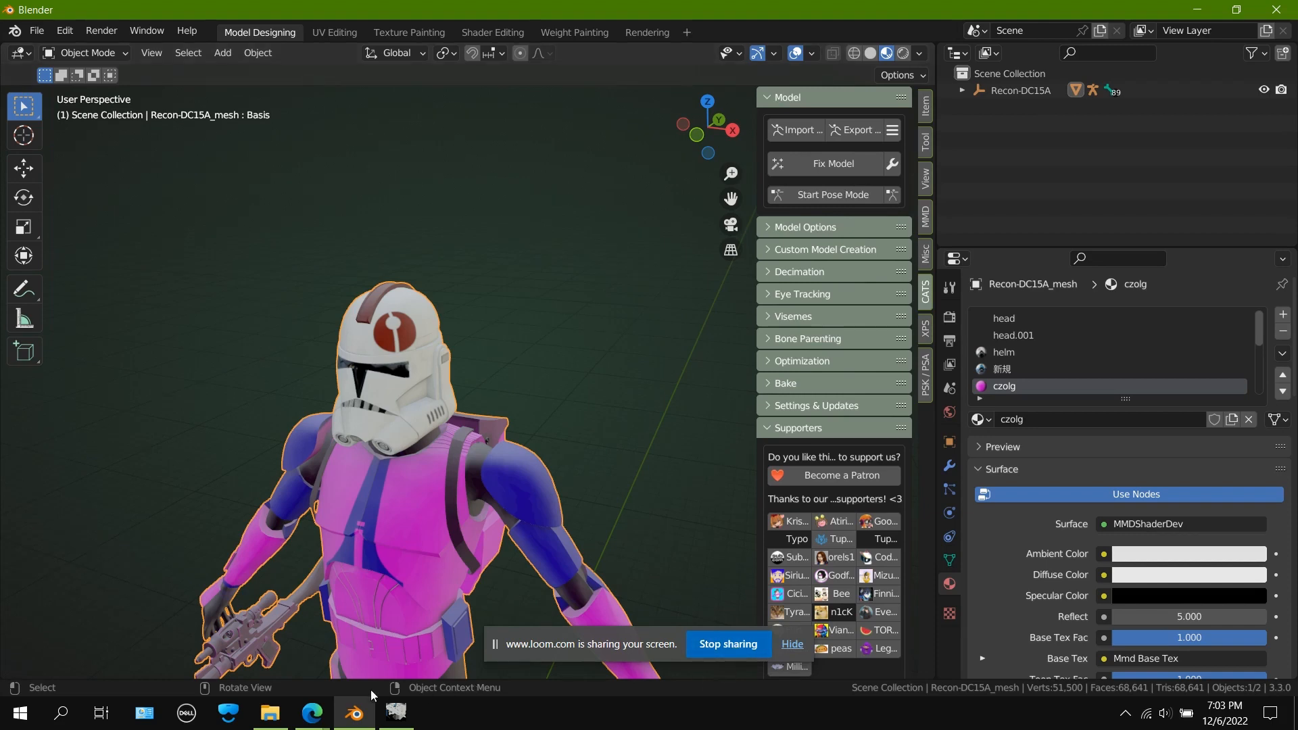
# Step: Switch to the Edge browser and bring up the Loom video library page
pyautogui.click(312, 712)
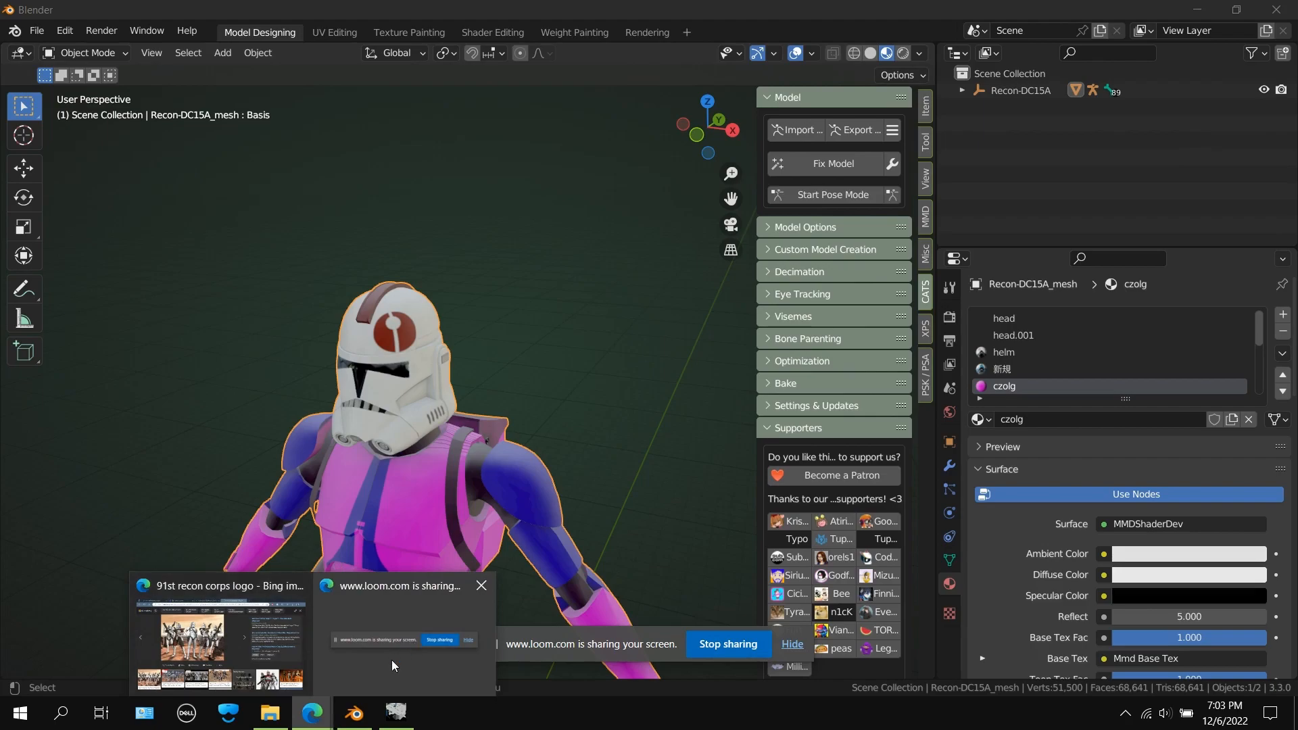
pyautogui.click(221, 635)
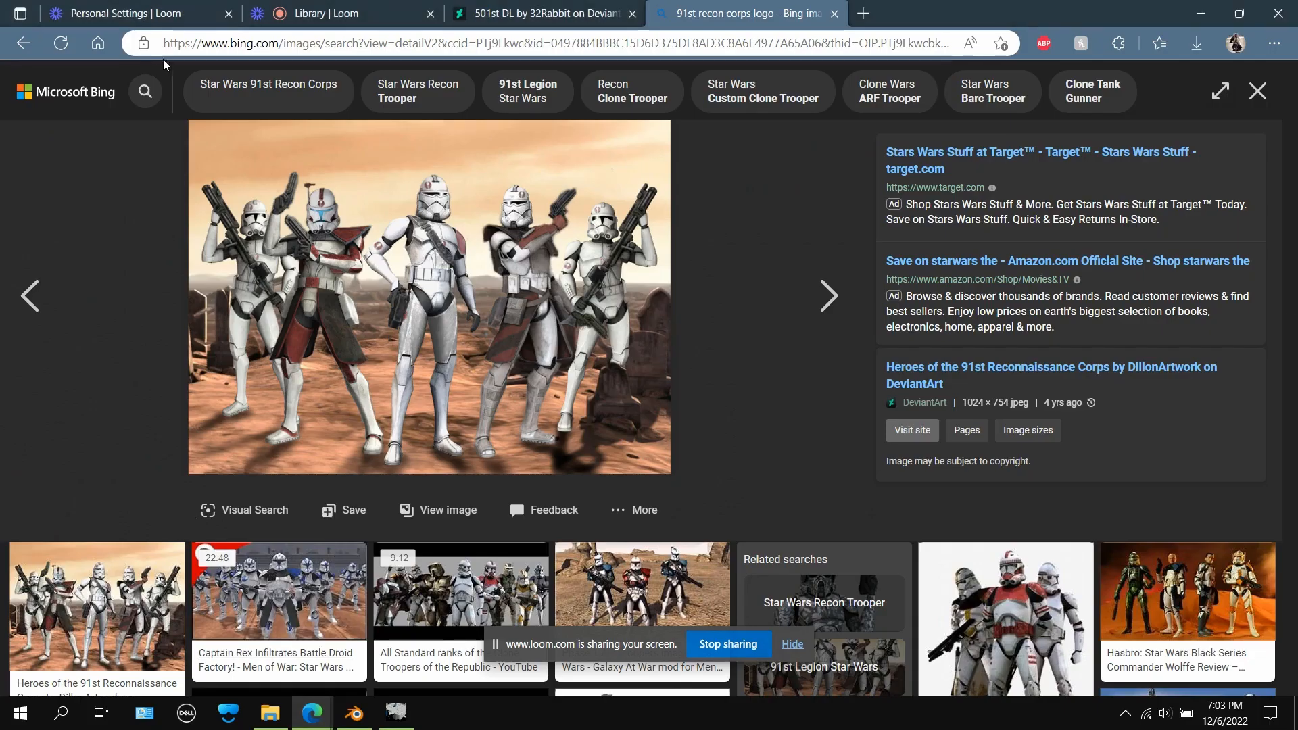
pyautogui.click(325, 14)
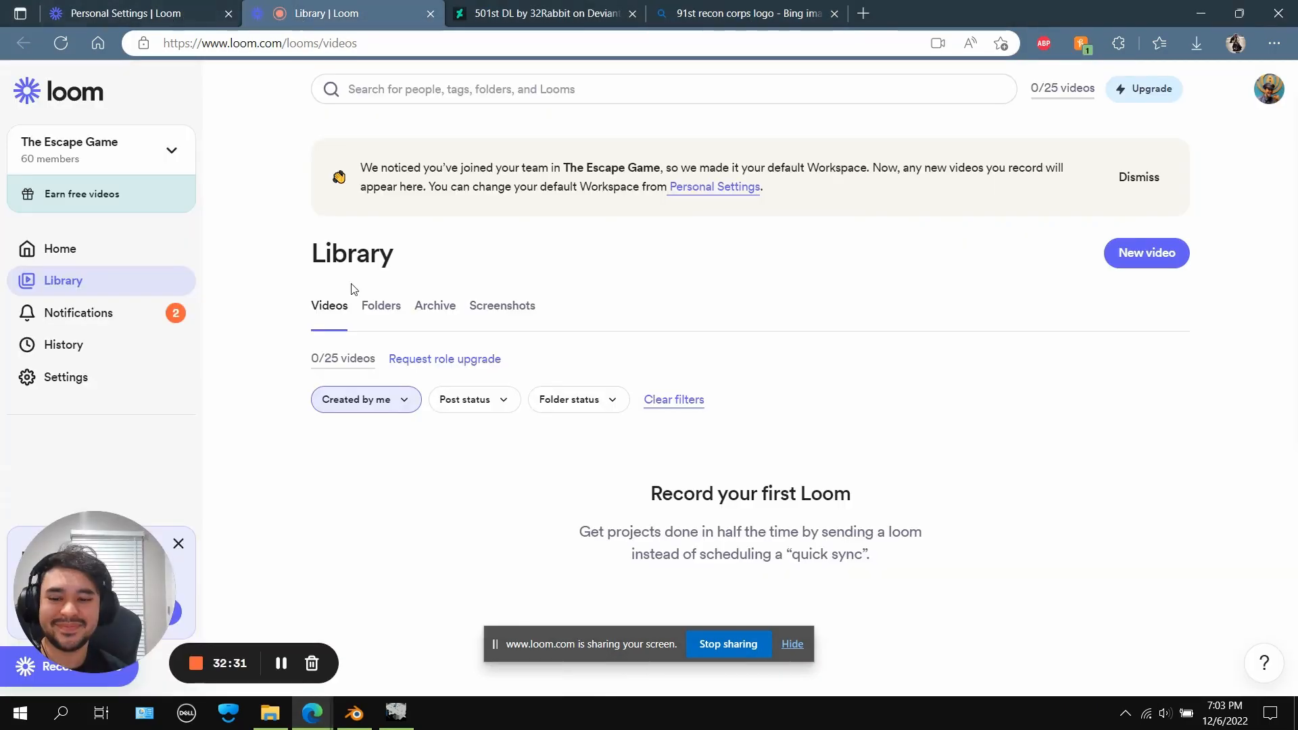